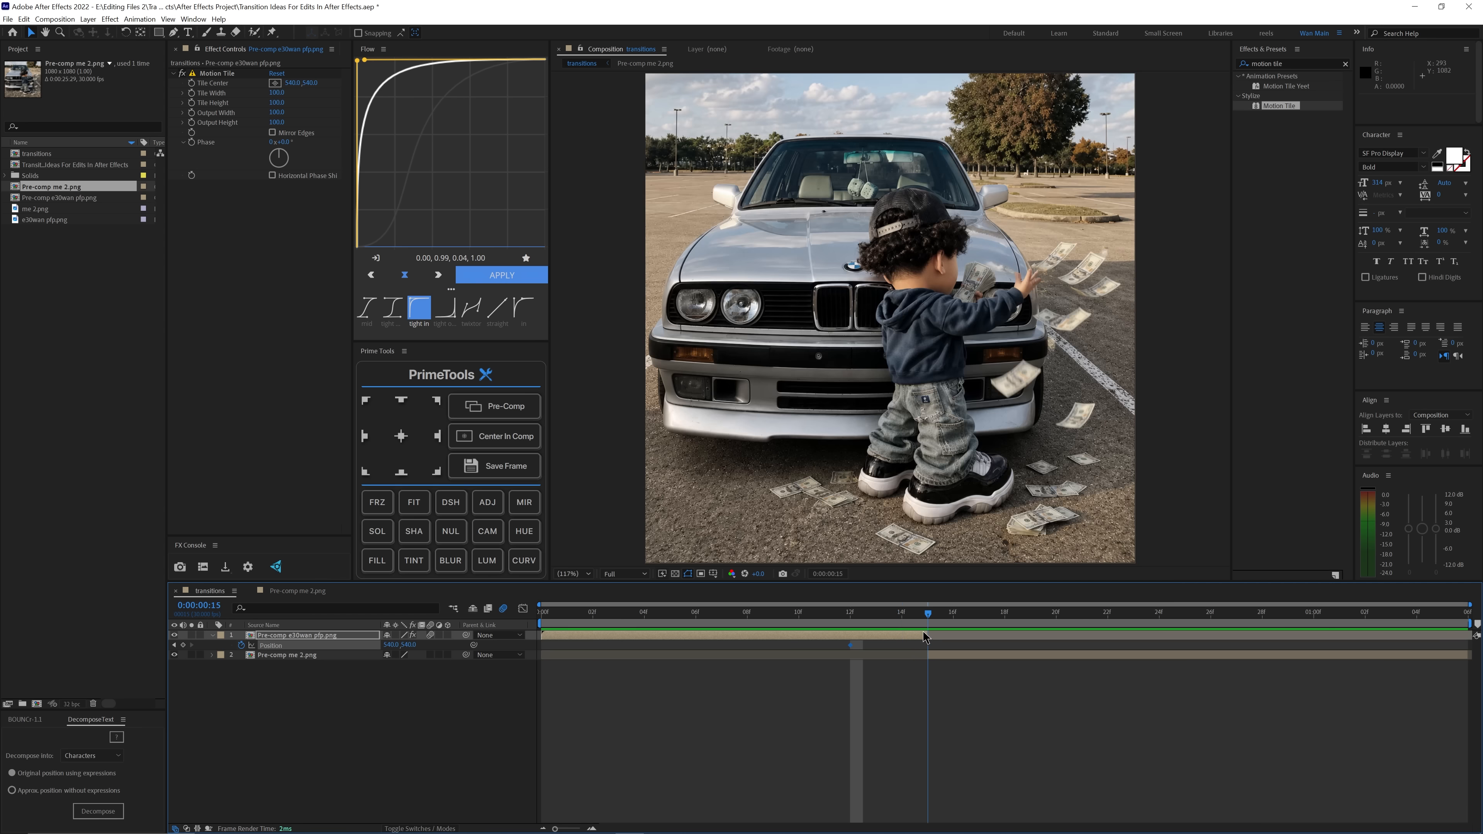
{"action": "left_click_drag", "start_coordinate": [898, 517], "coordinate": [904, 460]}
{"action": "key", "text": "ctrl+z"}
{"action": "key", "text": "ctrl+z"}
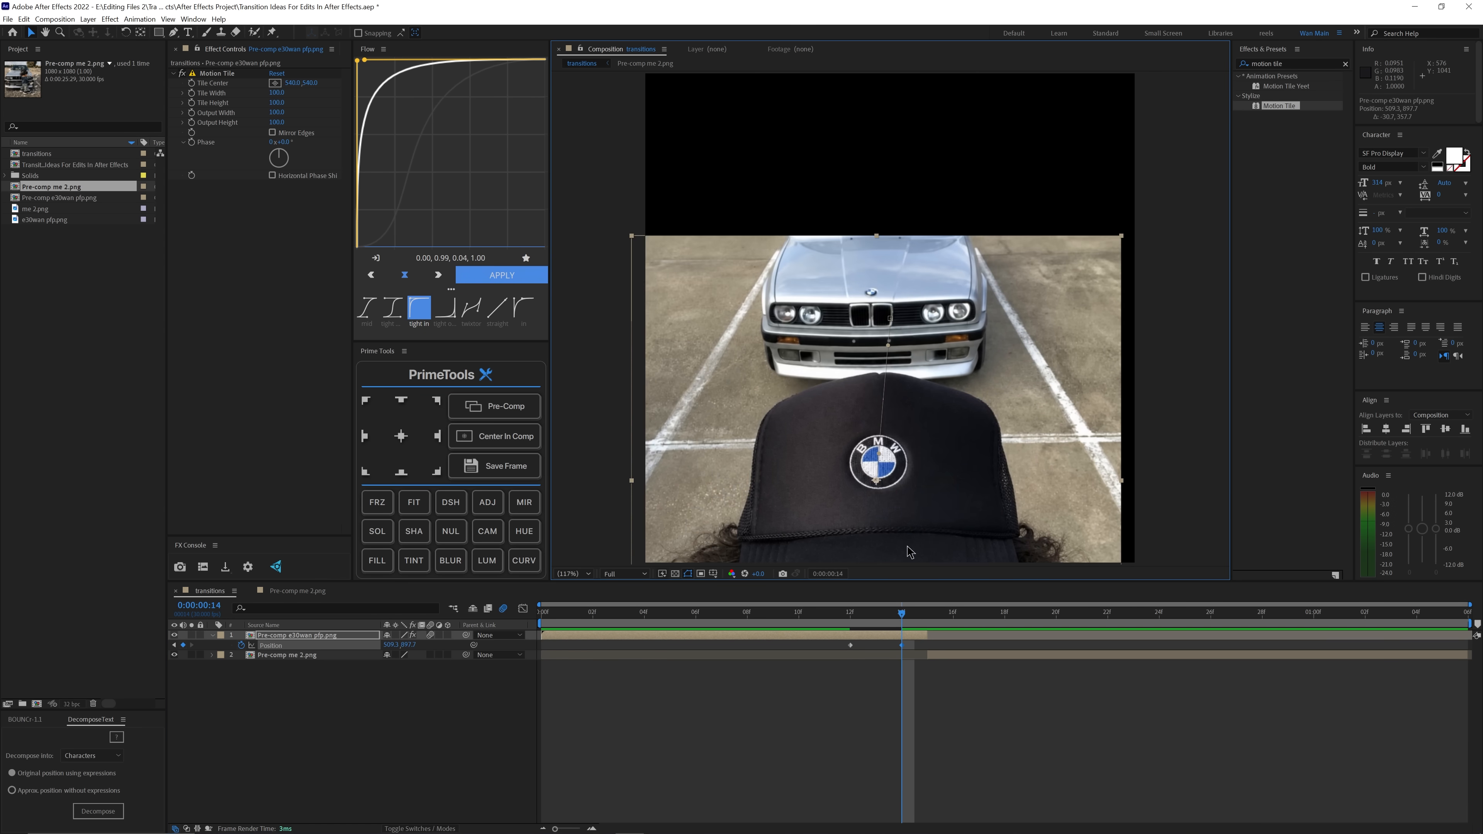
Step: Slide Pre-comp e30wan pfp.png to the left at frame 14, and set its Motion Tile output width to 500 with Mirror Edges on
{"action": "left_click_drag", "start_coordinate": [1080, 338], "coordinate": [752, 338]}
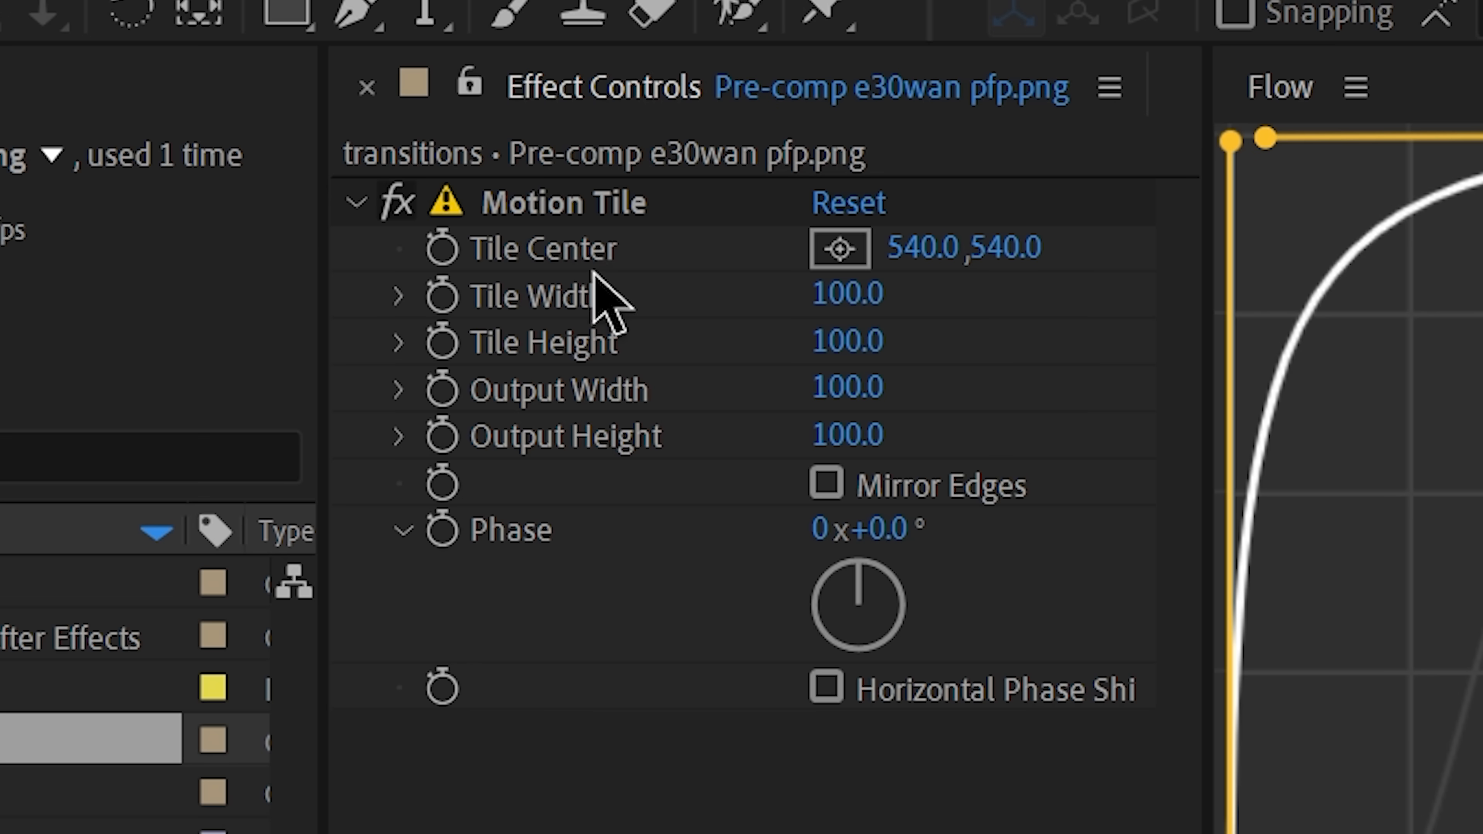
{"action": "left_click", "coordinate": [589, 204]}
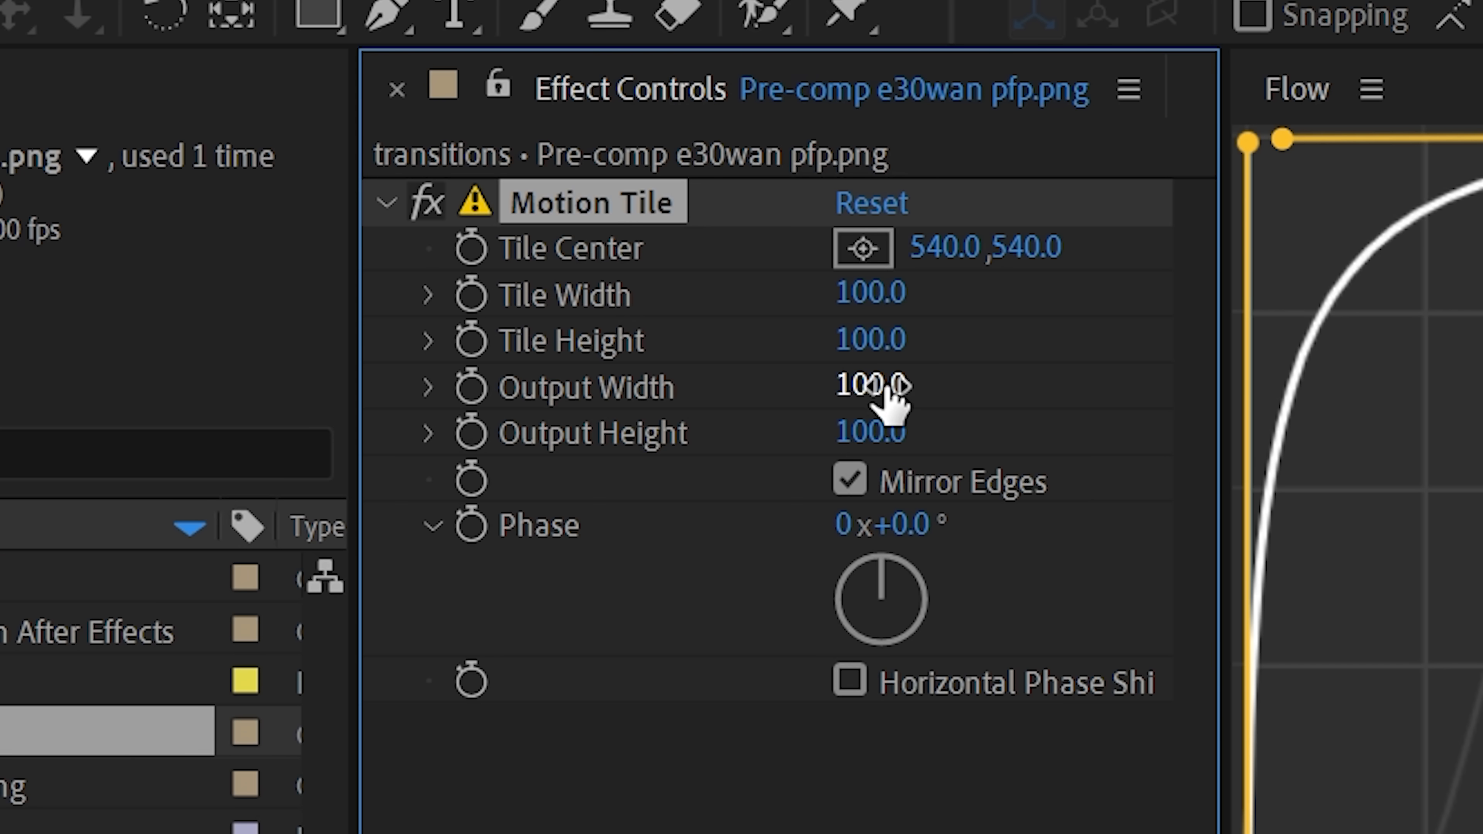
{"action": "type", "text": "500"}
{"action": "key", "text": "Return"}
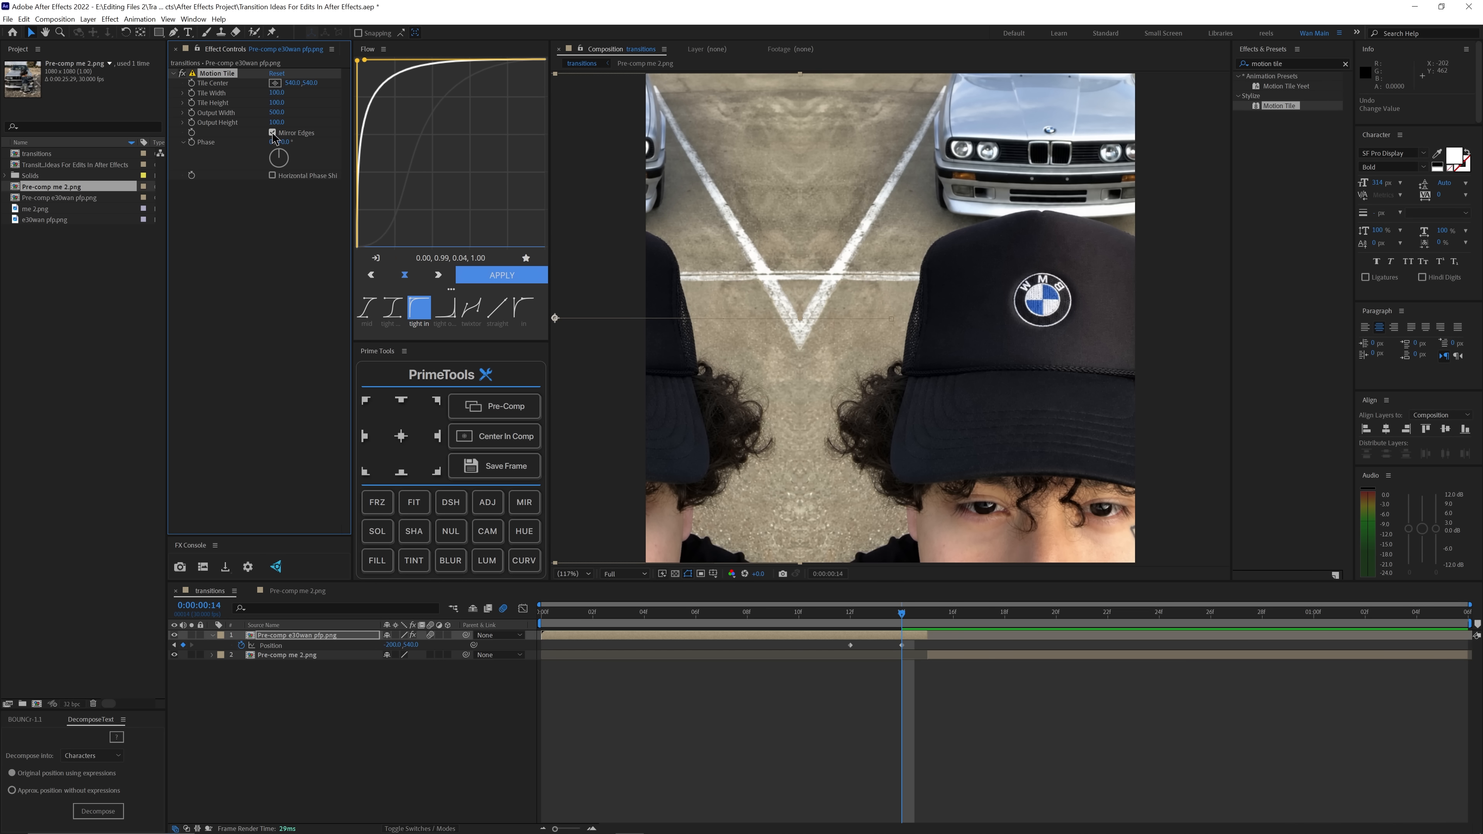
{"action": "left_click", "coordinate": [272, 133]}
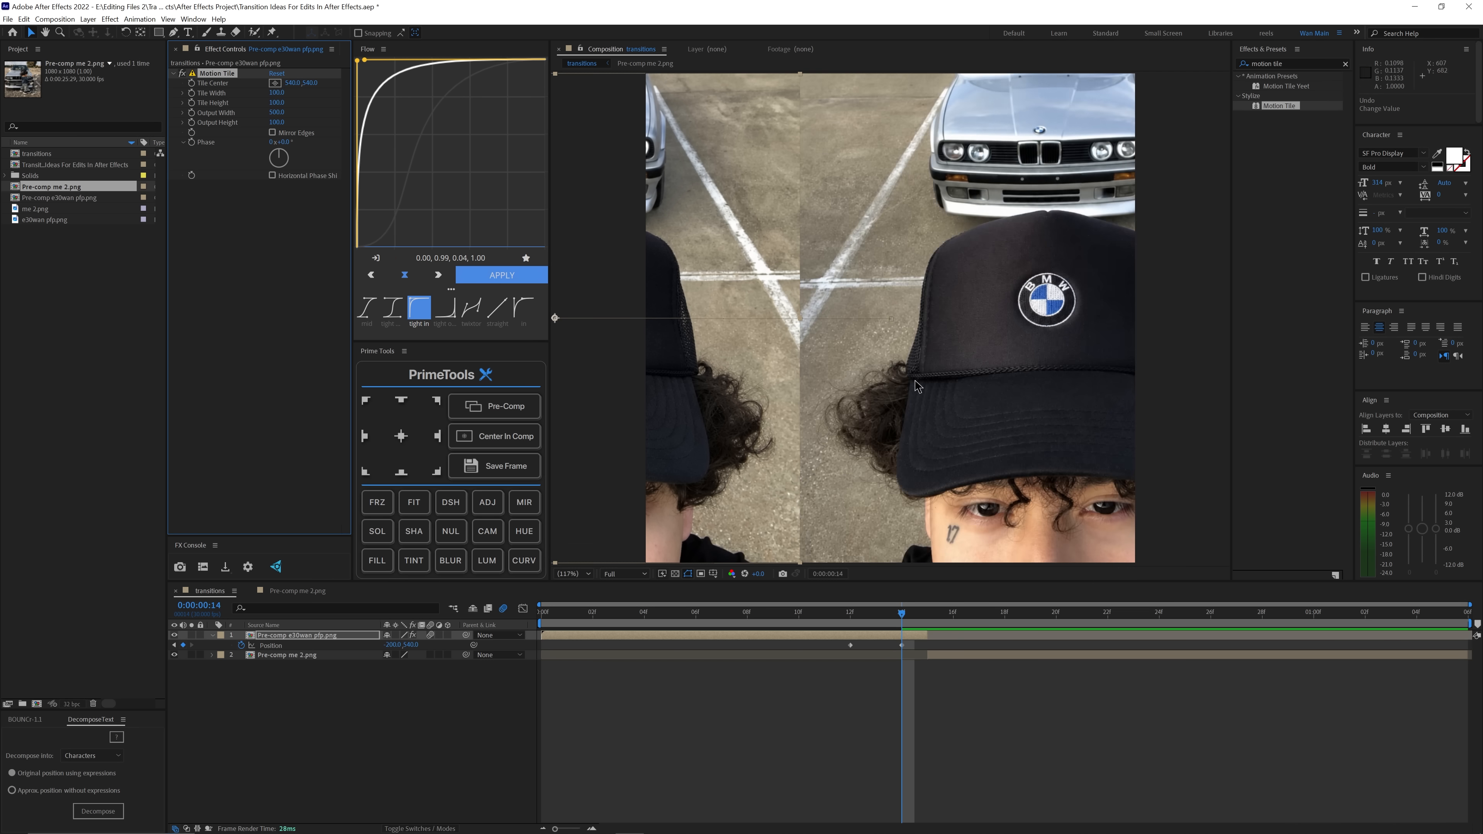
{"action": "left_click", "coordinate": [273, 133]}
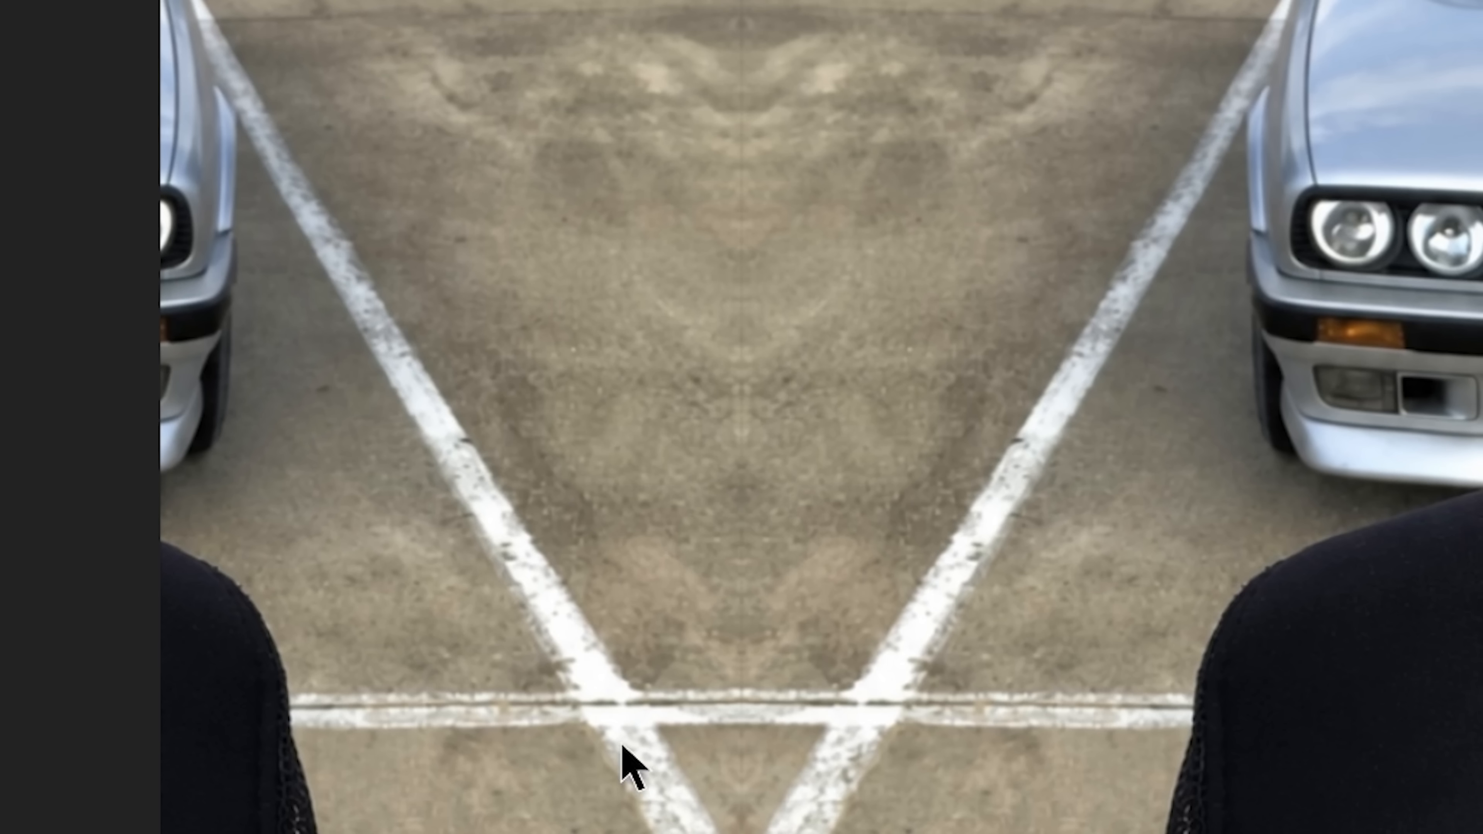
Step: Retime the first pre-comp's position animation to run from frame 7 to frame 15, and scrub through the slide
{"action": "left_click_drag", "start_coordinate": [379, 647], "coordinate": [362, 649]}
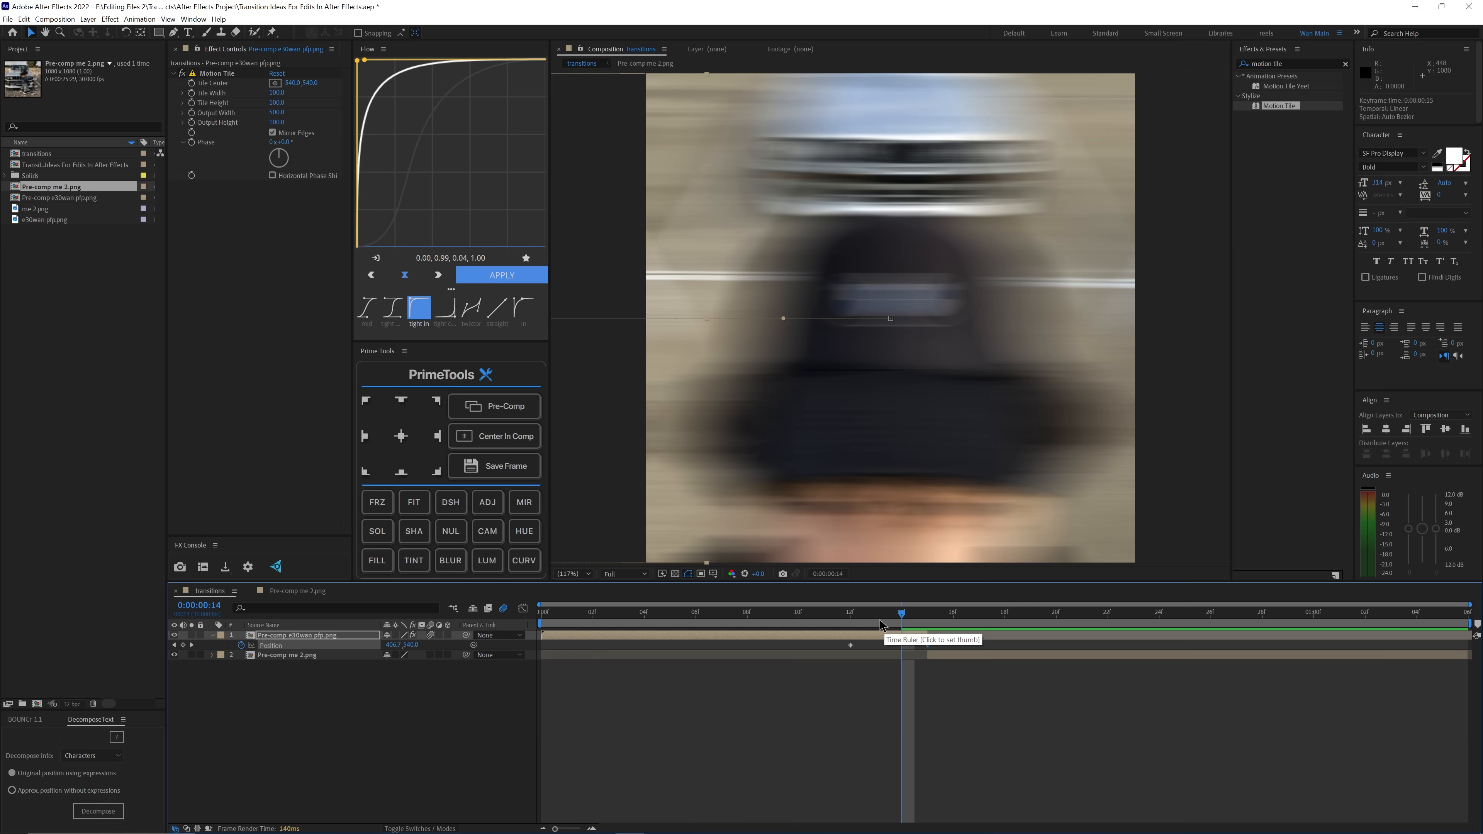
{"action": "key", "text": "Home"}
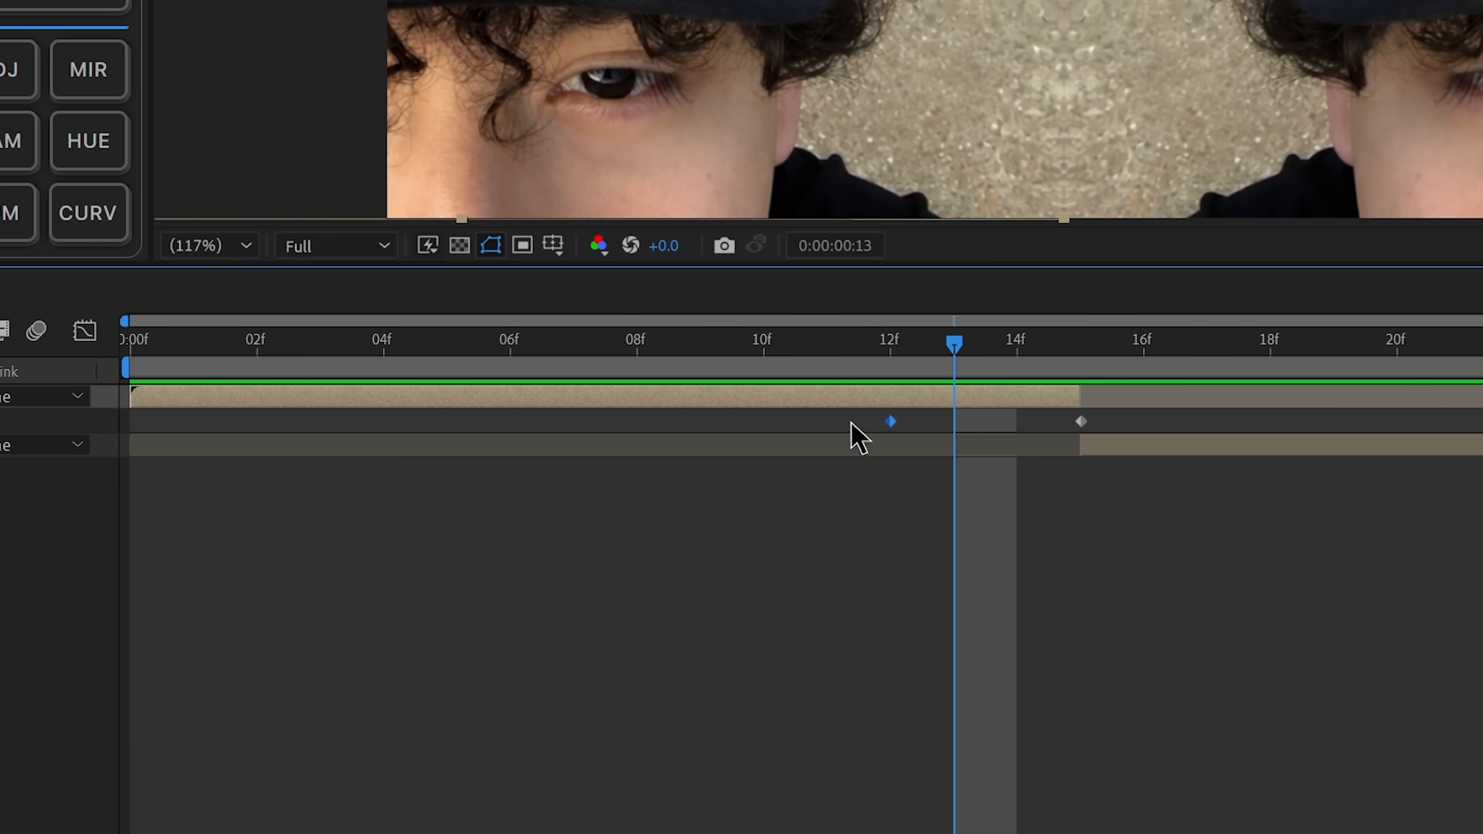
{"action": "left_click_drag", "start_coordinate": [891, 421], "coordinate": [574, 422]}
{"action": "left_click_drag", "start_coordinate": [528, 350], "coordinate": [627, 403]}
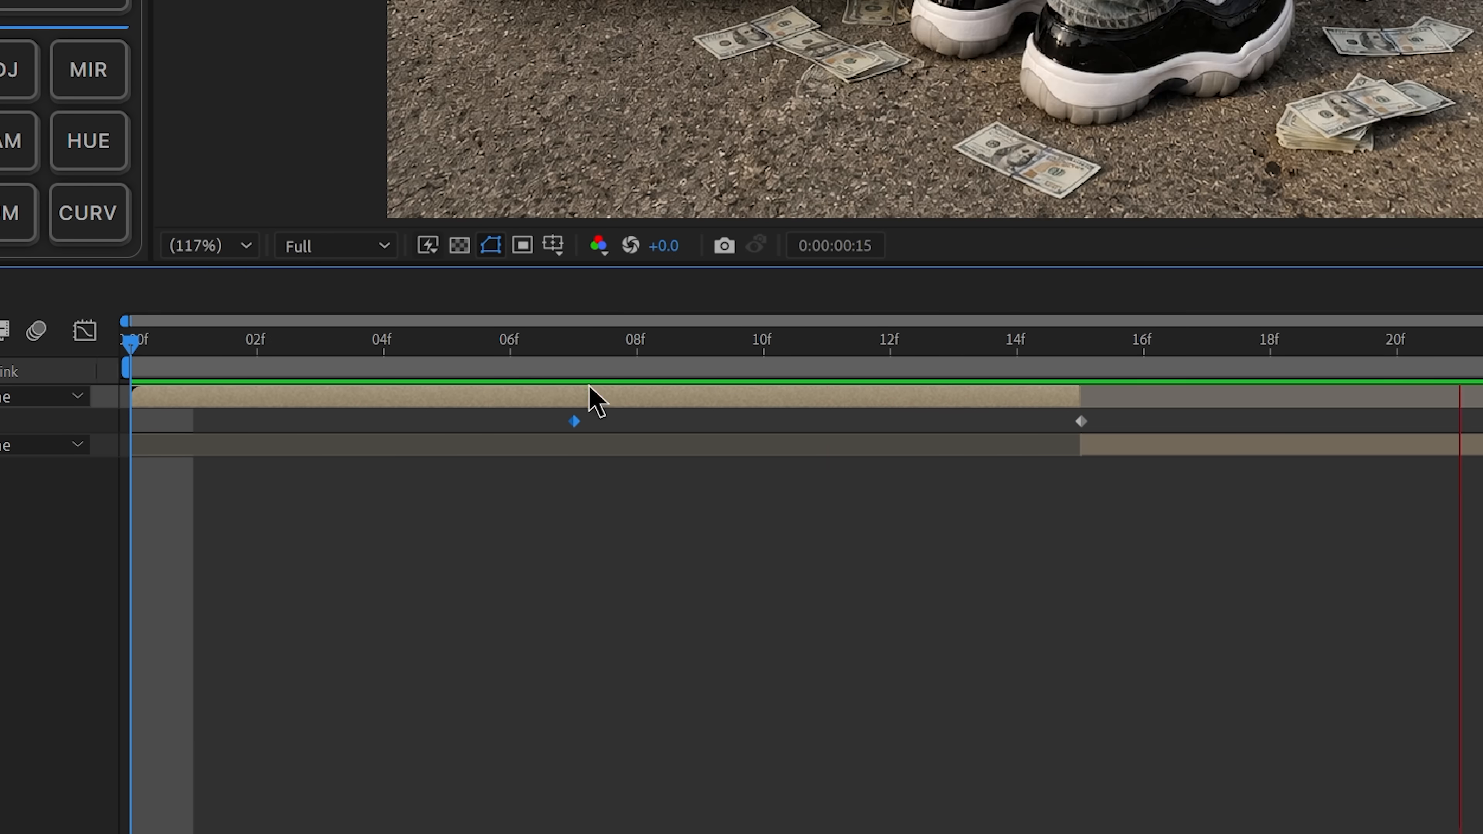
{"action": "left_click_drag", "start_coordinate": [750, 617], "coordinate": [876, 617]}
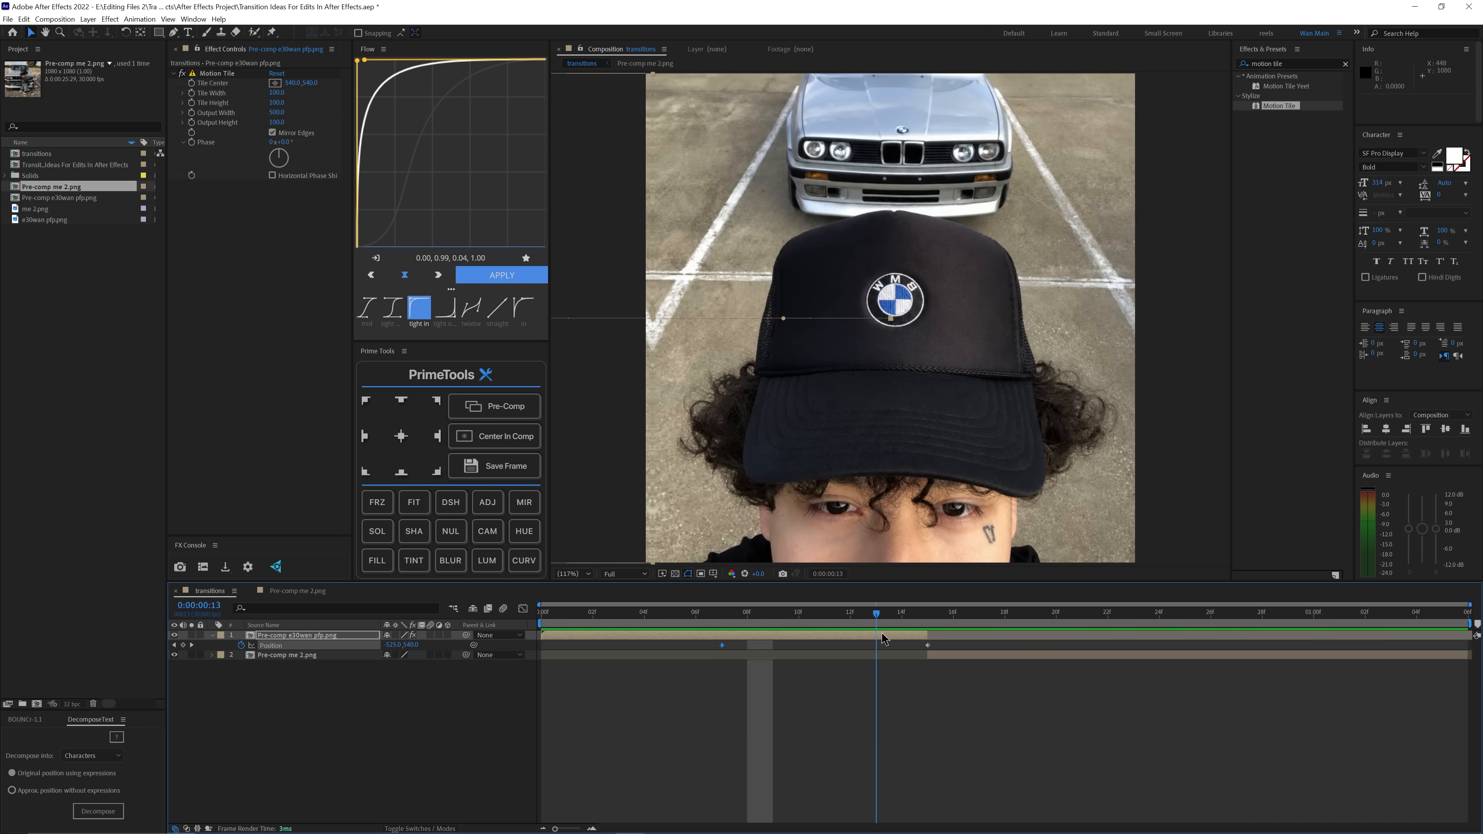
Step: Apply Easy Ease to both position keyframes of the first pre-comp
{"action": "right_click", "coordinate": [229, 426]}
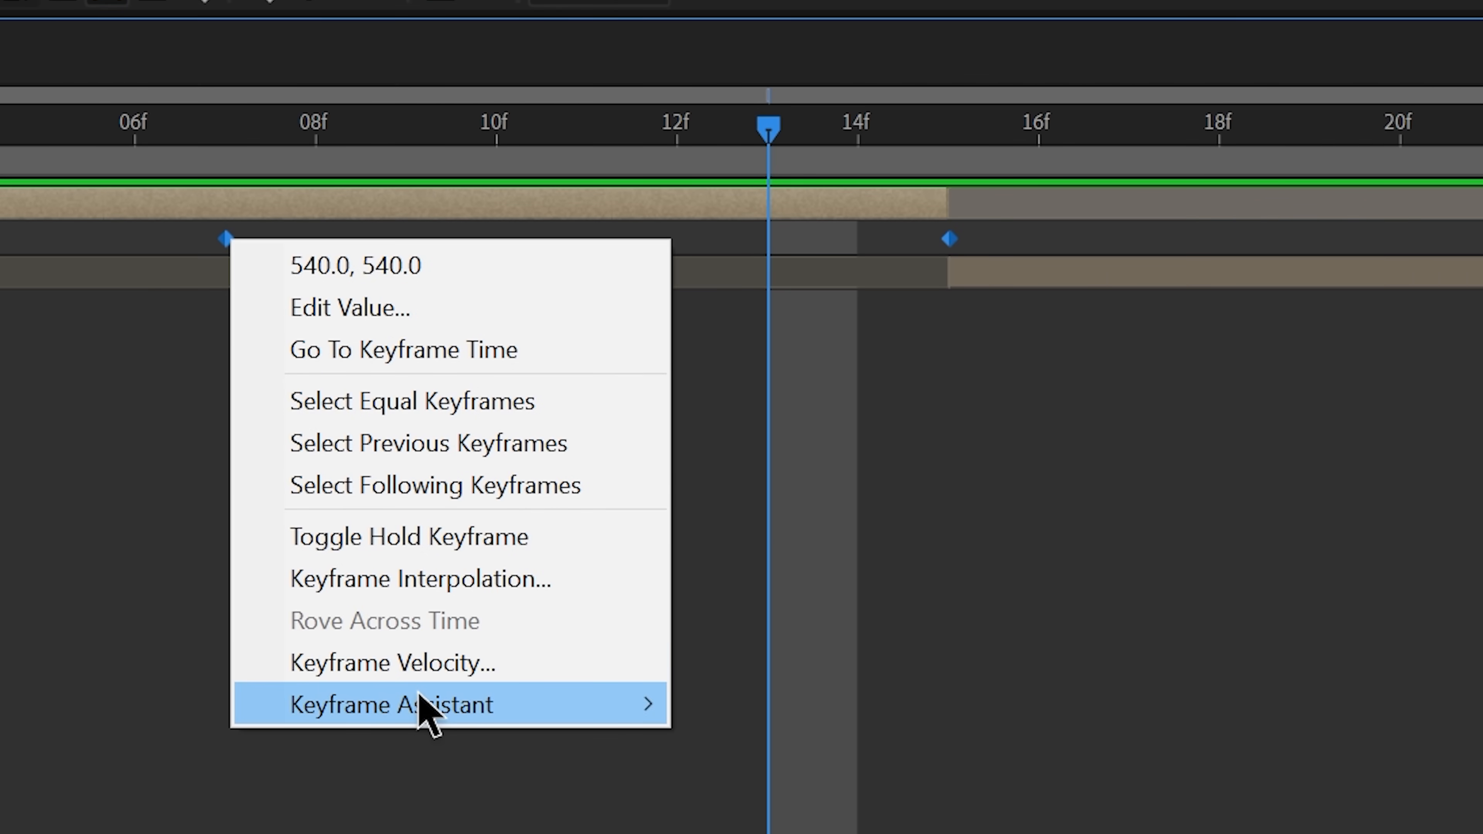
{"action": "mouse_move", "coordinate": [420, 705]}
{"action": "left_click", "coordinate": [775, 458]}
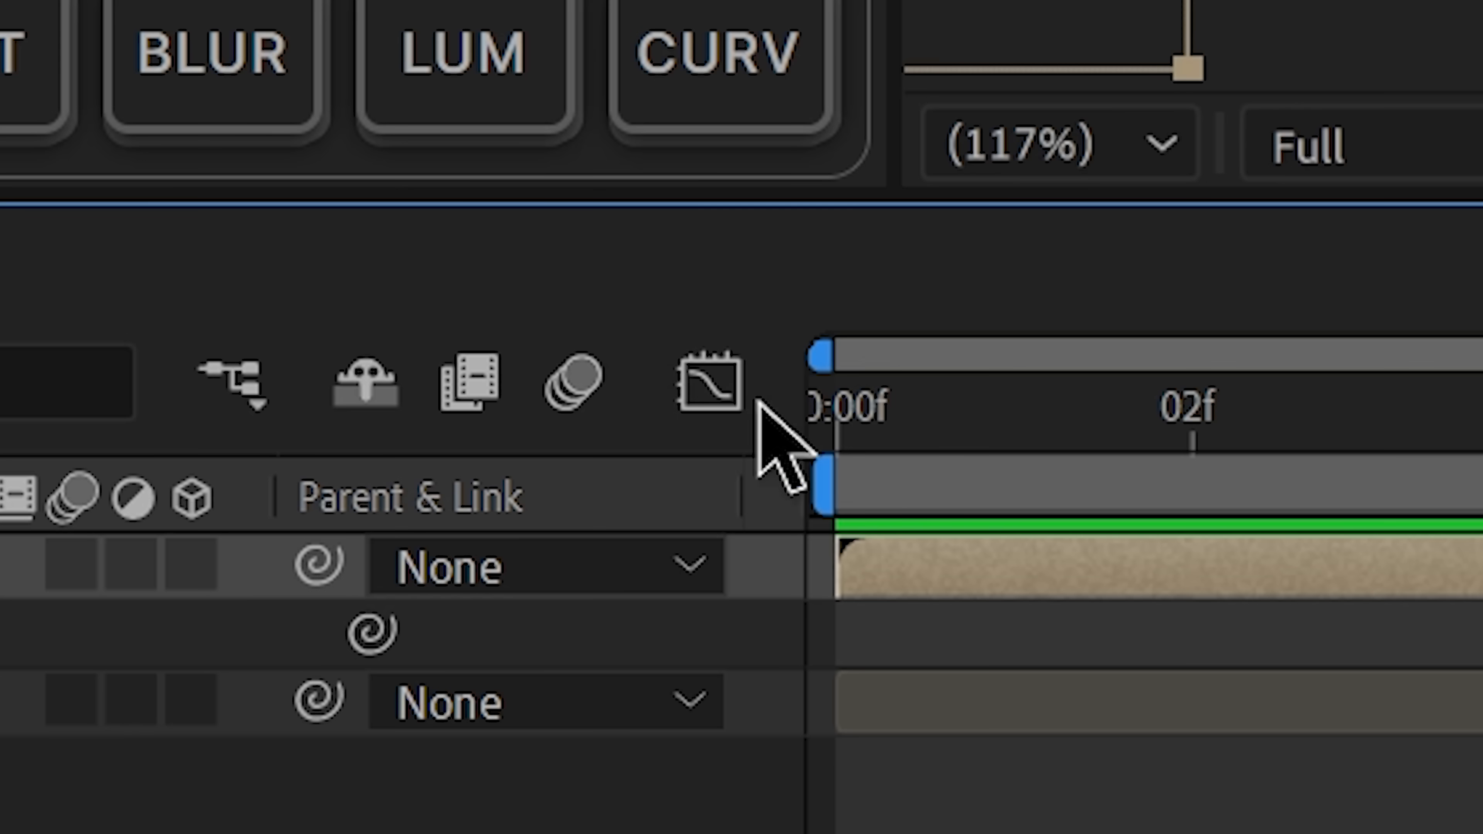
Step: Reshape the position speed graph so the slide starts slowly and peaks sharply just before frame 15, and preview the animation
{"action": "left_click", "coordinate": [713, 397]}
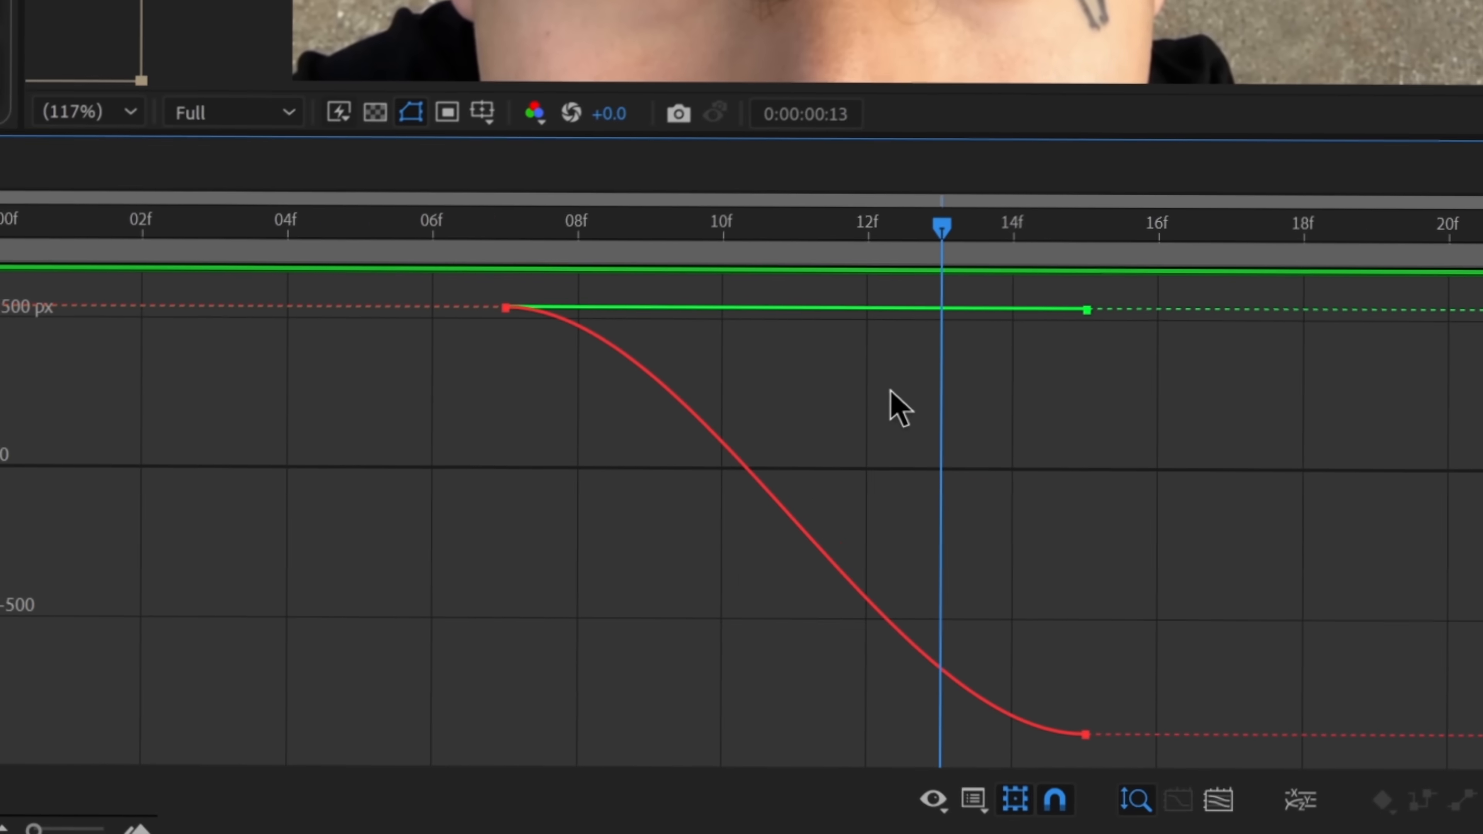
{"action": "right_click", "coordinate": [890, 390]}
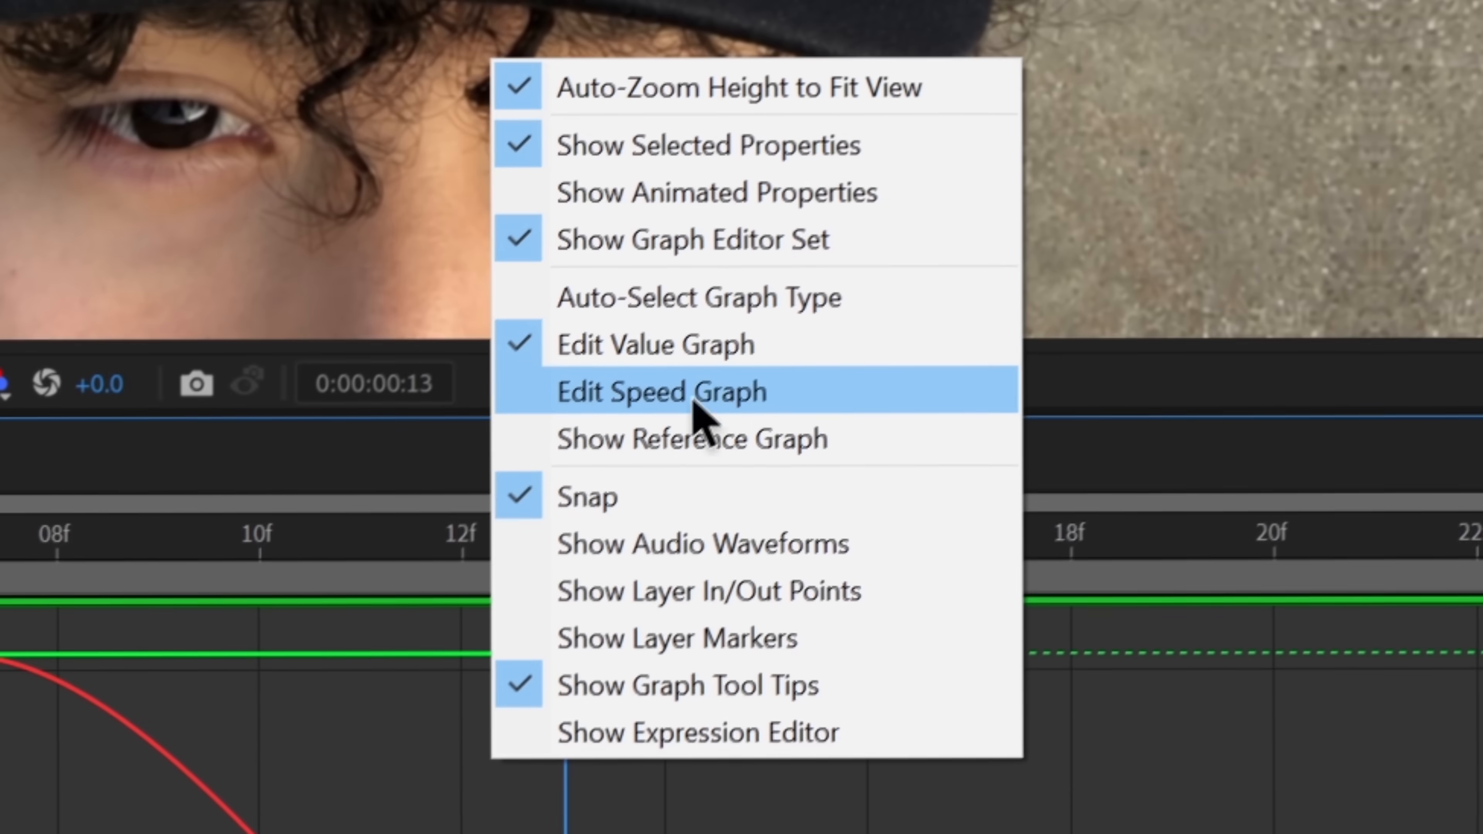
{"action": "left_click", "coordinate": [700, 392]}
{"action": "left_click", "coordinate": [1080, 731]}
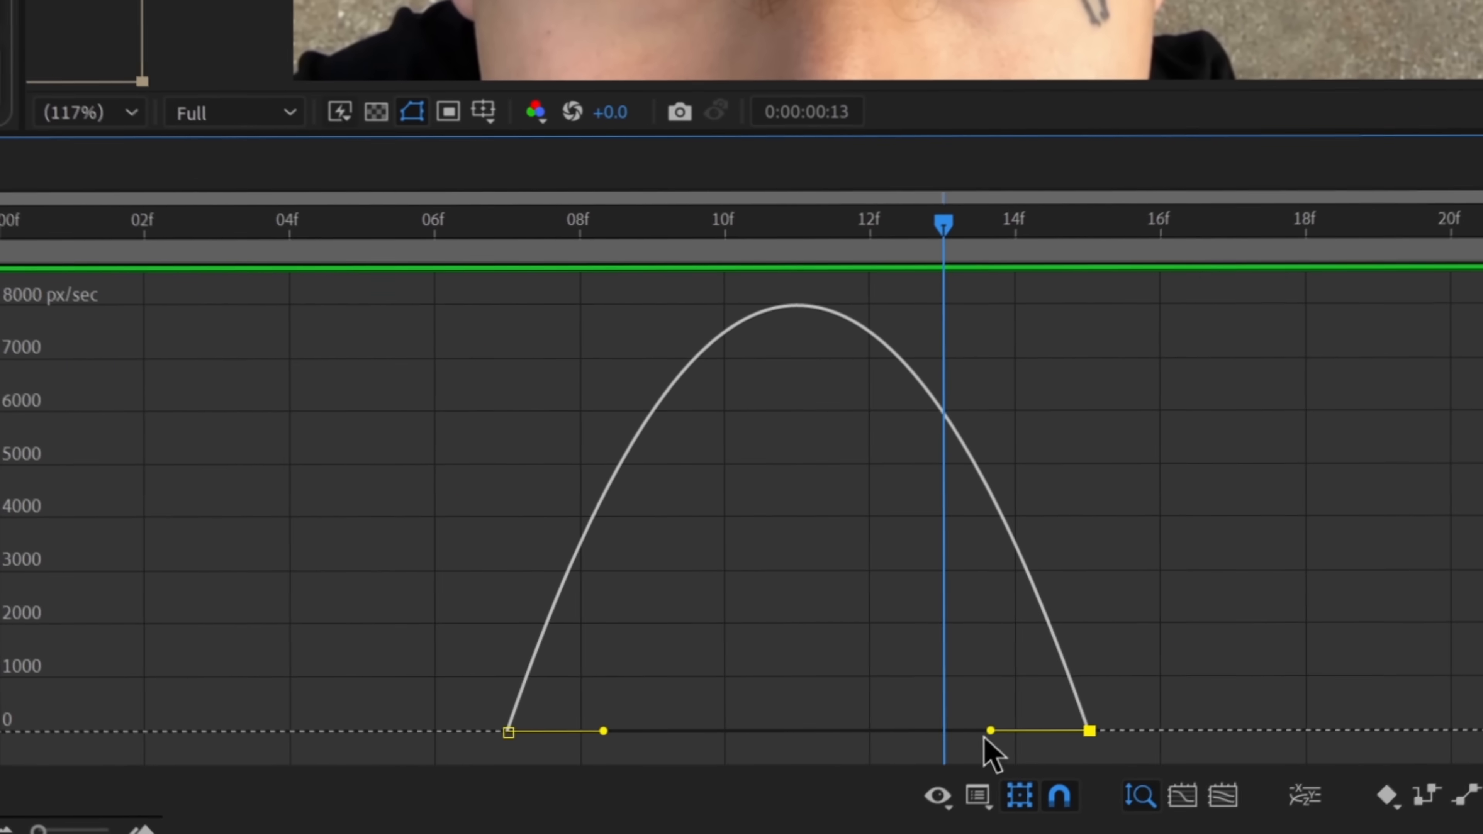
{"action": "left_click_drag", "start_coordinate": [982, 733], "coordinate": [1070, 733]}
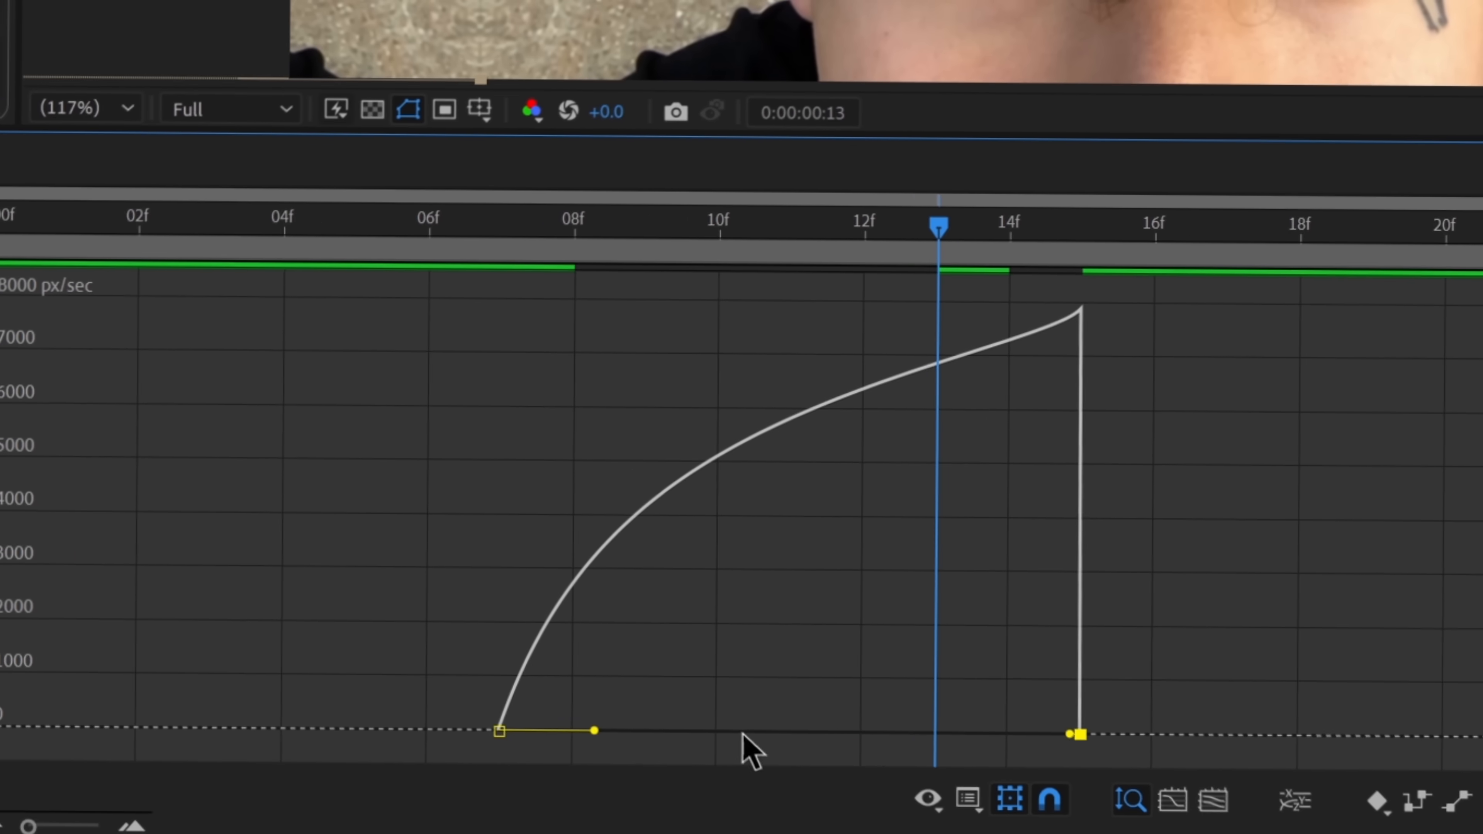
{"action": "left_click_drag", "start_coordinate": [594, 730], "coordinate": [791, 732]}
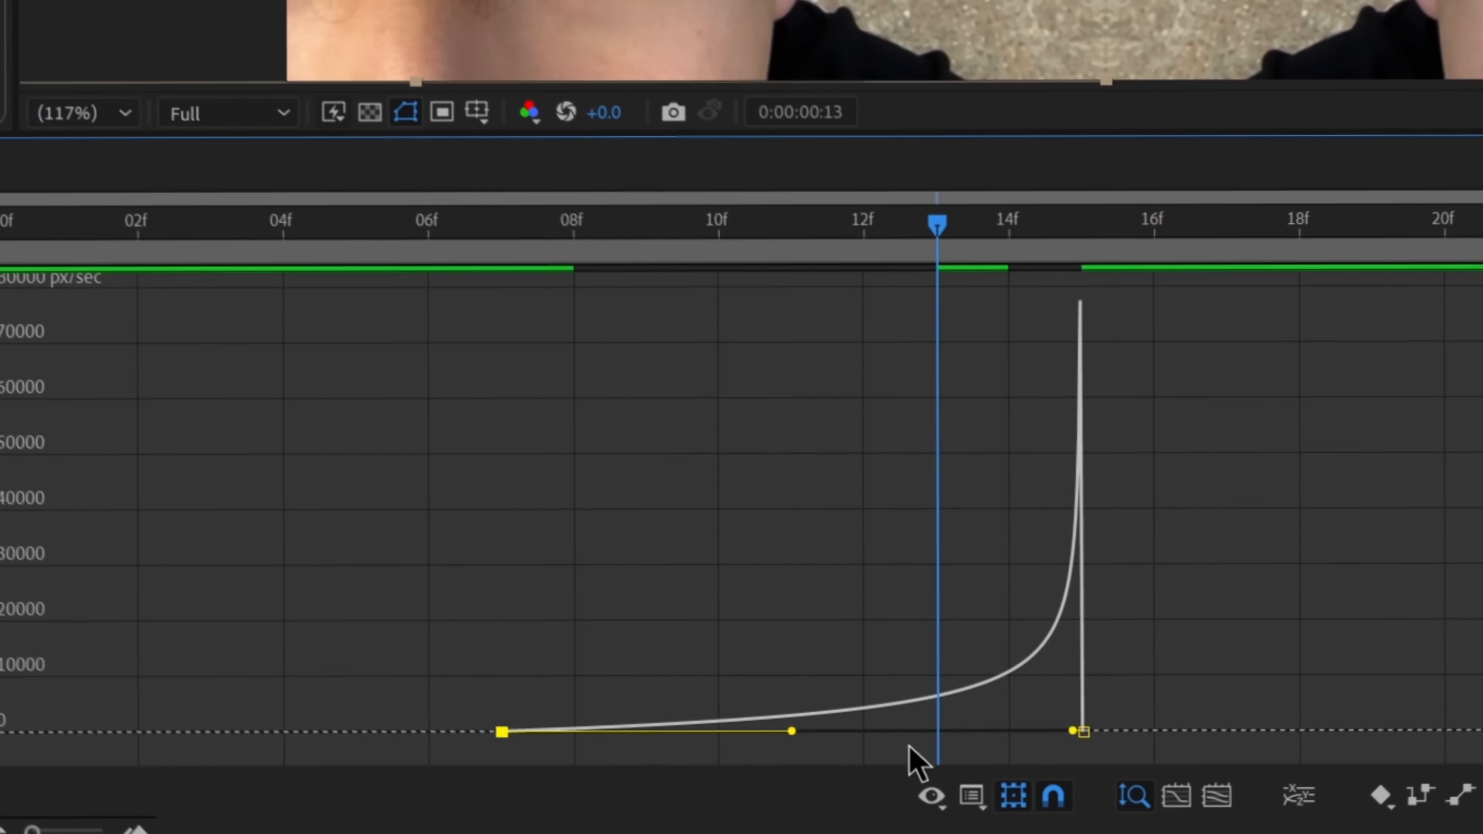
{"action": "left_click", "coordinate": [524, 609]}
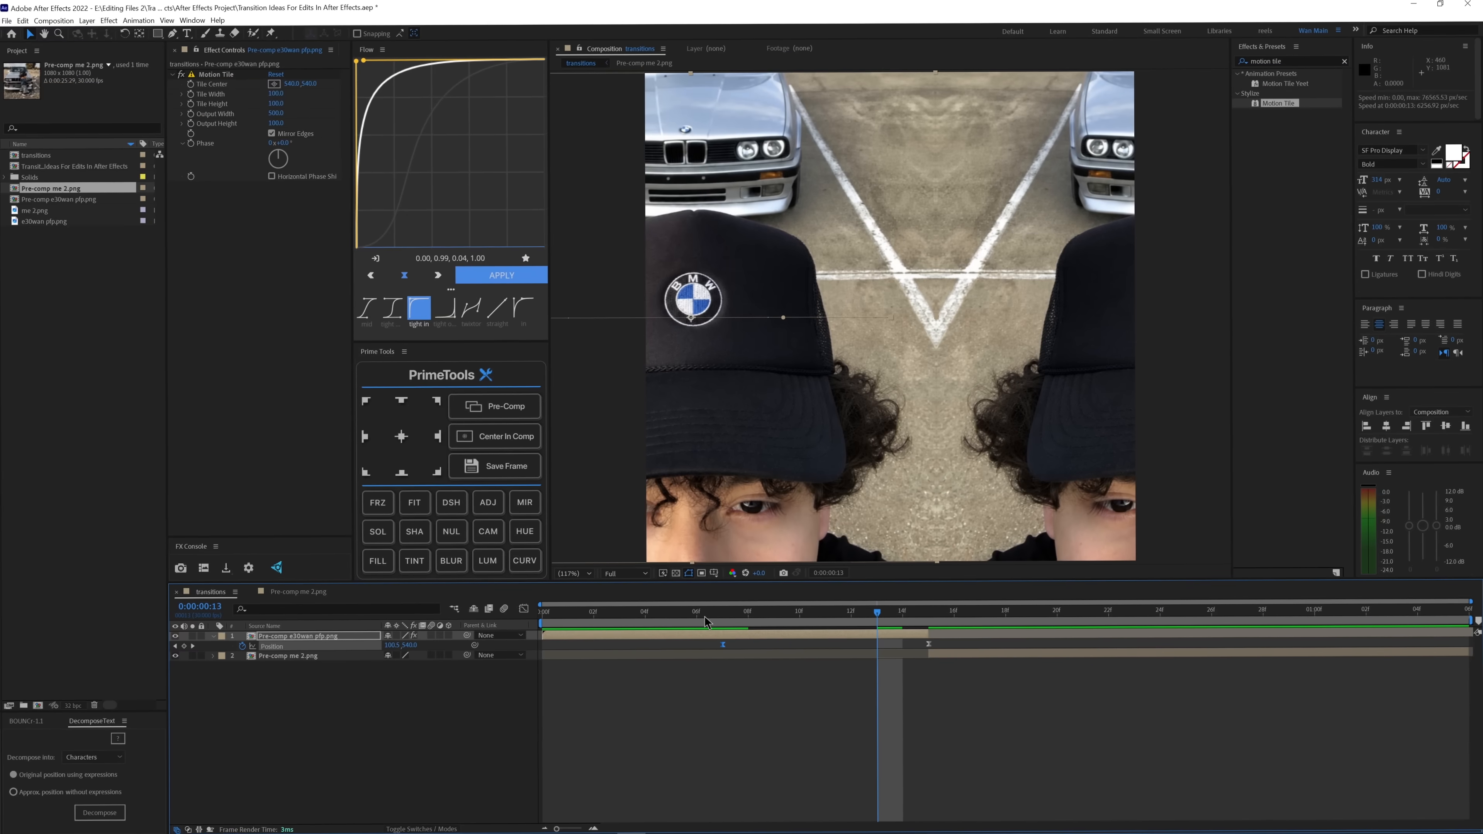
{"action": "key", "text": "space"}
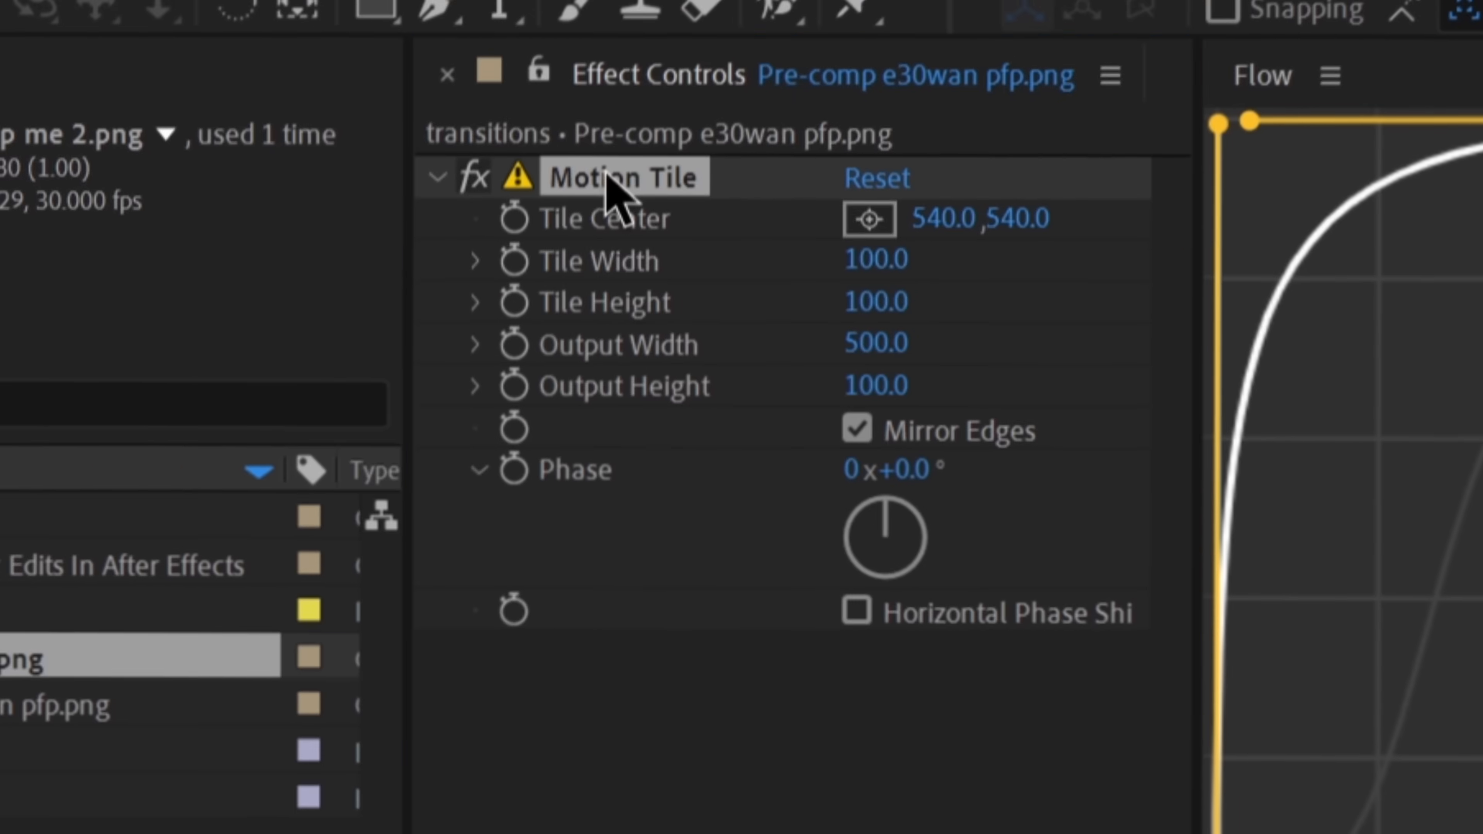
Step: Copy the first pre-comp's Motion Tile effect onto Pre-comp me 2.png and place a position keyframe for that layer at frame 23
{"action": "key", "text": "ctrl+c"}
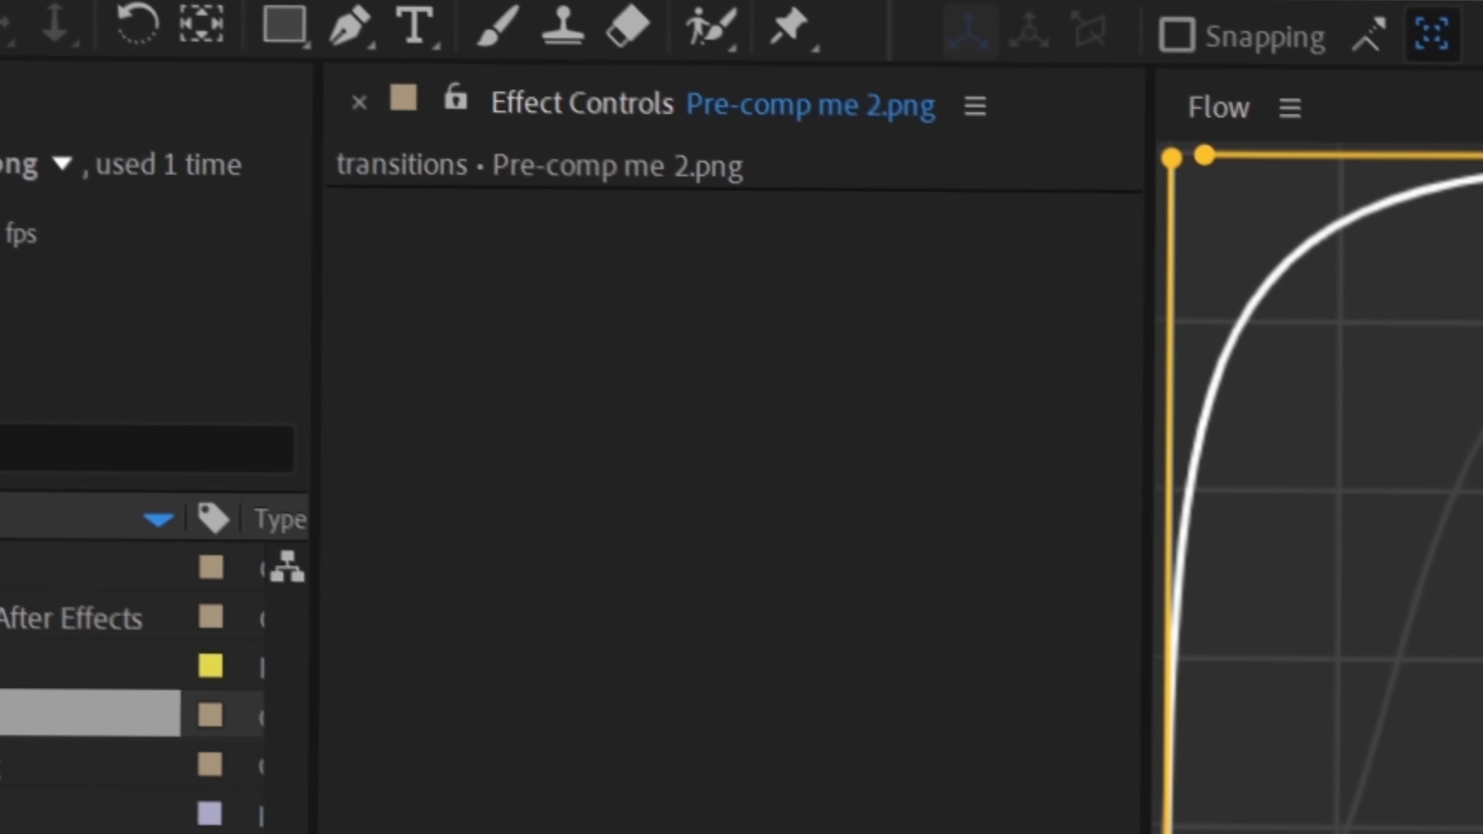
{"action": "key", "text": "ctrl+v"}
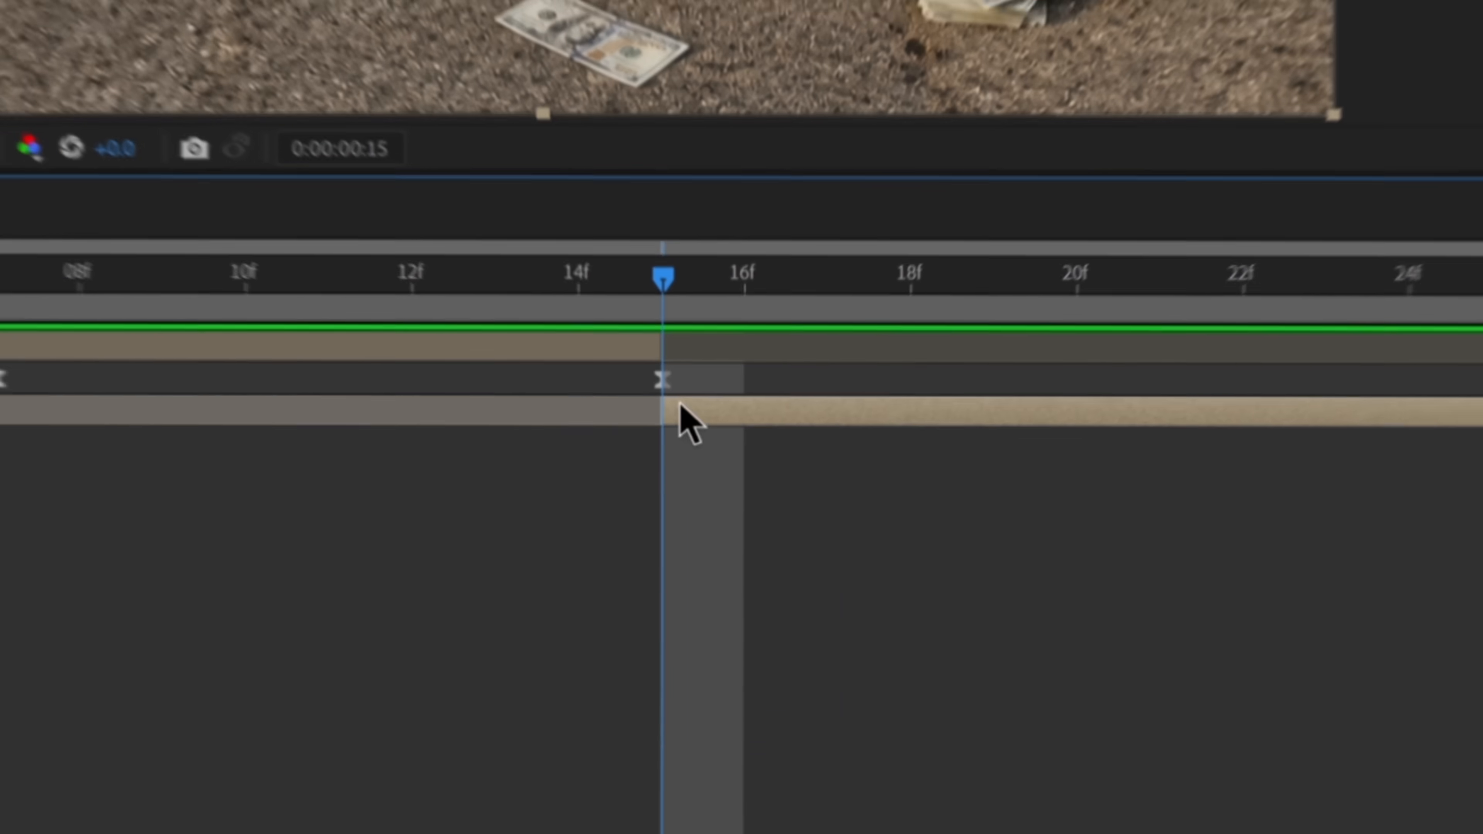
{"action": "key", "text": "p"}
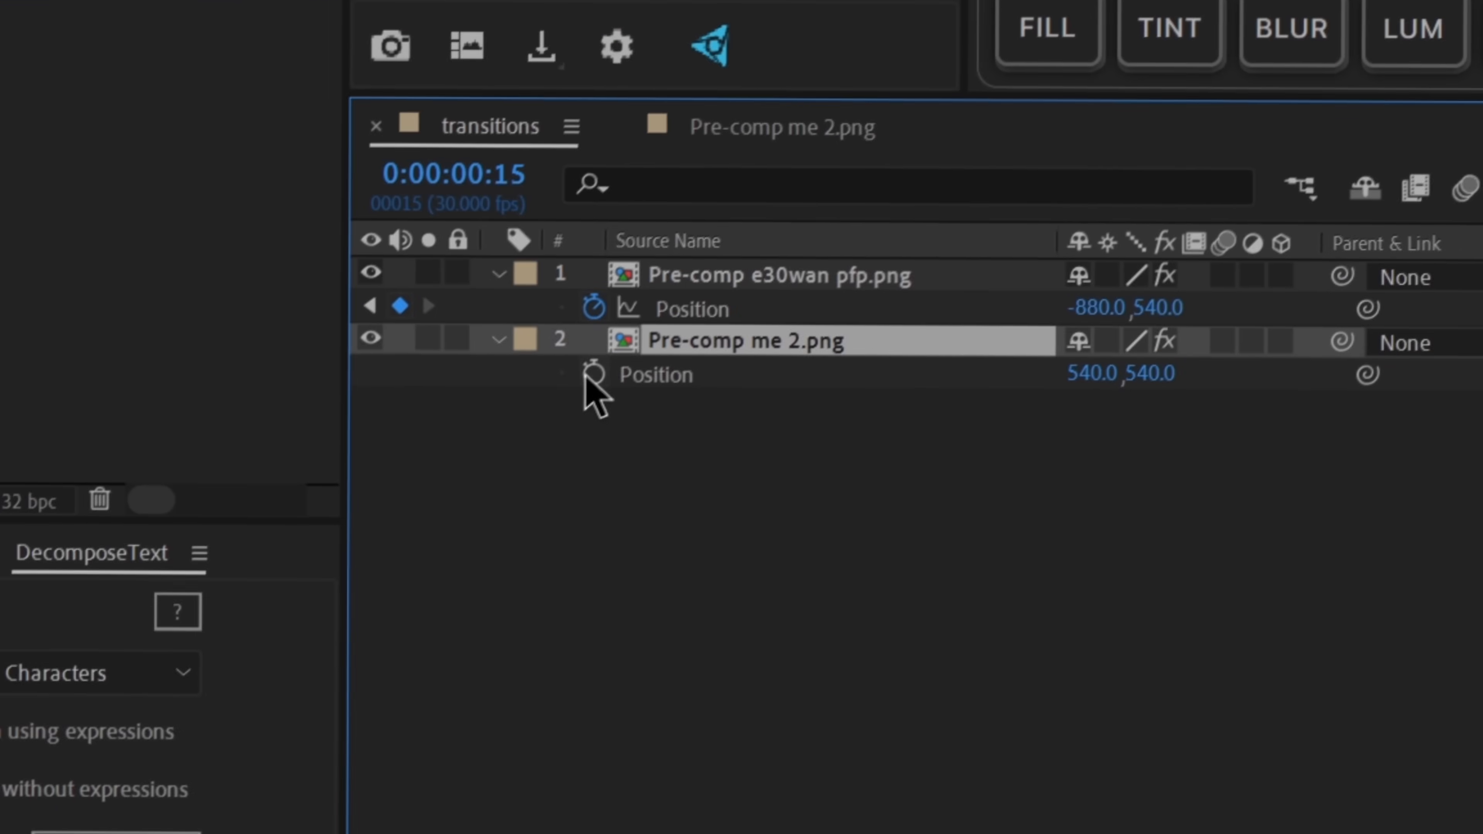
{"action": "left_click", "coordinate": [593, 373]}
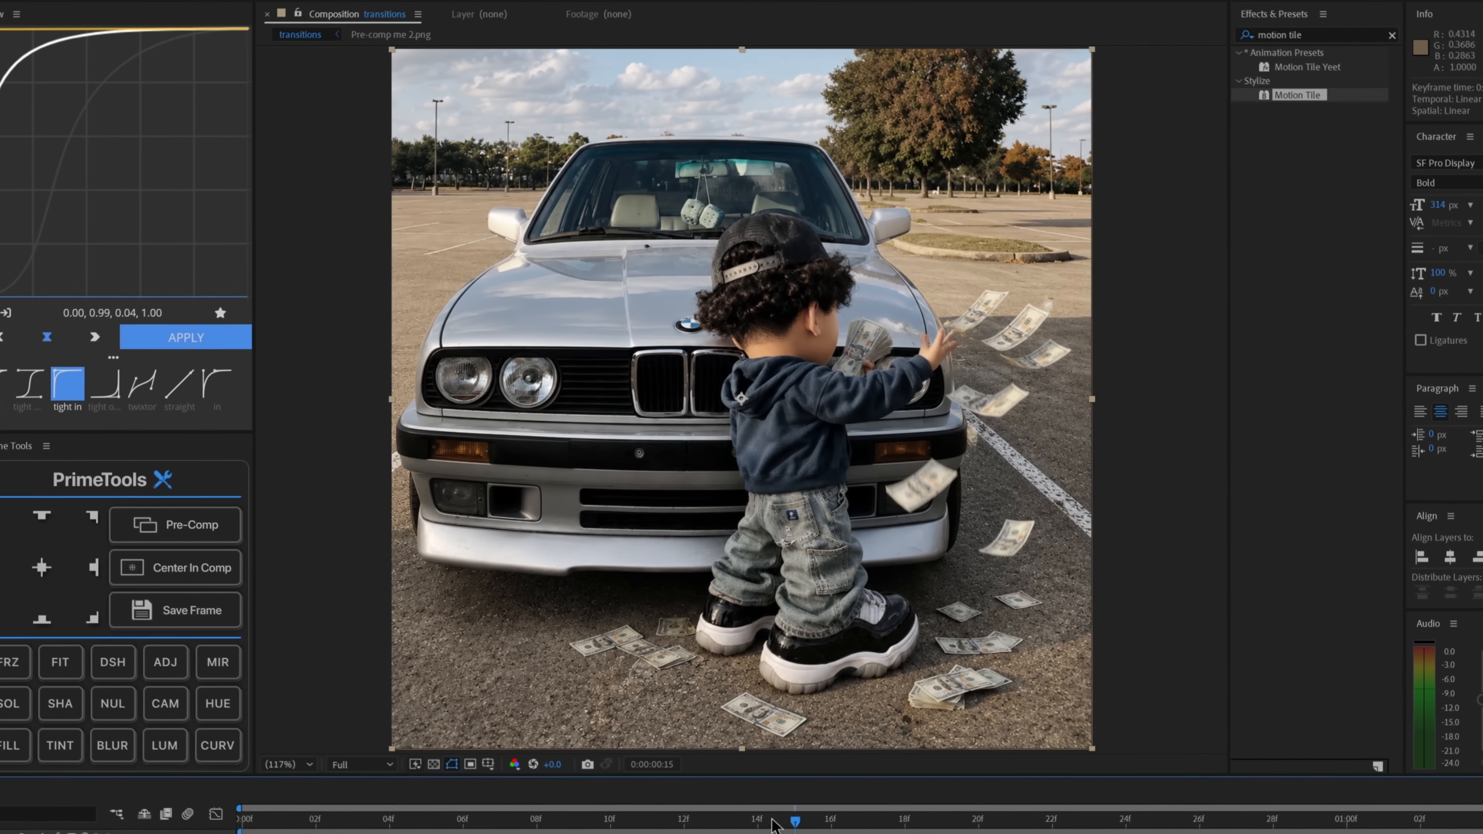
Step: Offset Pre-comp me 2.png to the right at frame 15, to an X position of about 2006, and preview the slide
{"action": "left_click_drag", "start_coordinate": [927, 614], "coordinate": [849, 614]}
{"action": "left_click_drag", "start_coordinate": [686, 820], "coordinate": [796, 820]}
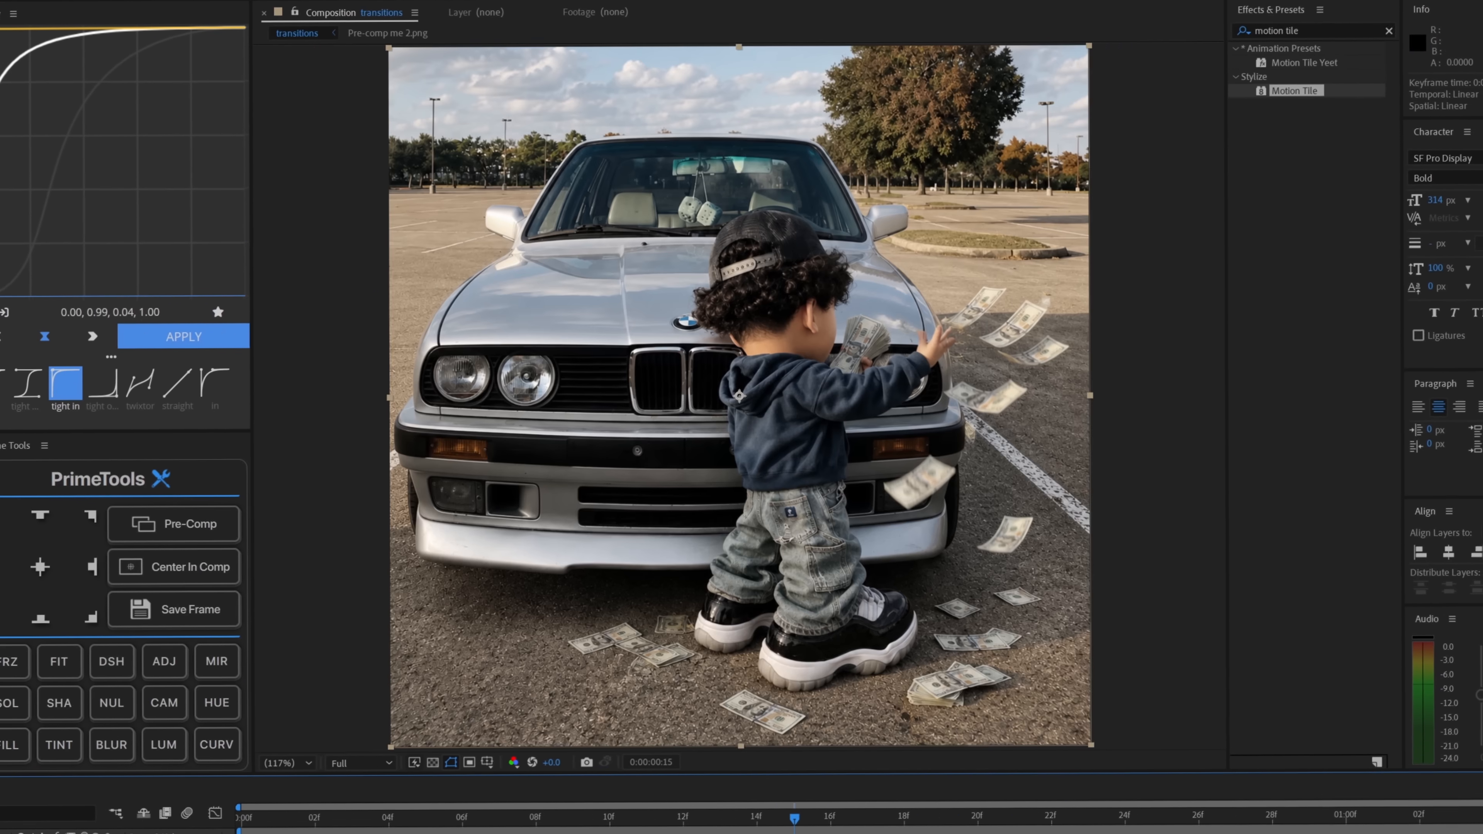
{"action": "left_click_drag", "start_coordinate": [393, 664], "coordinate": [987, 664]}
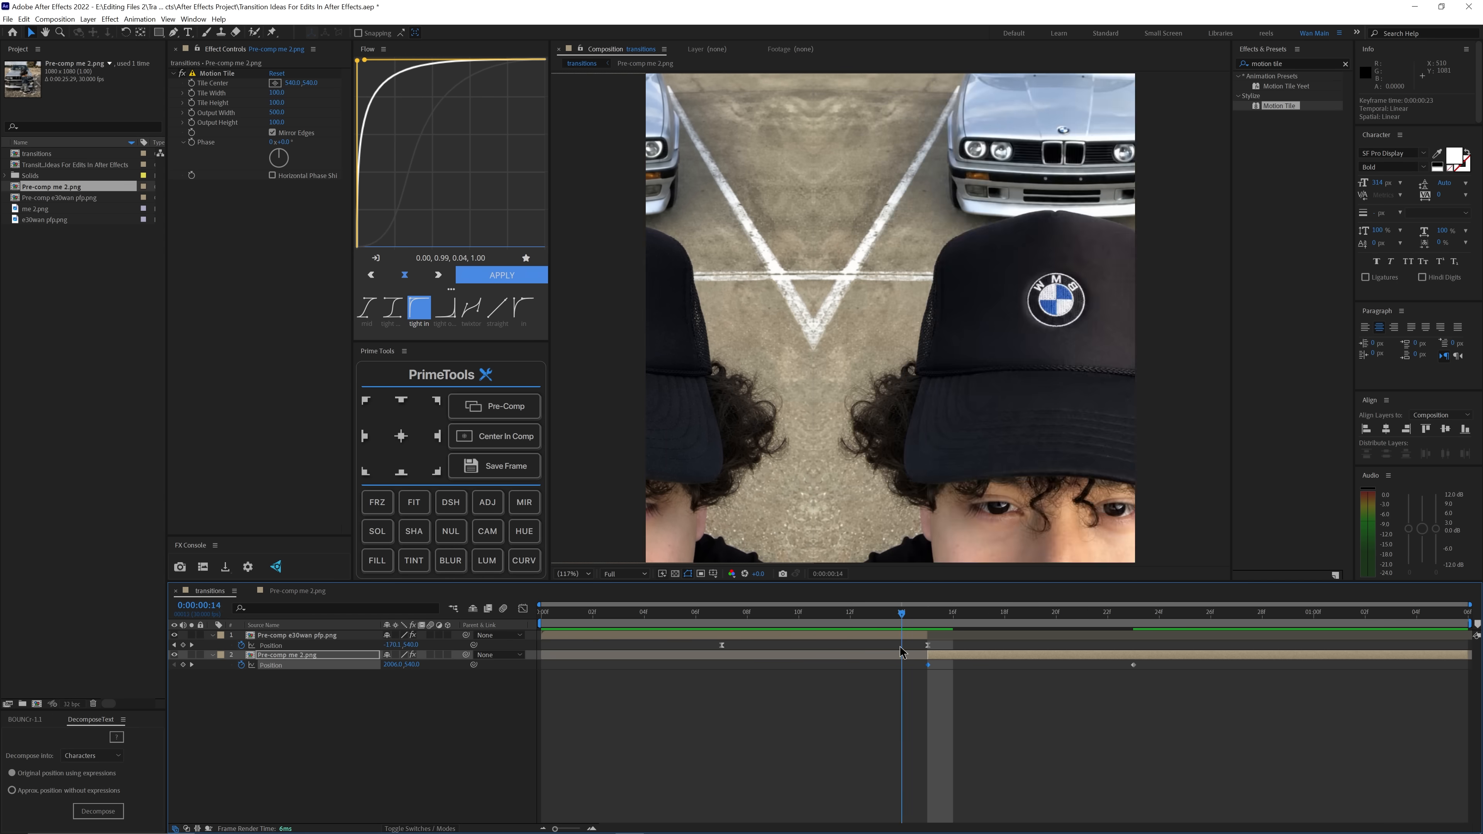
{"action": "key", "text": "space"}
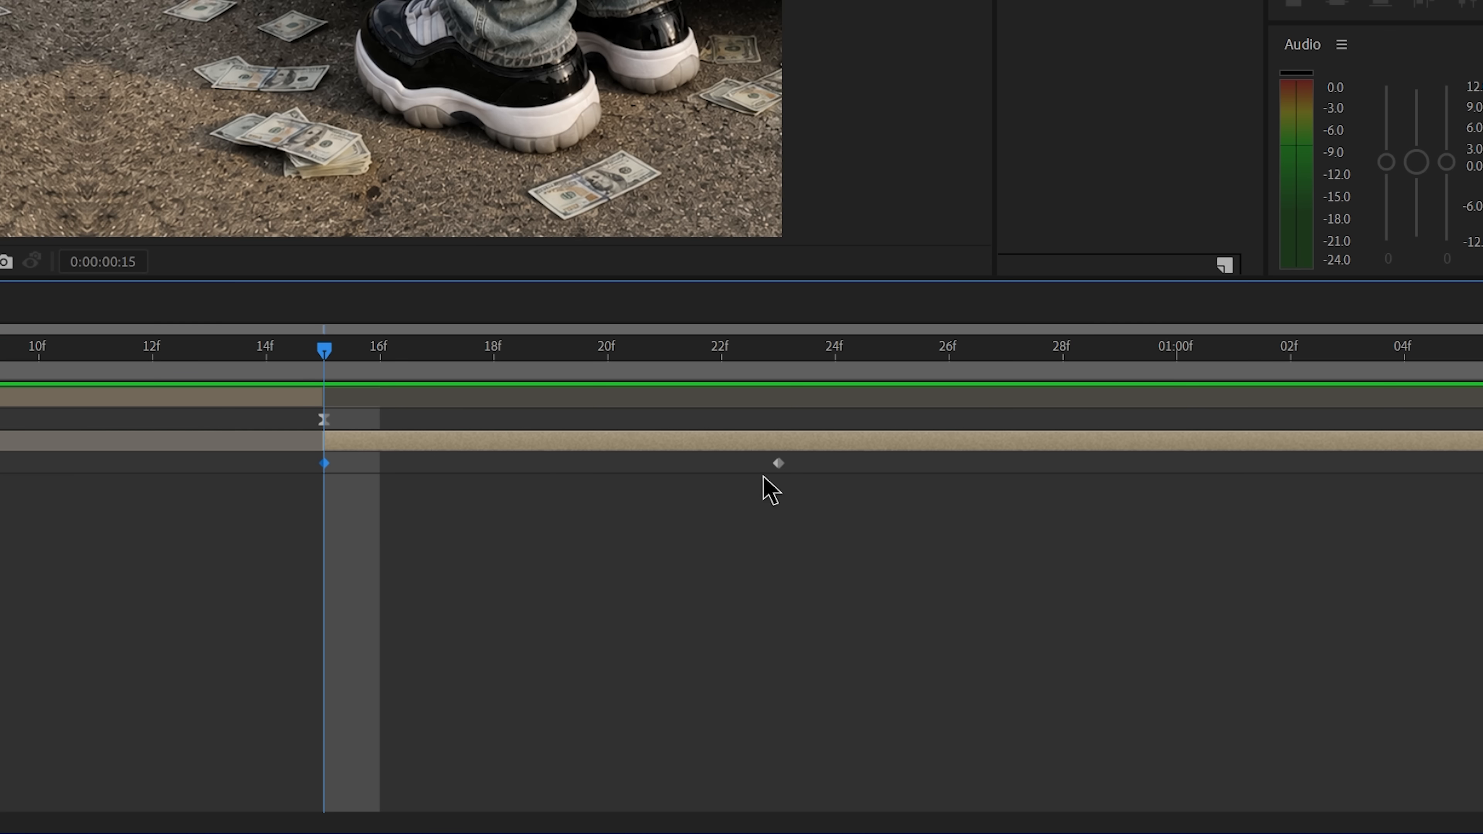
Step: Extend the second pre-comp's position animation to frame 29 and apply Easy Ease to both of its keyframes
{"action": "left_click_drag", "start_coordinate": [1150, 483], "coordinate": [318, 464]}
{"action": "right_click", "coordinate": [323, 462]}
{"action": "mouse_move", "coordinate": [445, 754]}
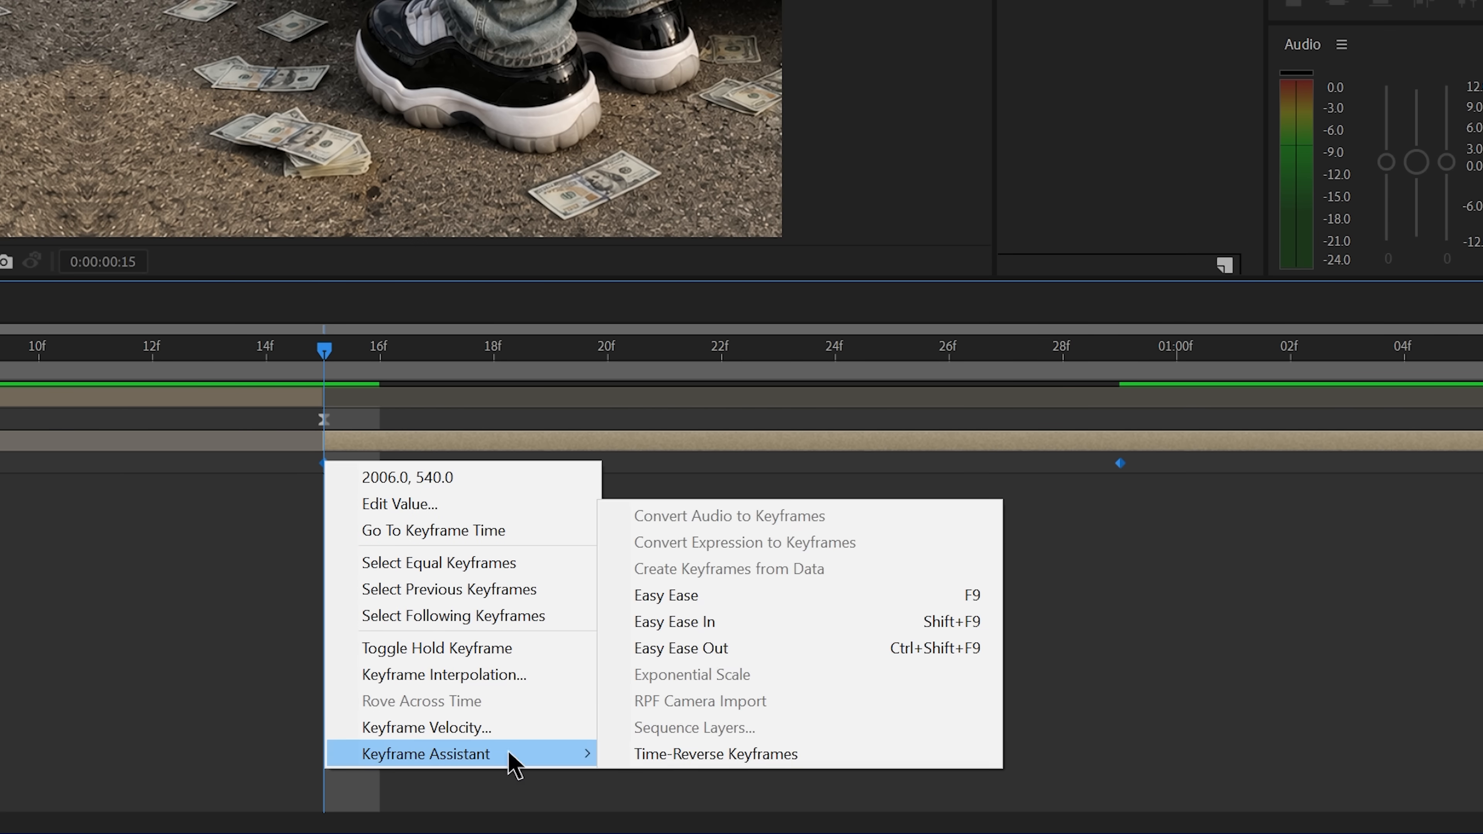
{"action": "left_click", "coordinate": [717, 597]}
Step: Try a speed curve for the second pre-comp's position that accelerates up to frame 29, and preview it
{"action": "left_click", "coordinate": [728, 385]}
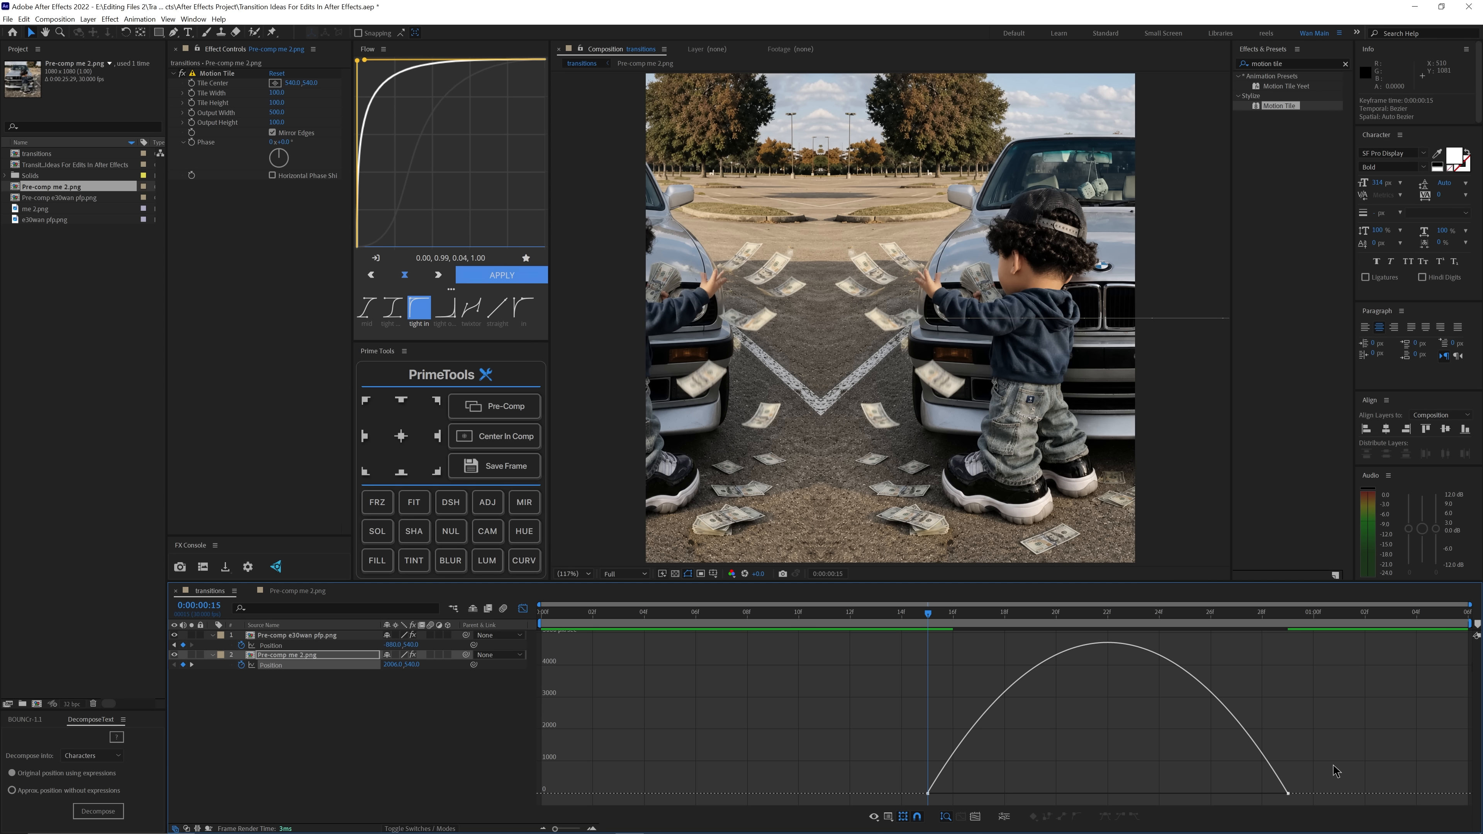
{"action": "left_click_drag", "start_coordinate": [1228, 794], "coordinate": [1279, 796]}
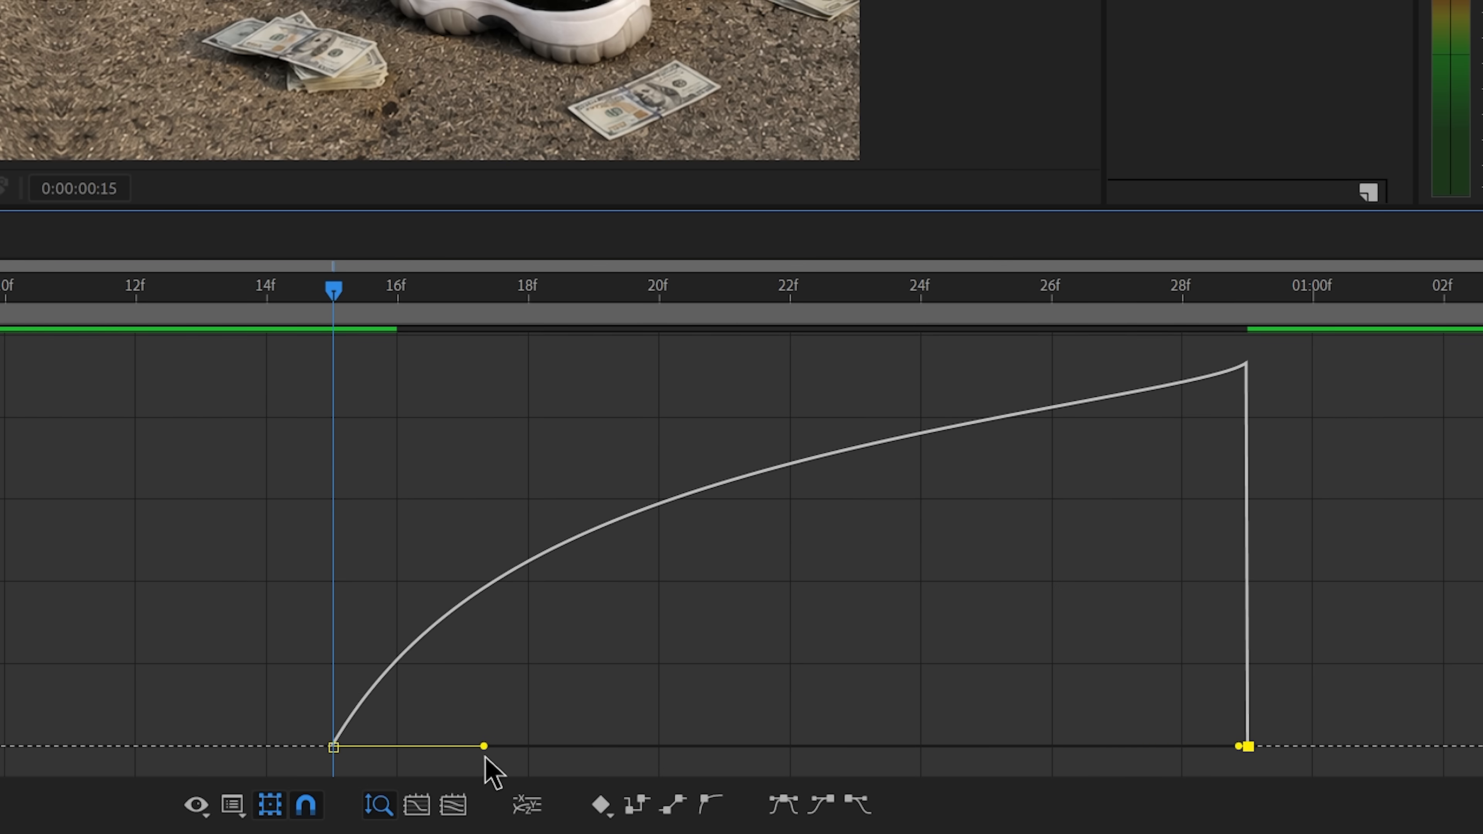
{"action": "left_click_drag", "start_coordinate": [988, 795], "coordinate": [1098, 795]}
{"action": "left_click", "coordinate": [522, 609]}
{"action": "key", "text": "space"}
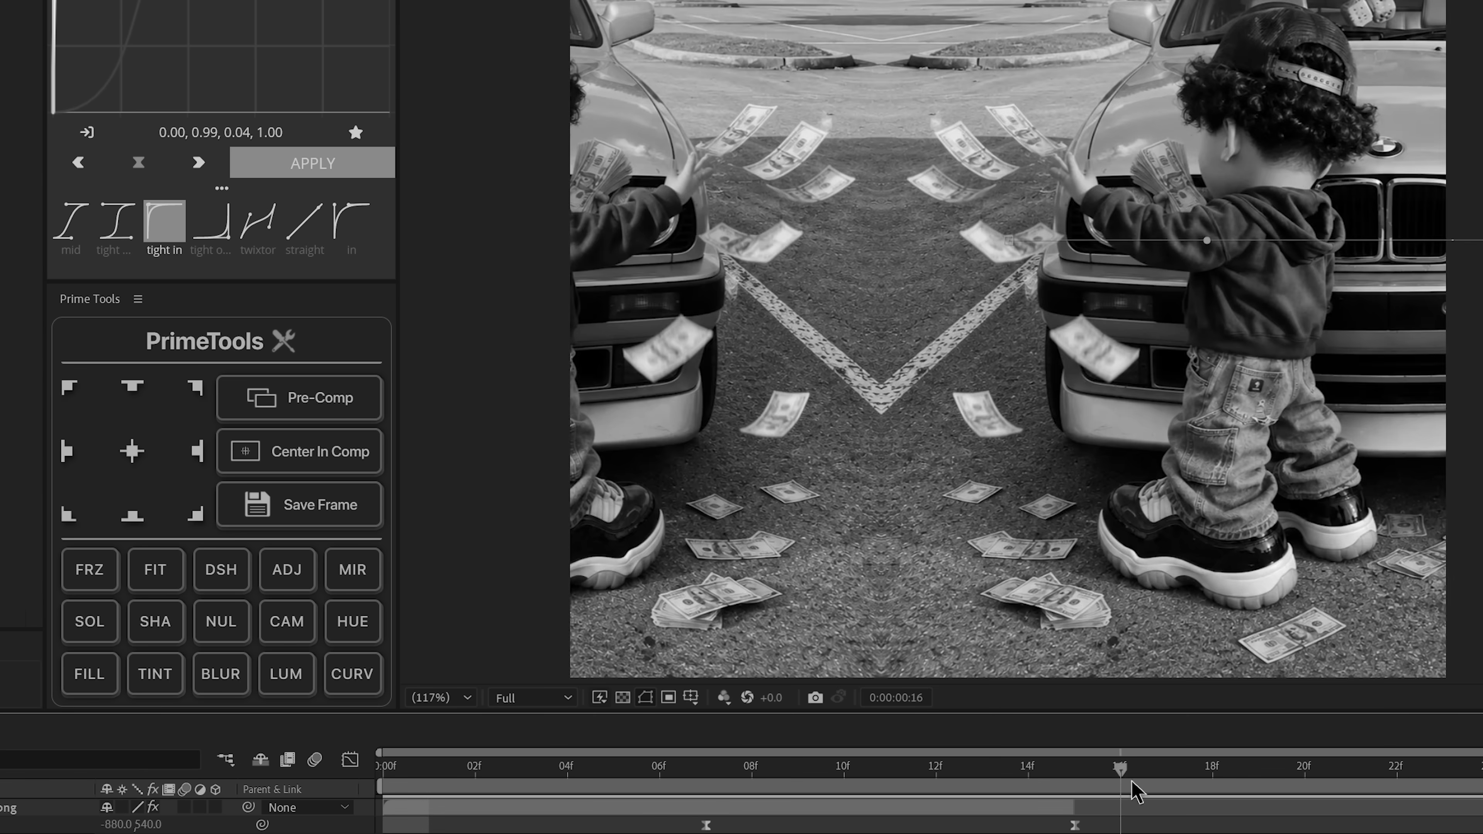
Step: Reshape the second pre-comp's position speed graph so it peaks sharply at frame 15 and eases out slowly, and preview it
{"action": "left_click", "coordinate": [350, 759]}
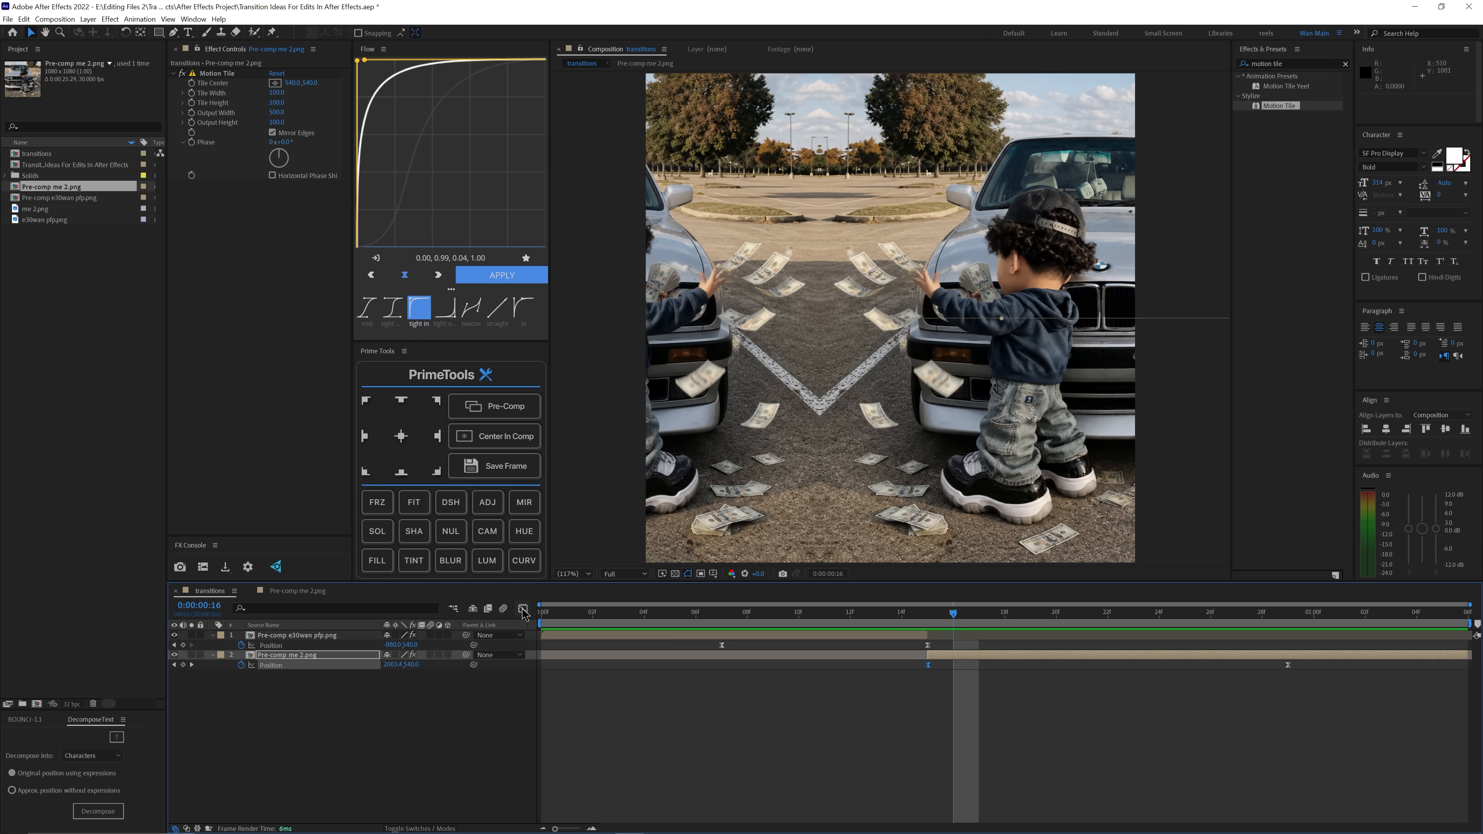
{"action": "left_click_drag", "start_coordinate": [1069, 795], "coordinate": [931, 792]}
{"action": "left_click_drag", "start_coordinate": [1283, 793], "coordinate": [971, 781]}
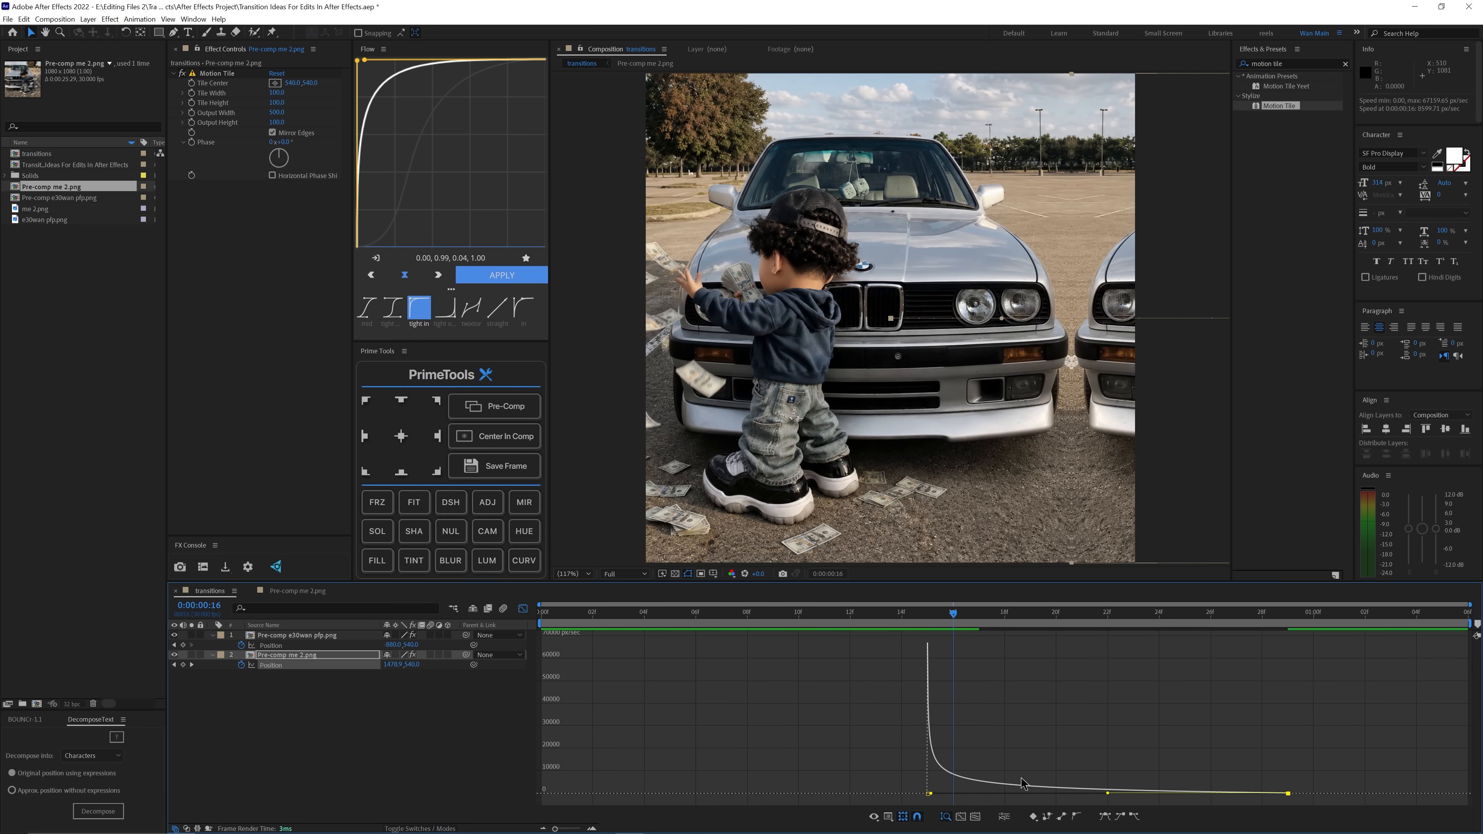
{"action": "key", "text": "space"}
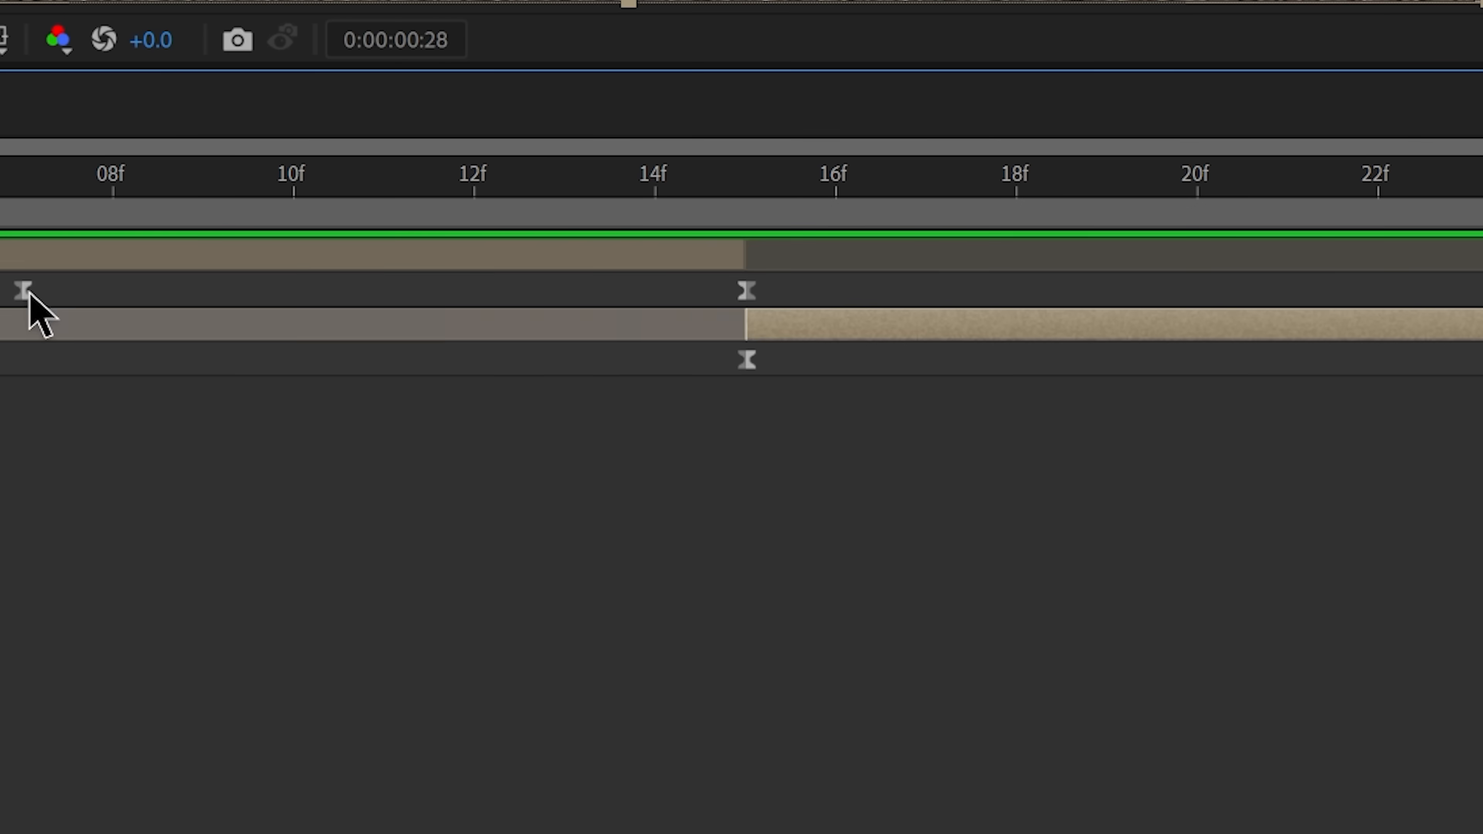
Step: Shorten the transition by moving the first pre-comp's starting keyframe to frame 10 and the second's ending keyframe to frame 19
{"action": "left_click_drag", "start_coordinate": [725, 649], "coordinate": [804, 651]}
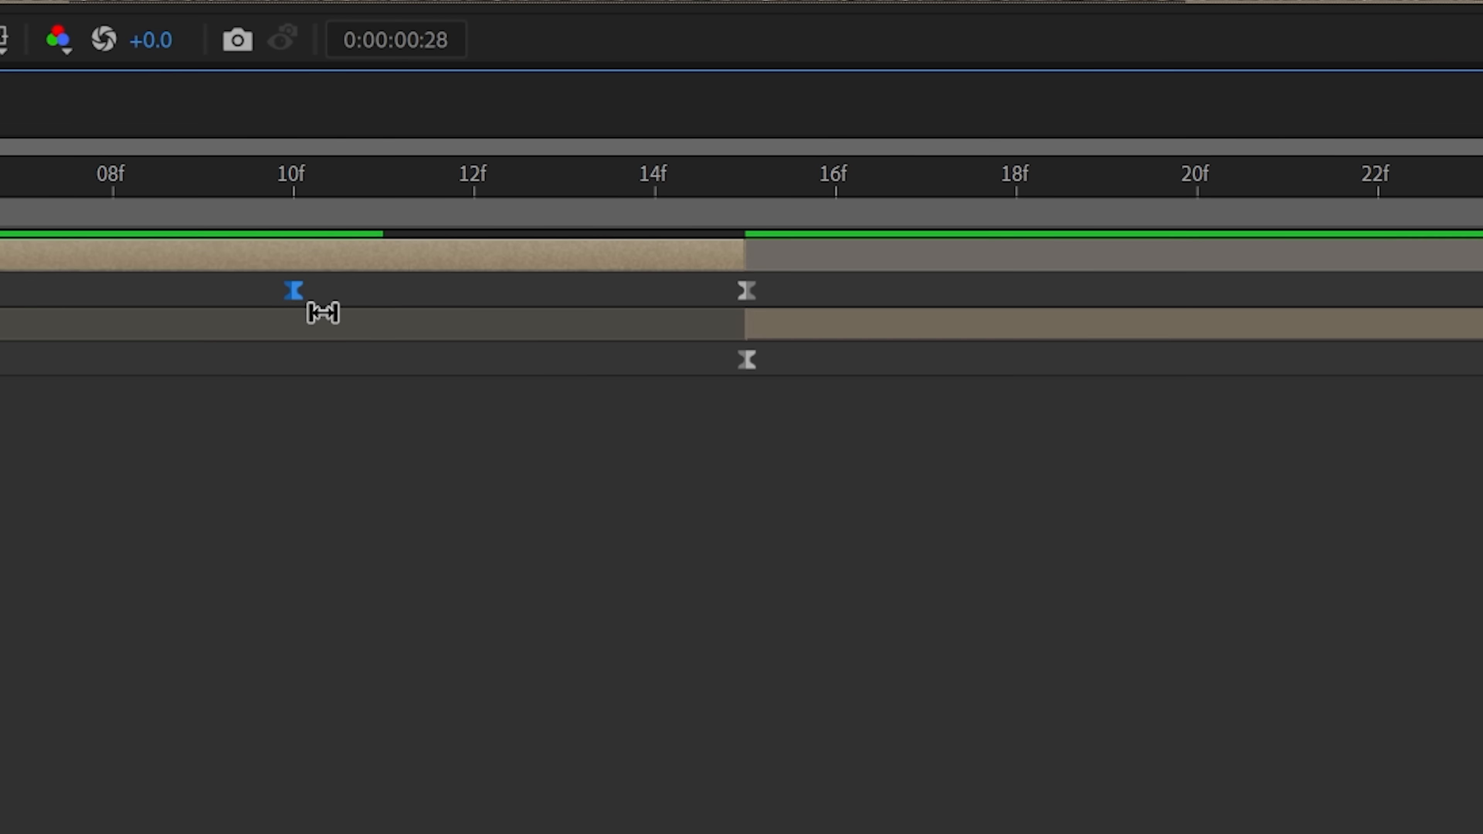
{"action": "left_click", "coordinate": [1114, 324]}
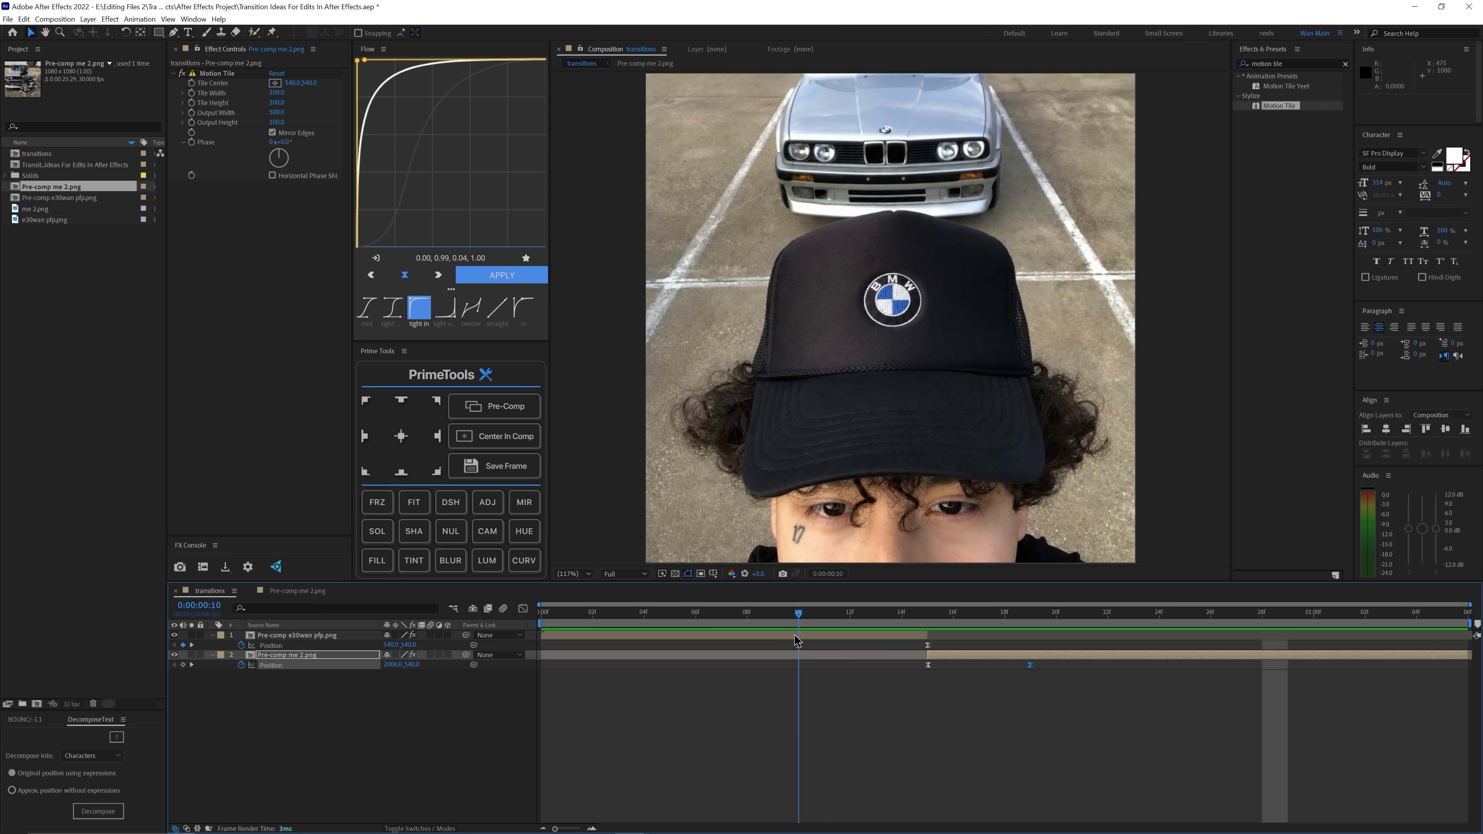
{"action": "left_click_drag", "start_coordinate": [798, 616], "coordinate": [934, 620]}
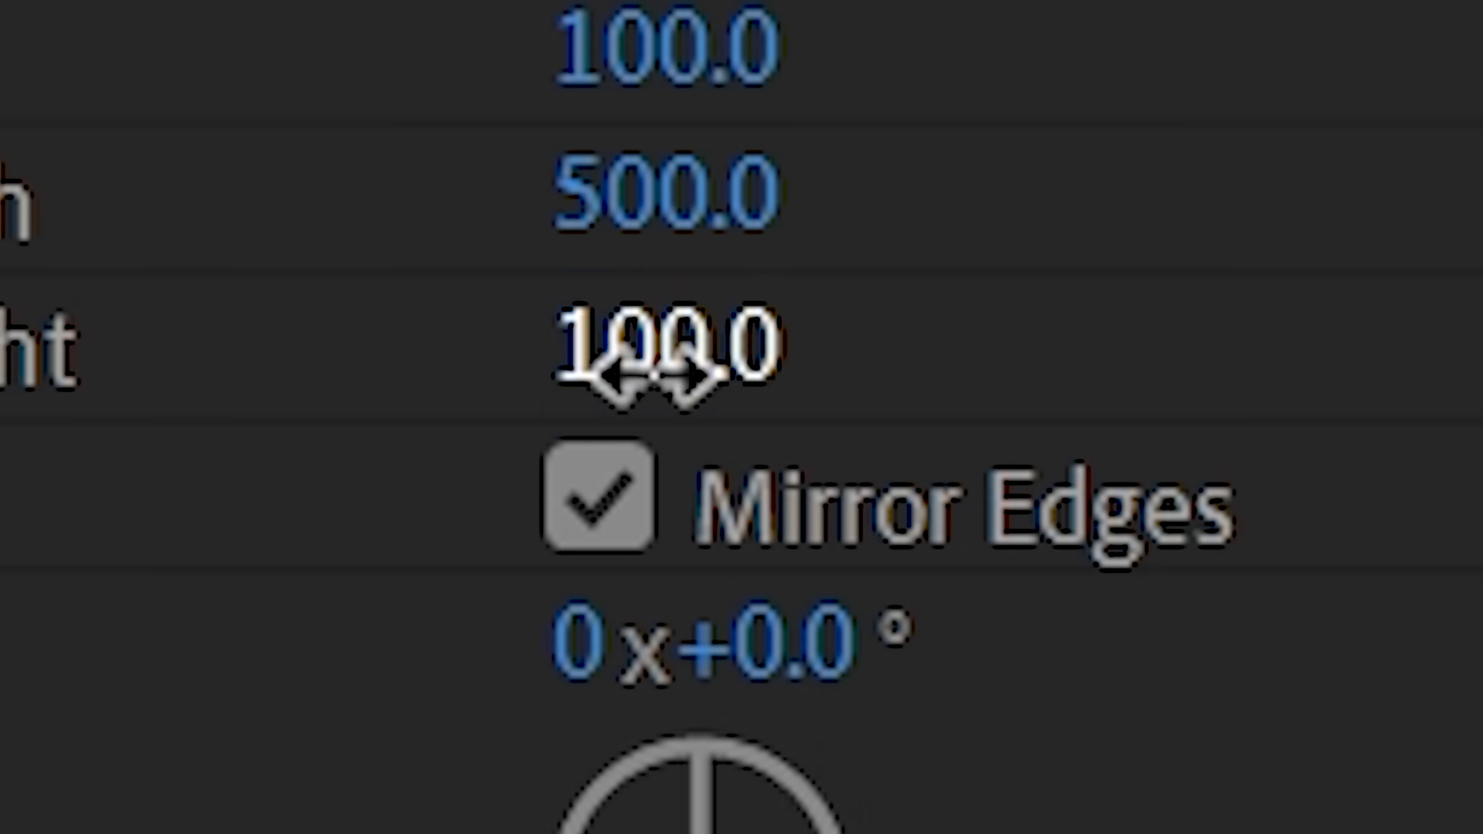
Step: Set the Motion Tile output height of Pre-comp e30wan pfp.png to 500
{"action": "left_click", "coordinate": [835, 417]}
{"action": "type", "text": "500"}
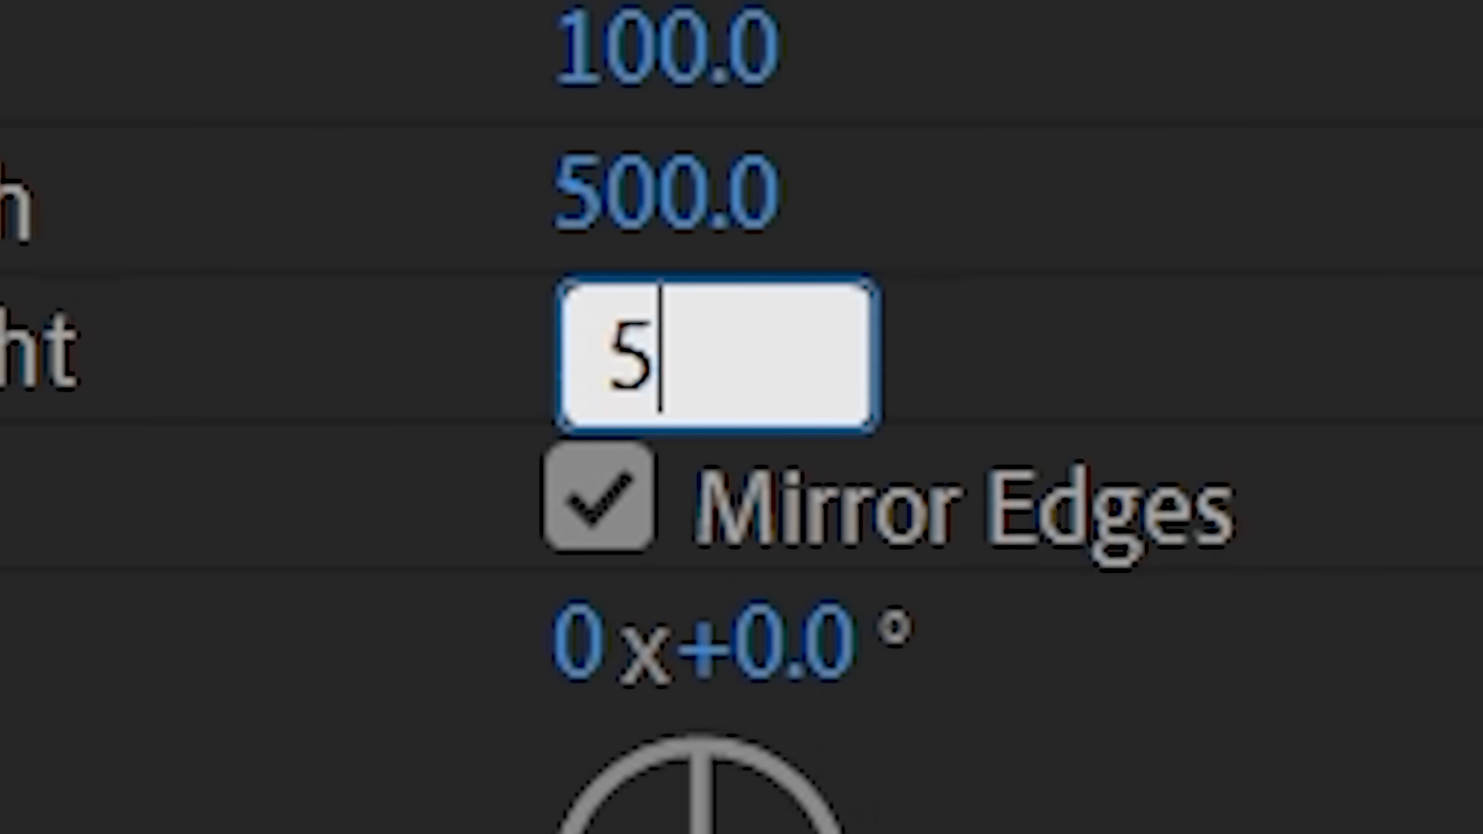
{"action": "key", "text": "Return"}
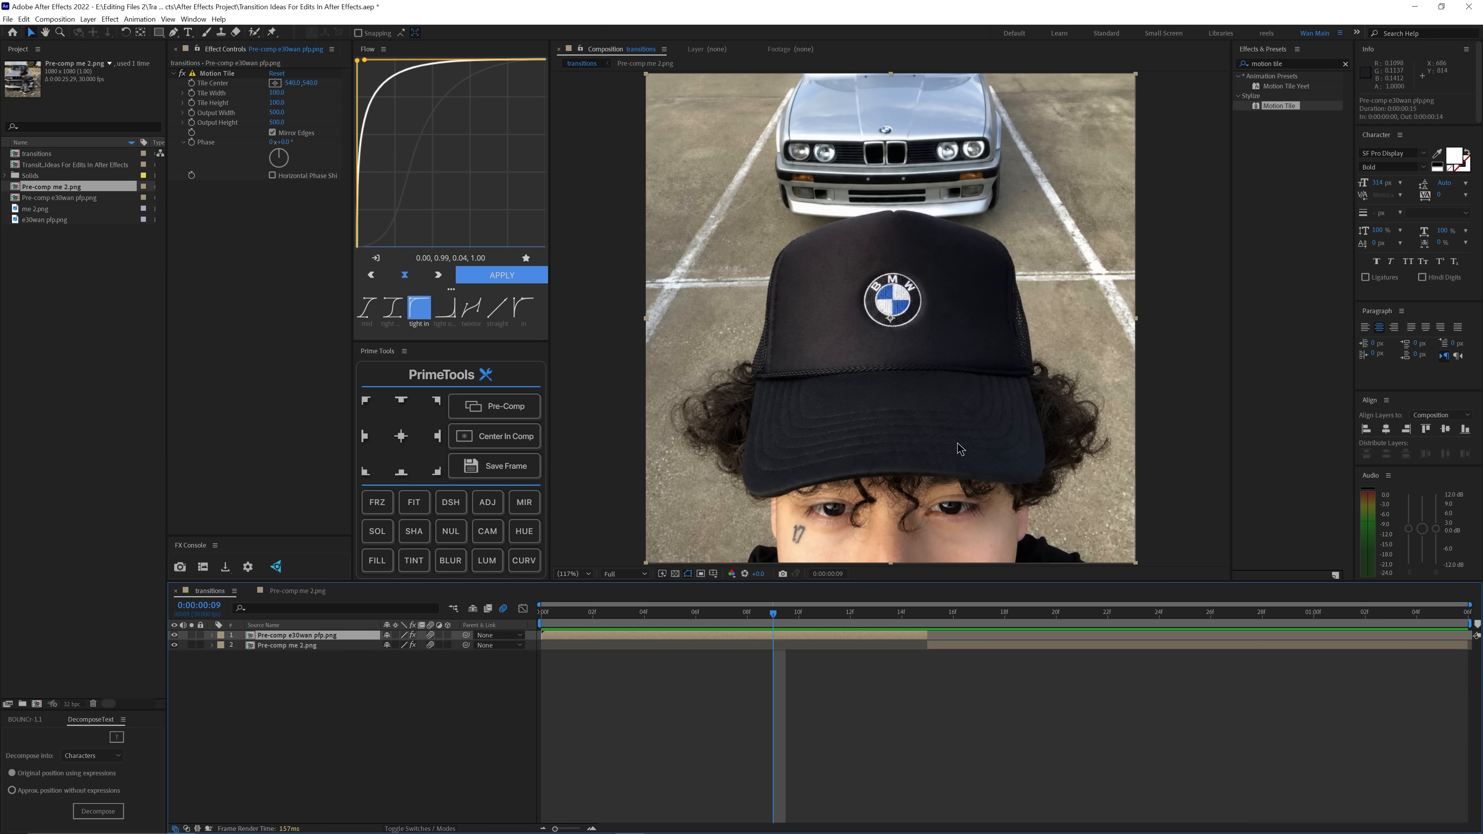
Step: Start a scale animation on Pre-comp e30wan pfp.png with a keyframe at frame 9
{"action": "key", "text": "s"}
{"action": "left_click_drag", "start_coordinate": [401, 645], "coordinate": [377, 648]}
{"action": "key", "text": "ctrl+z"}
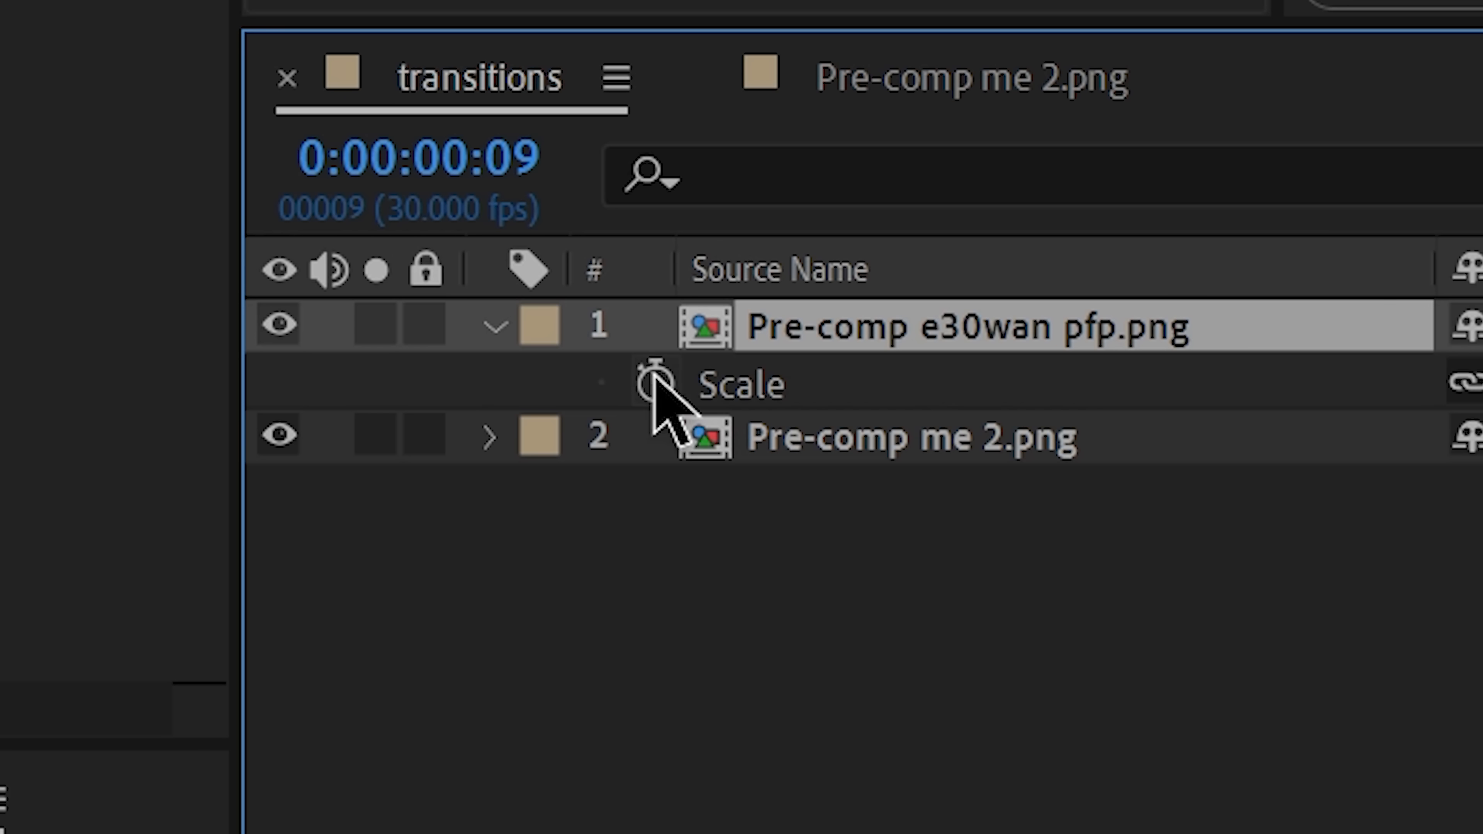
{"action": "left_click", "coordinate": [655, 384]}
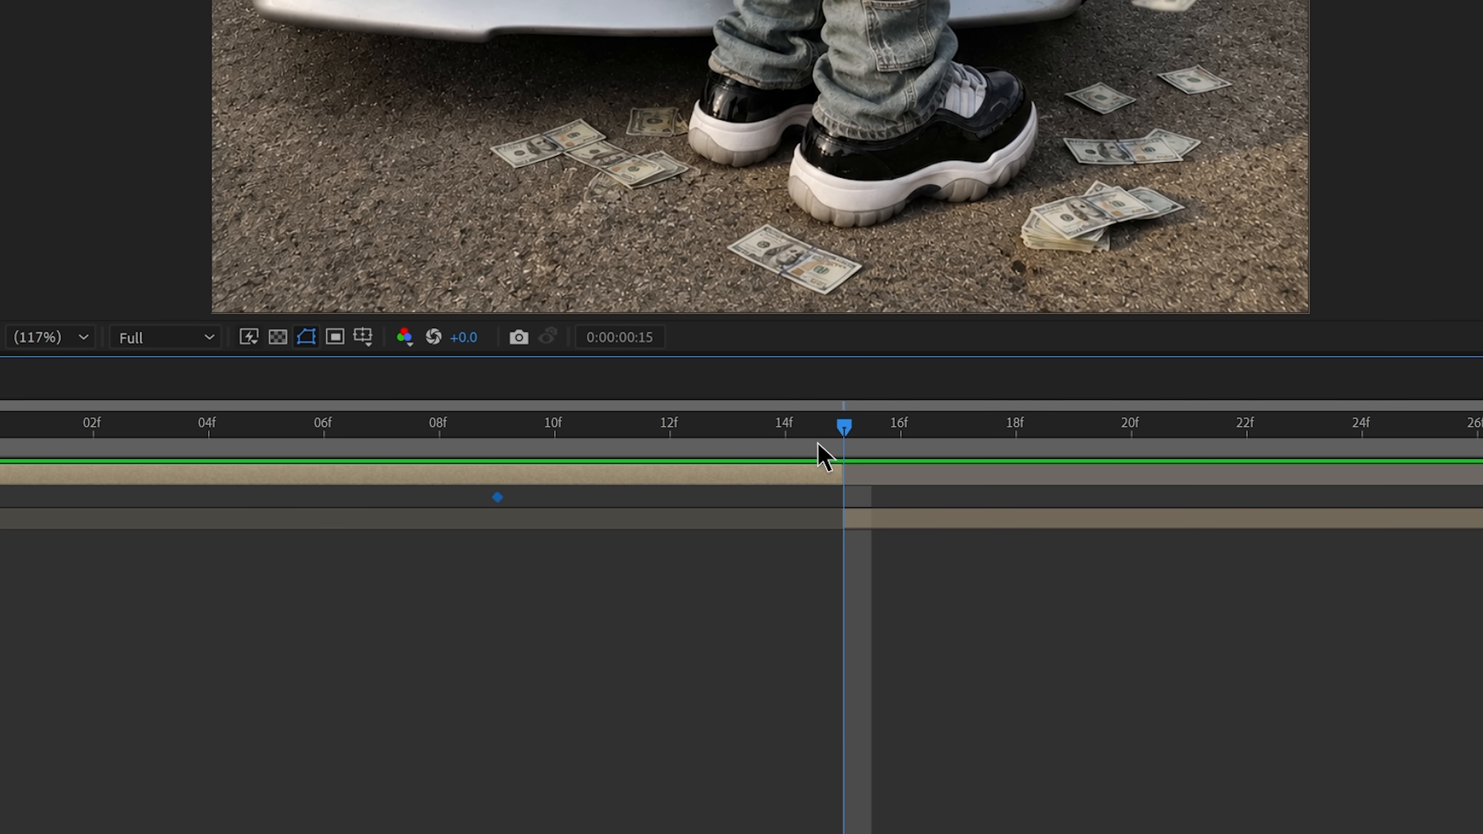
Step: Scale Pre-comp e30wan pfp.png down with an ending scale keyframe at frame 15
{"action": "left_click_drag", "start_coordinate": [818, 443], "coordinate": [793, 447]}
{"action": "left_click_drag", "start_coordinate": [991, 406], "coordinate": [893, 421]}
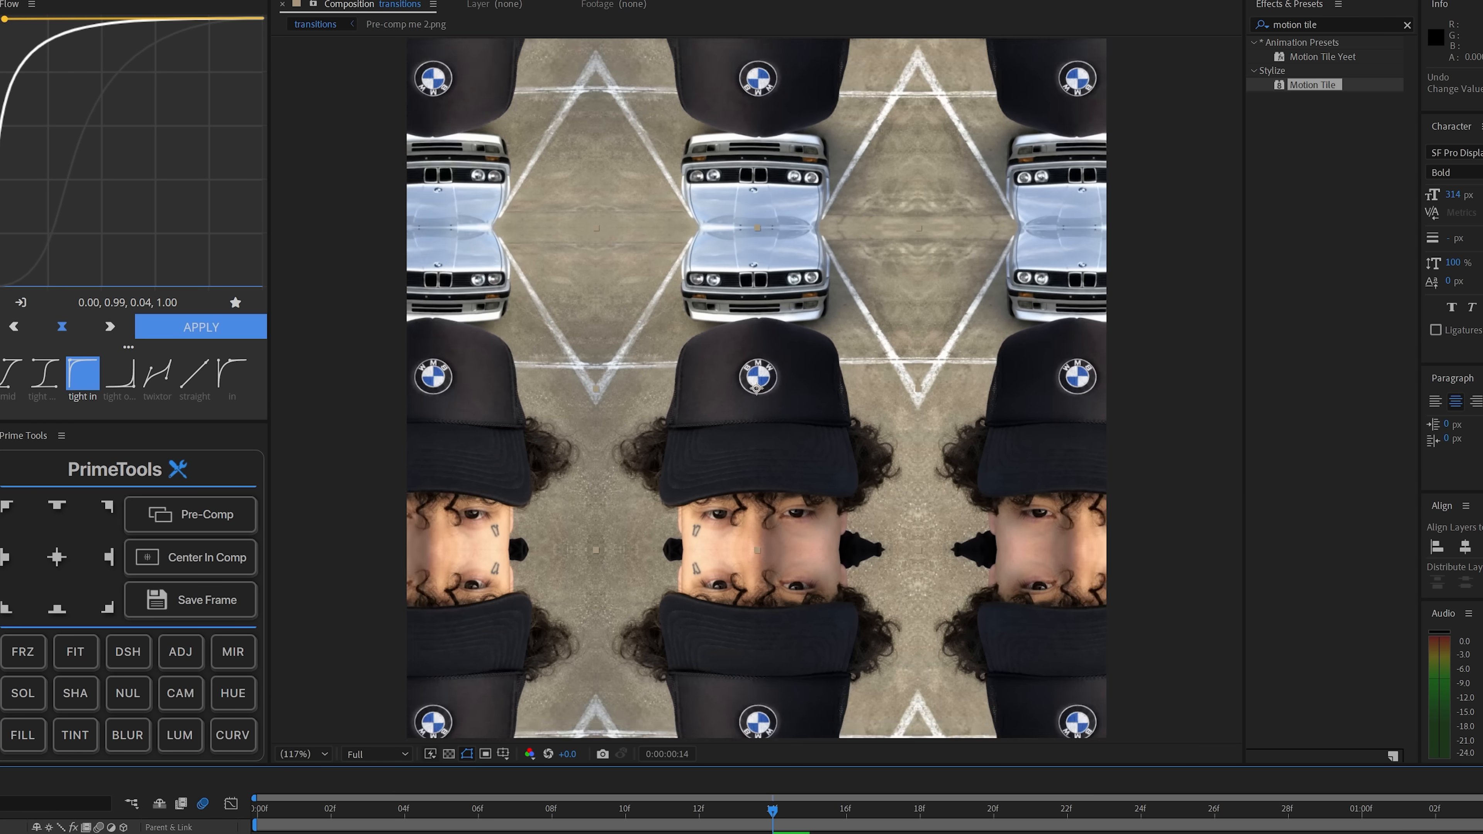
{"action": "left_click_drag", "start_coordinate": [382, 645], "coordinate": [366, 645]}
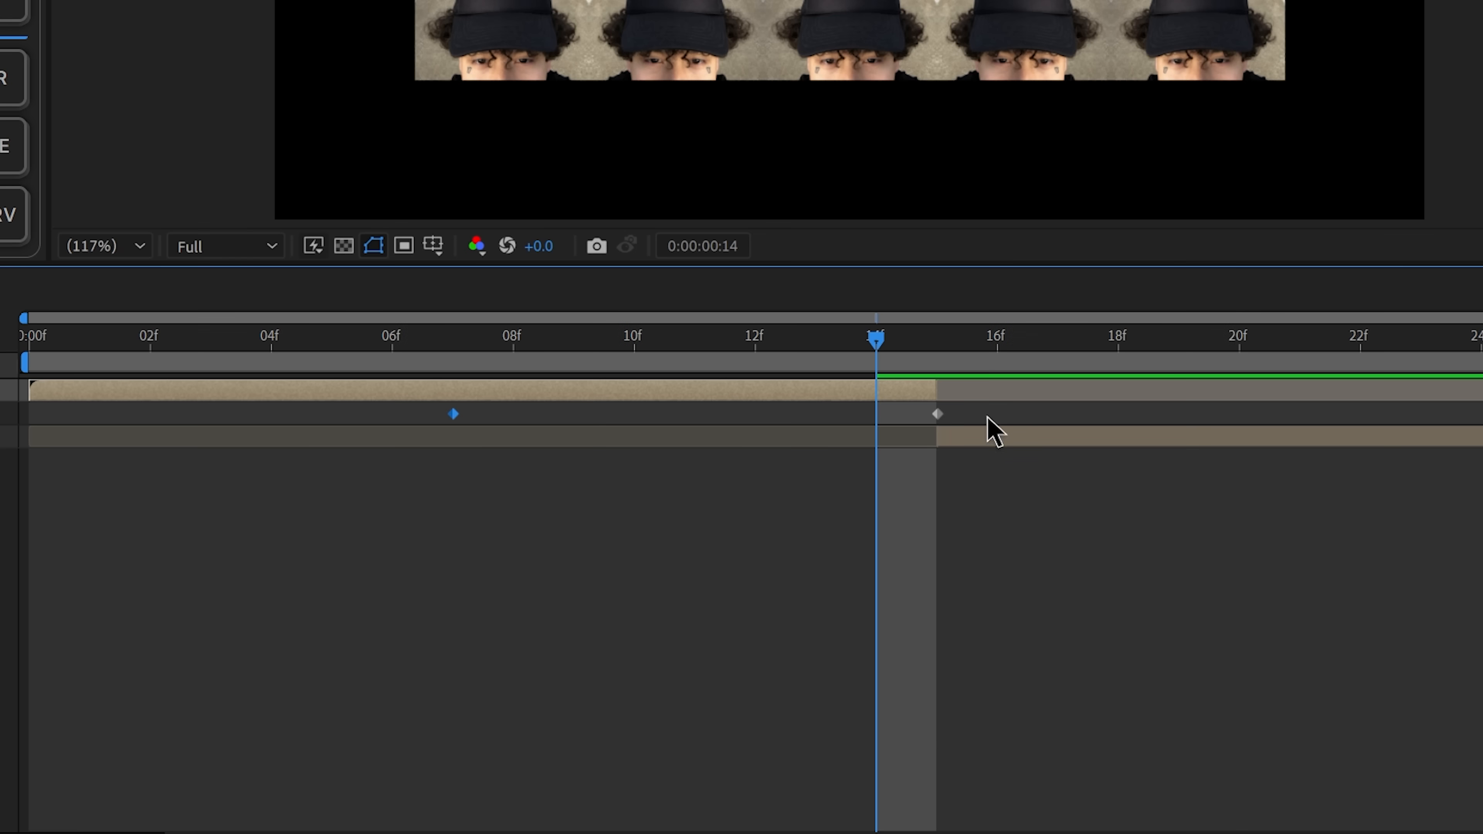
Step: Move the starting scale keyframe of Pre-comp e30wan pfp.png to frame 7 and apply Easy Ease to both scale keyframes
{"action": "left_click_drag", "start_coordinate": [949, 644], "coordinate": [703, 662]}
{"action": "right_click", "coordinate": [723, 644]}
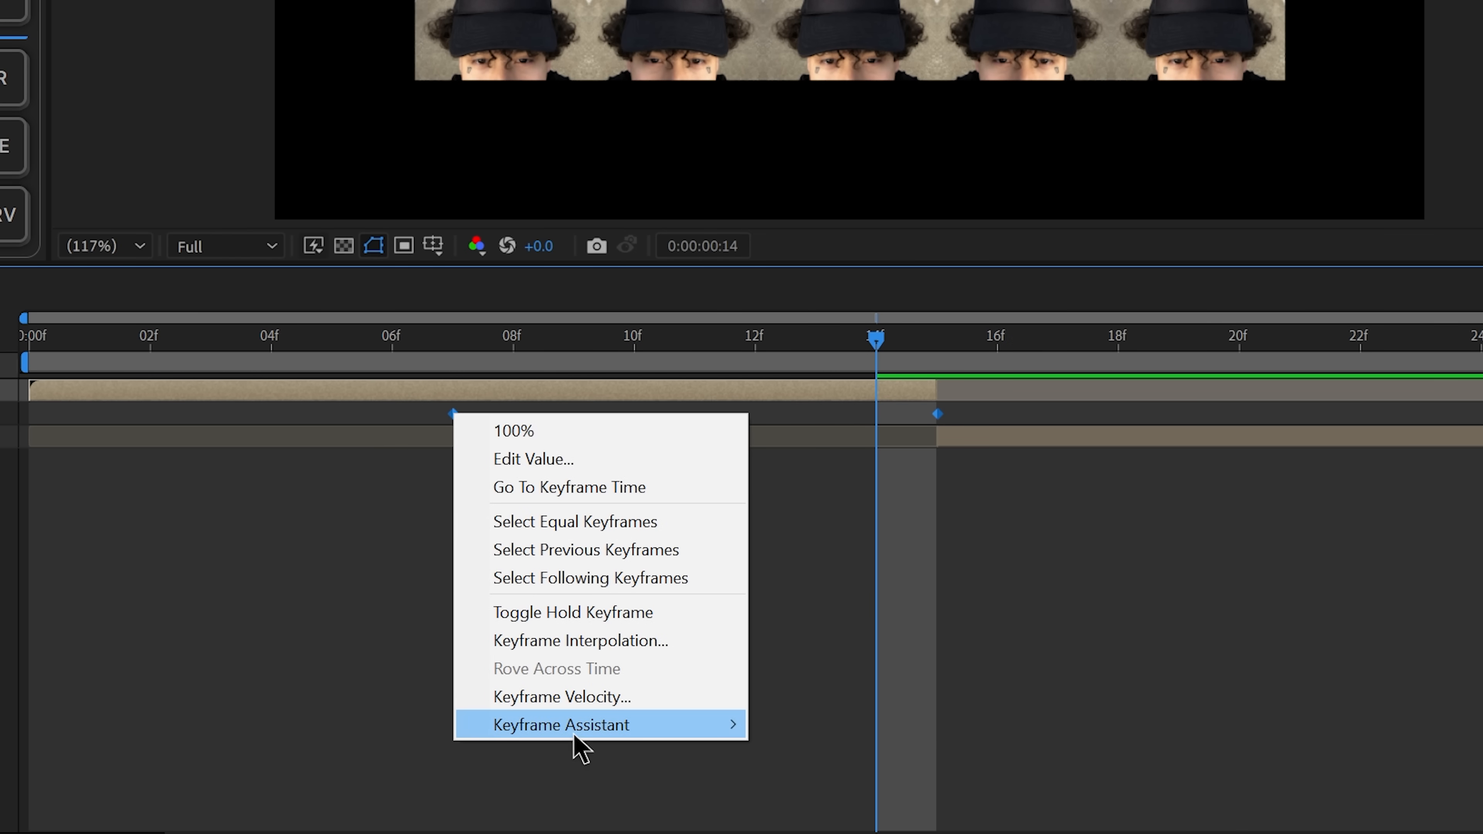
{"action": "mouse_move", "coordinate": [740, 723]}
{"action": "left_click", "coordinate": [864, 560]}
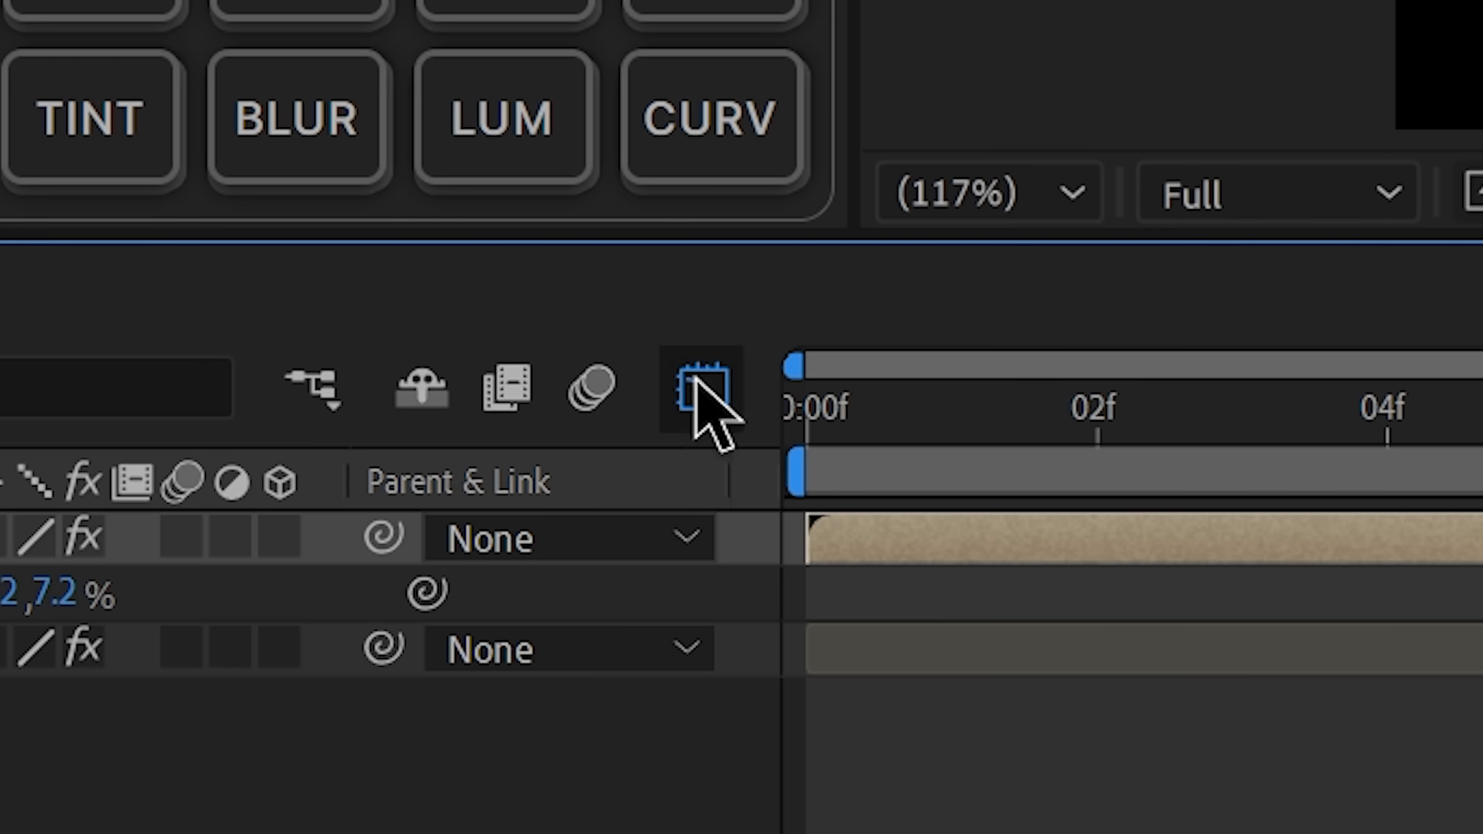
Step: Reshape the scale speed graph so it starts slowly at frame 7 and peaks sharply near frame 15, and preview it
{"action": "left_click", "coordinate": [700, 387]}
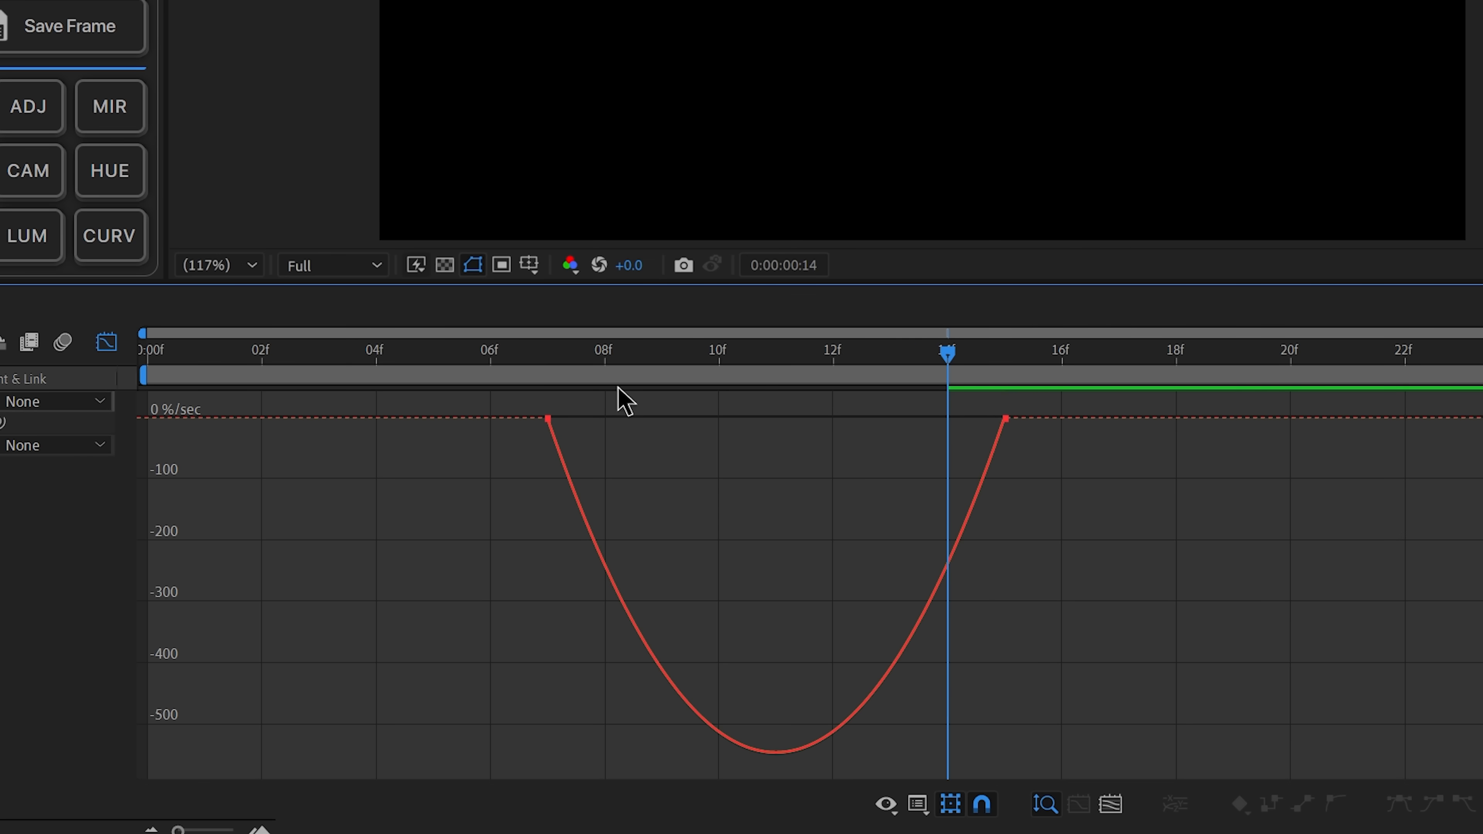
{"action": "left_click_drag", "start_coordinate": [1160, 526], "coordinate": [957, 386]}
{"action": "left_click_drag", "start_coordinate": [621, 421], "coordinate": [929, 421]}
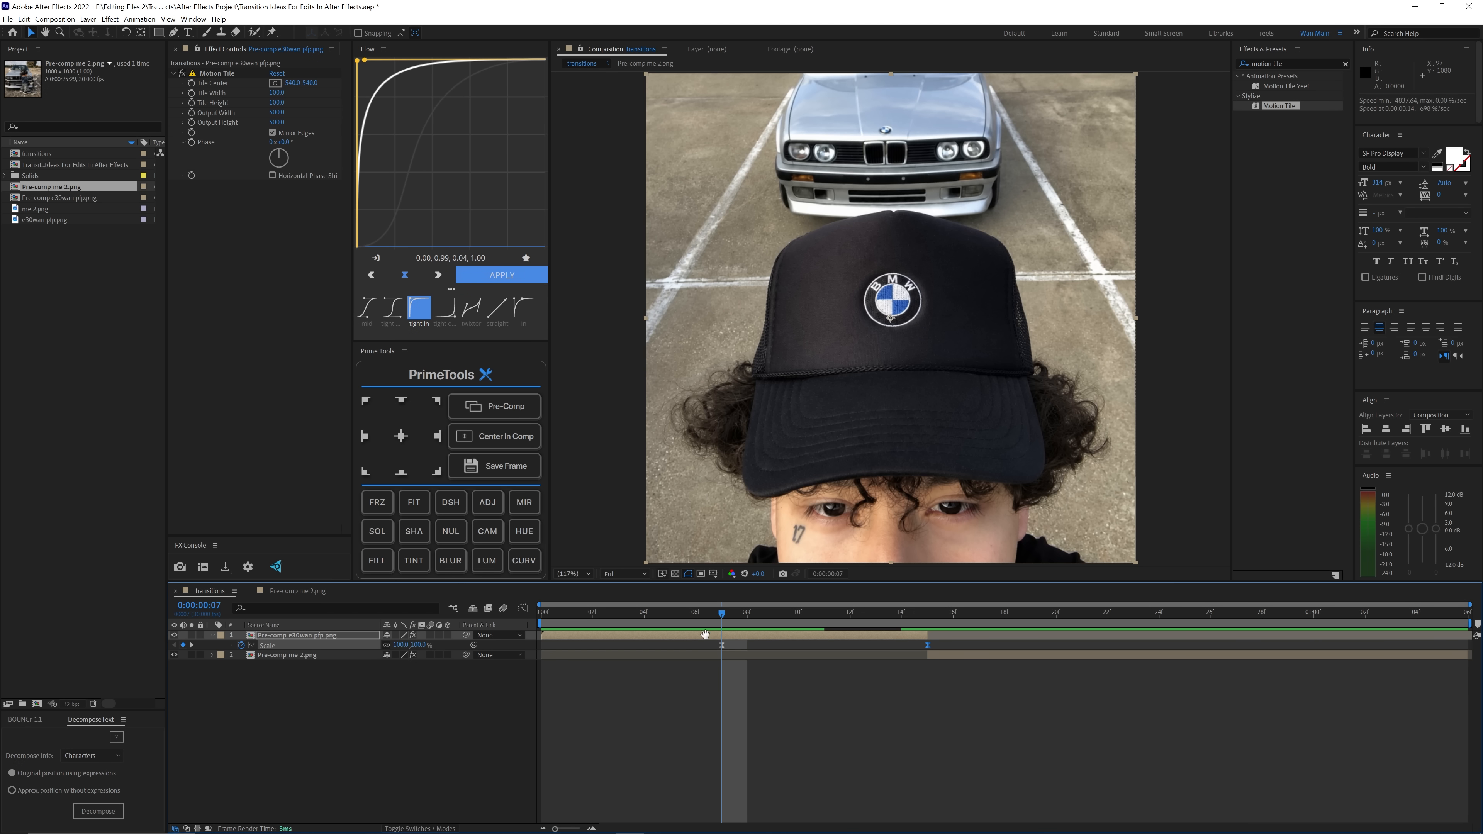
{"action": "key", "text": "space"}
Step: Adjust the scale of Pre-comp me 2.png upward at frame 15 for the incoming half of the transition
{"action": "left_click_drag", "start_coordinate": [728, 615], "coordinate": [928, 644]}
{"action": "left_click", "coordinate": [939, 655]}
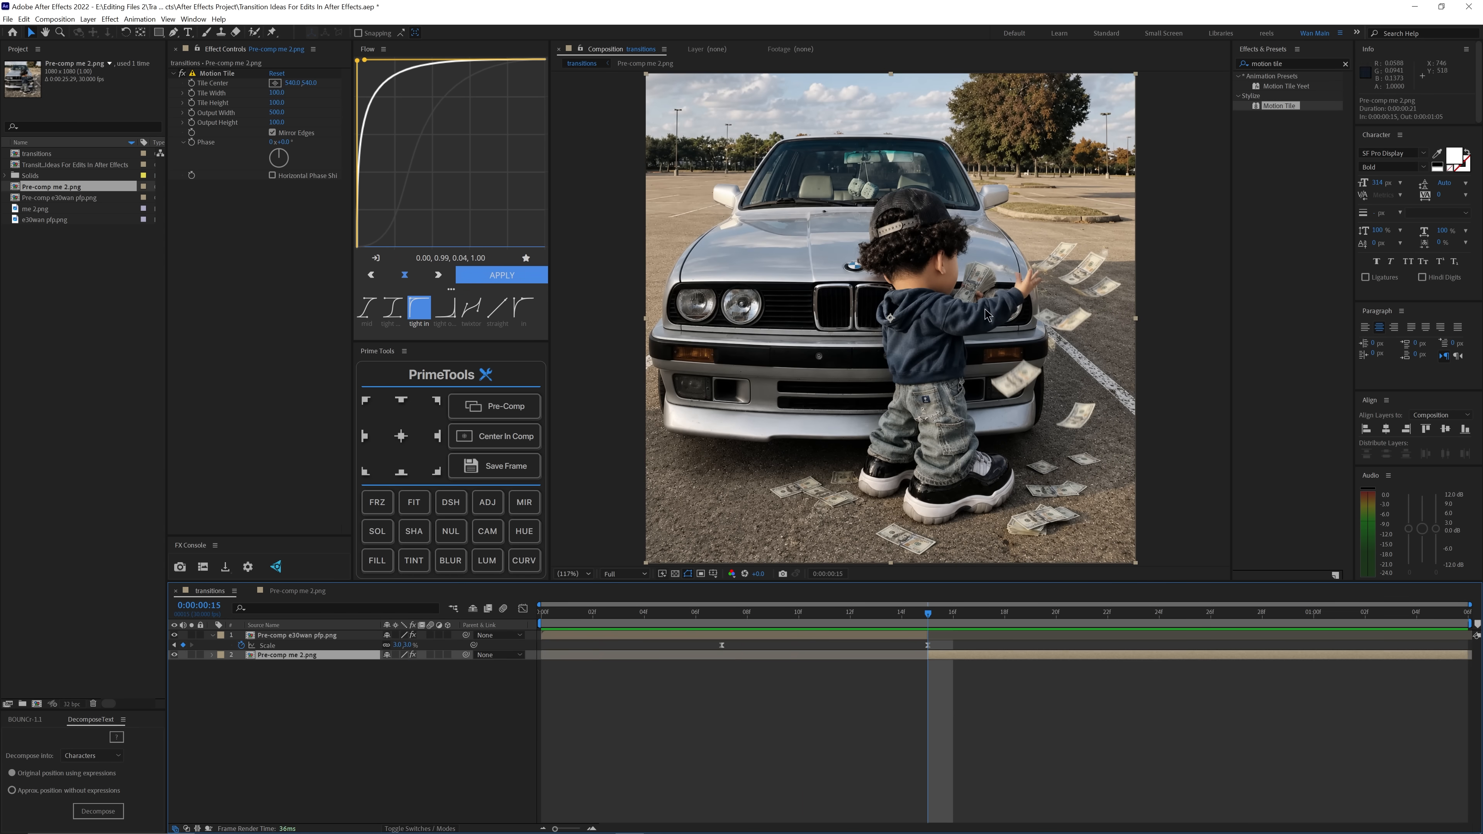
{"action": "left_click_drag", "start_coordinate": [401, 667], "coordinate": [432, 673]}
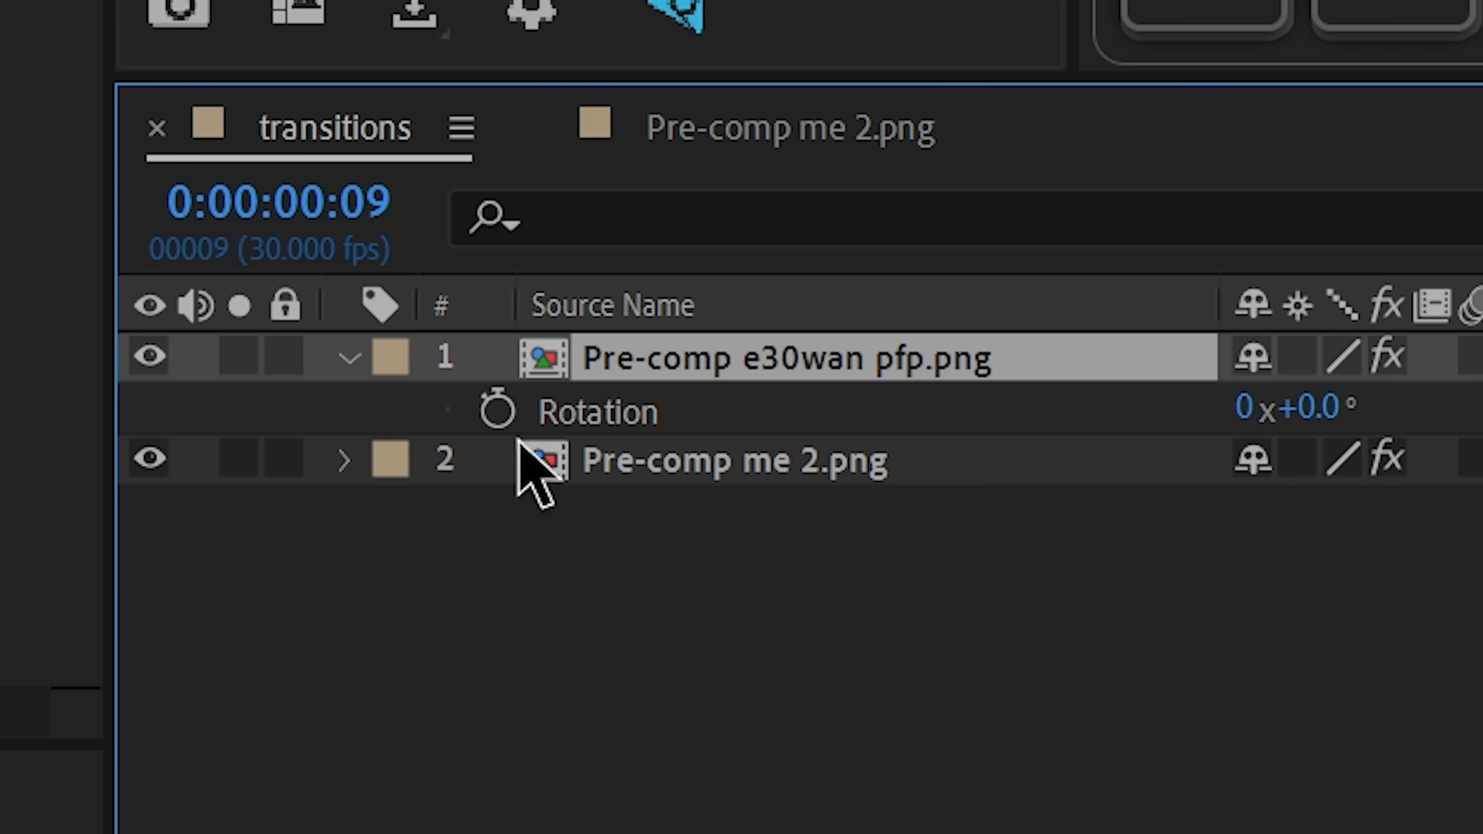
Step: Animate the rotation of Pre-comp e30wan pfp.png from 0° at frame 9 to a new ending angle
{"action": "left_click", "coordinate": [241, 645]}
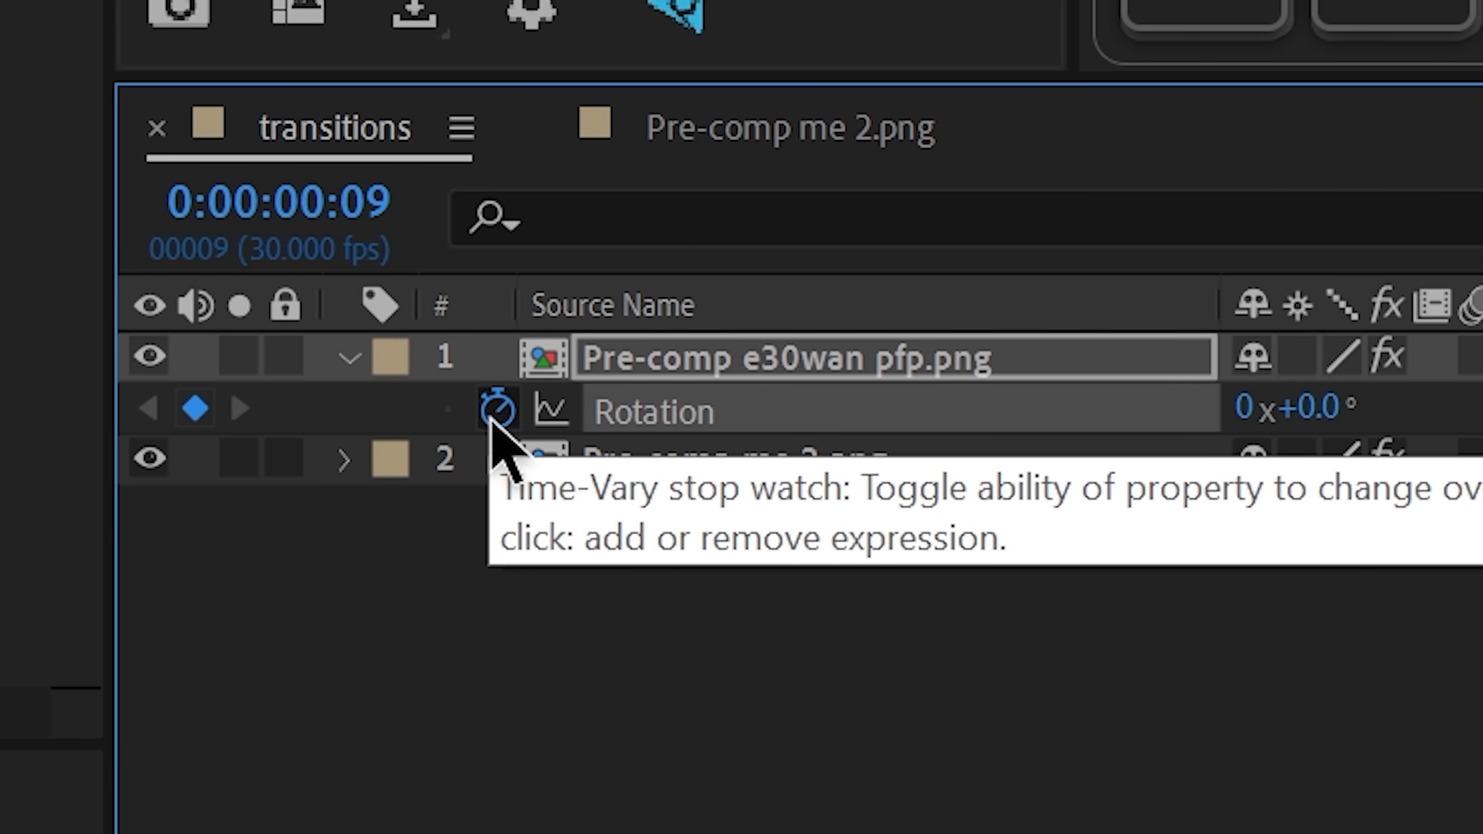
{"action": "left_click", "coordinate": [909, 624]}
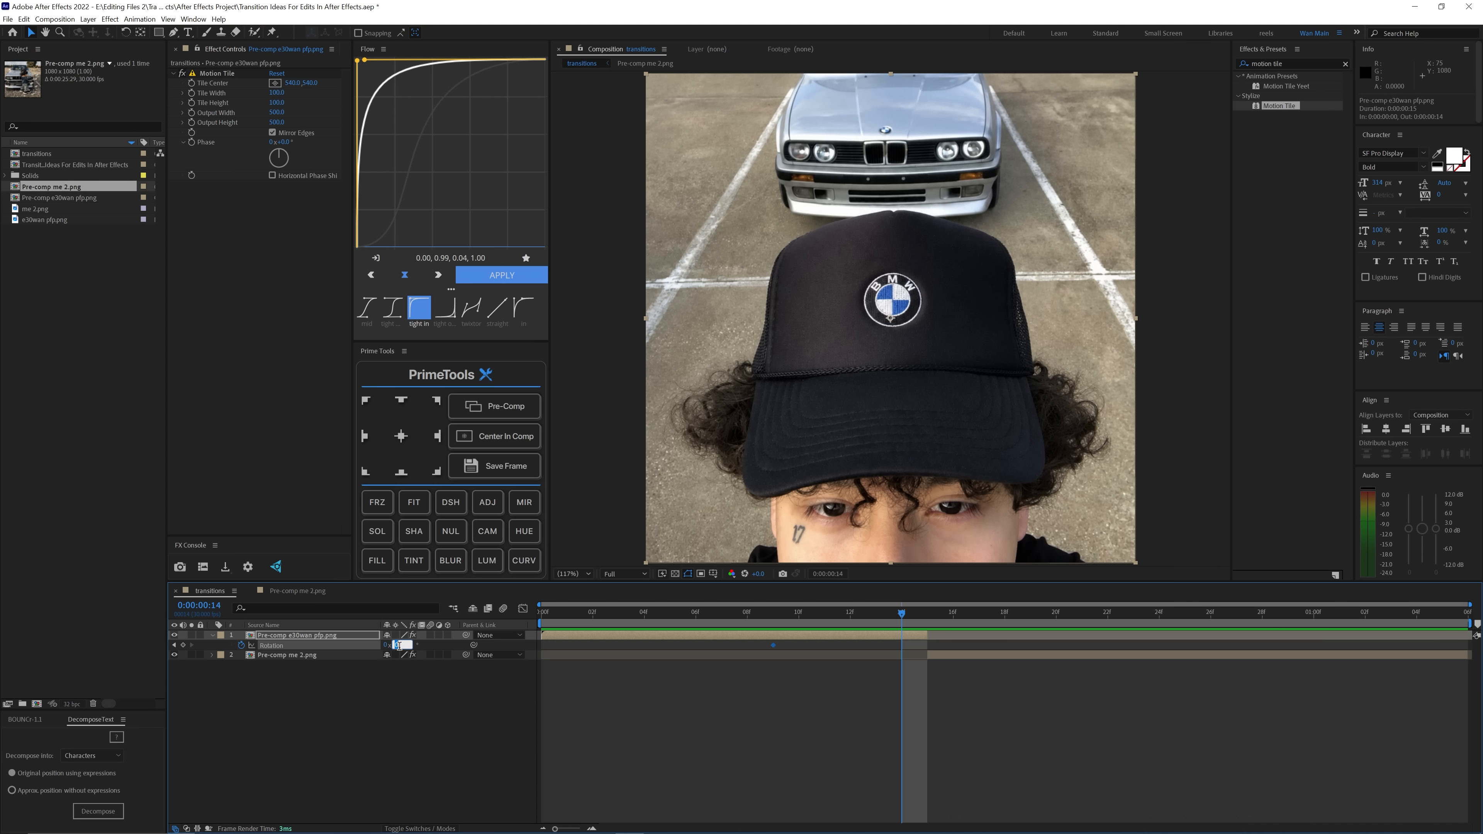
{"action": "type", "text": "180"}
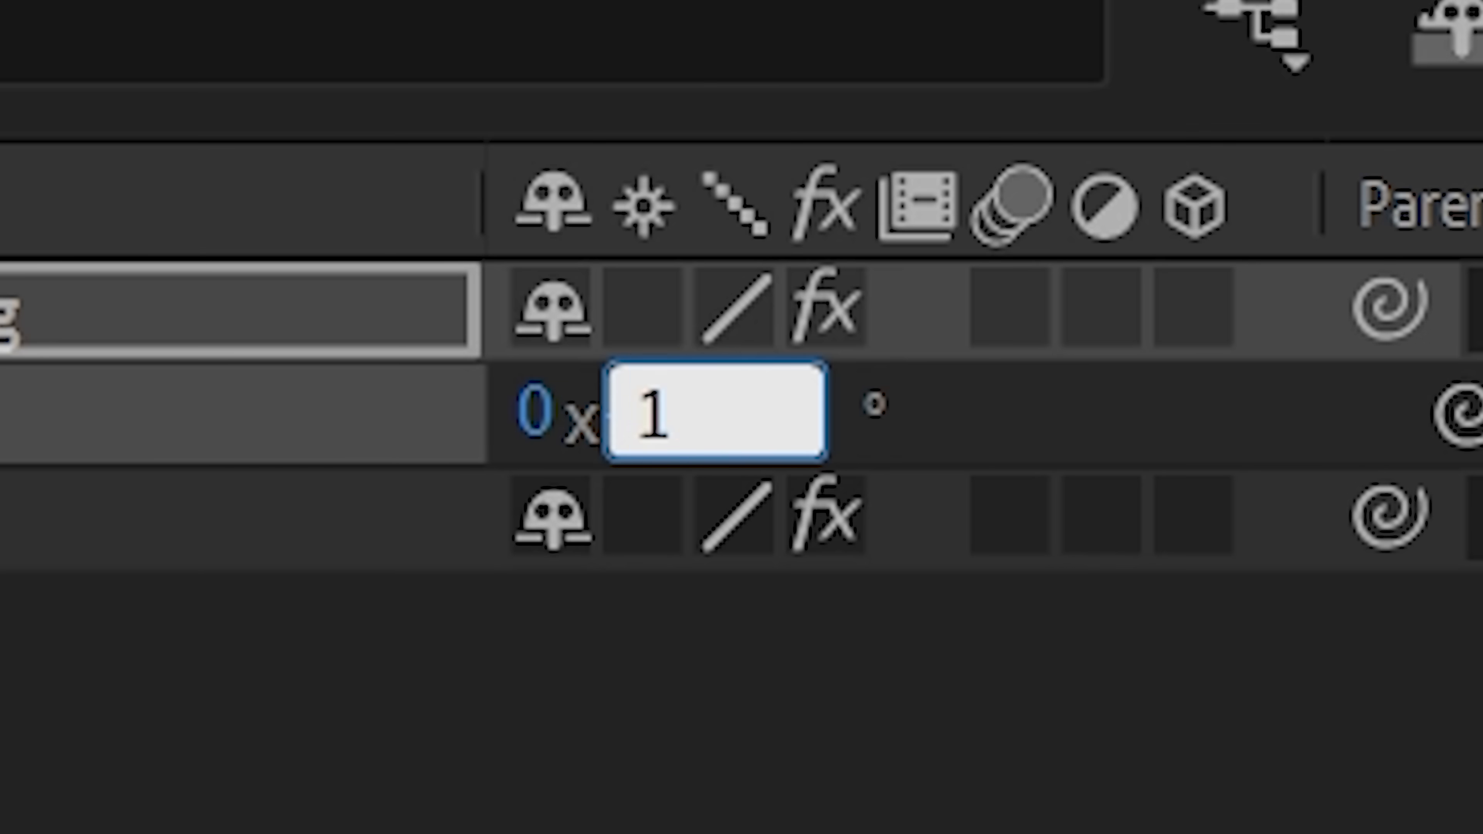
{"action": "key", "text": "Return"}
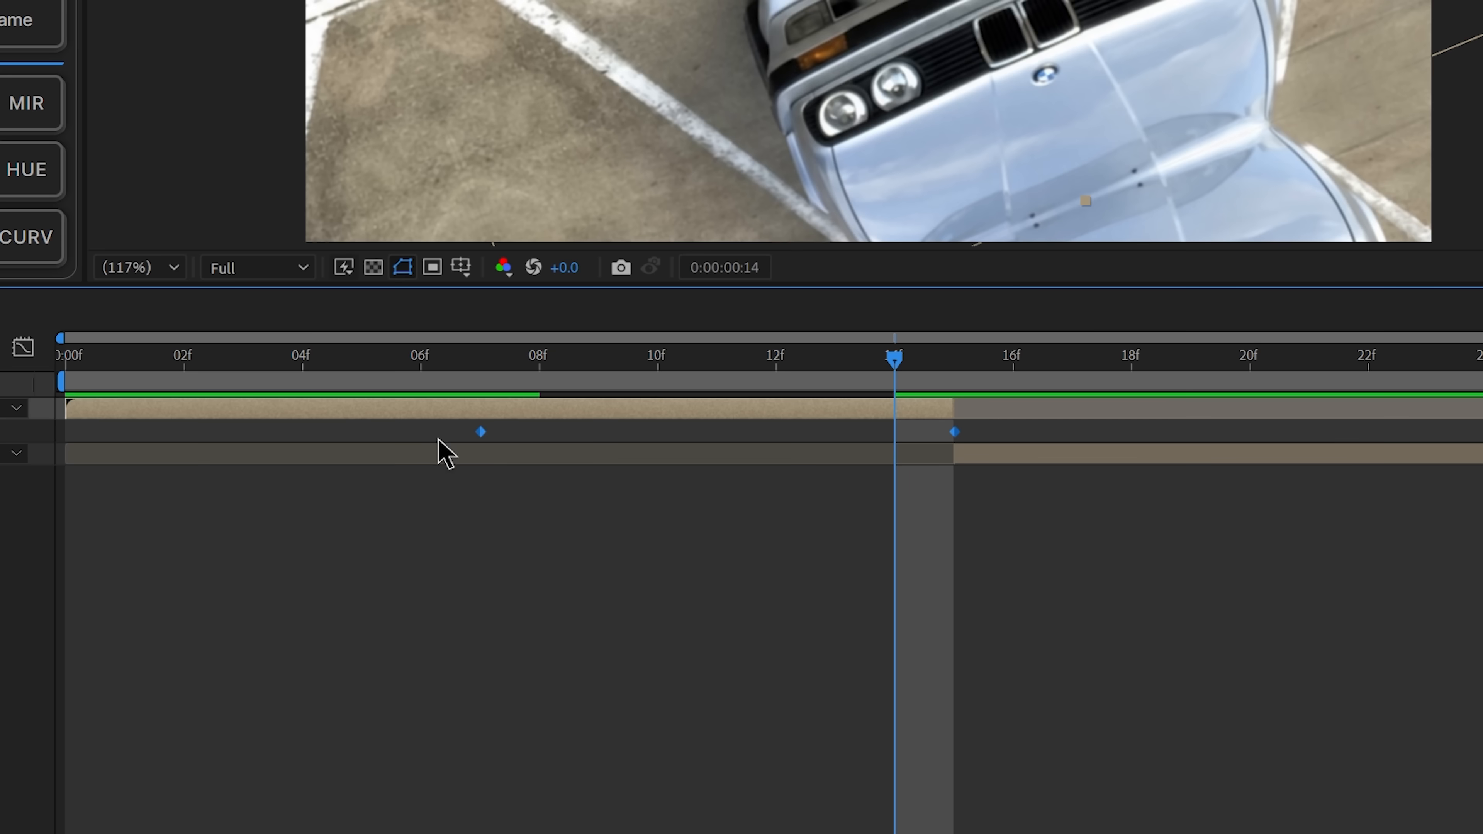
Step: Apply Easy Ease to both rotation keyframes, with the first at frame 7, and open their graph for editing
{"action": "right_click", "coordinate": [730, 544]}
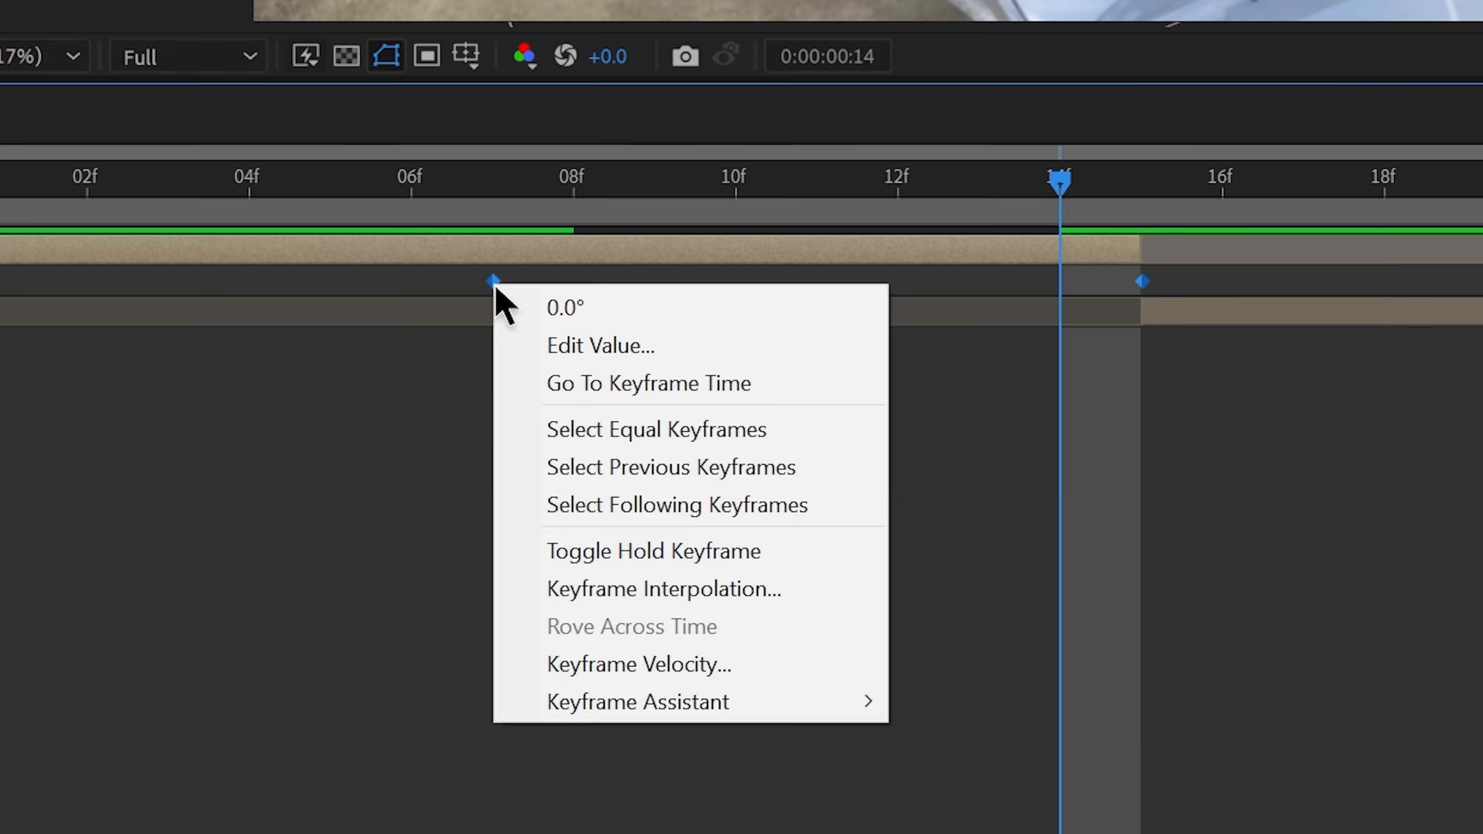
{"action": "mouse_move", "coordinate": [770, 621]}
{"action": "left_click", "coordinate": [700, 380]}
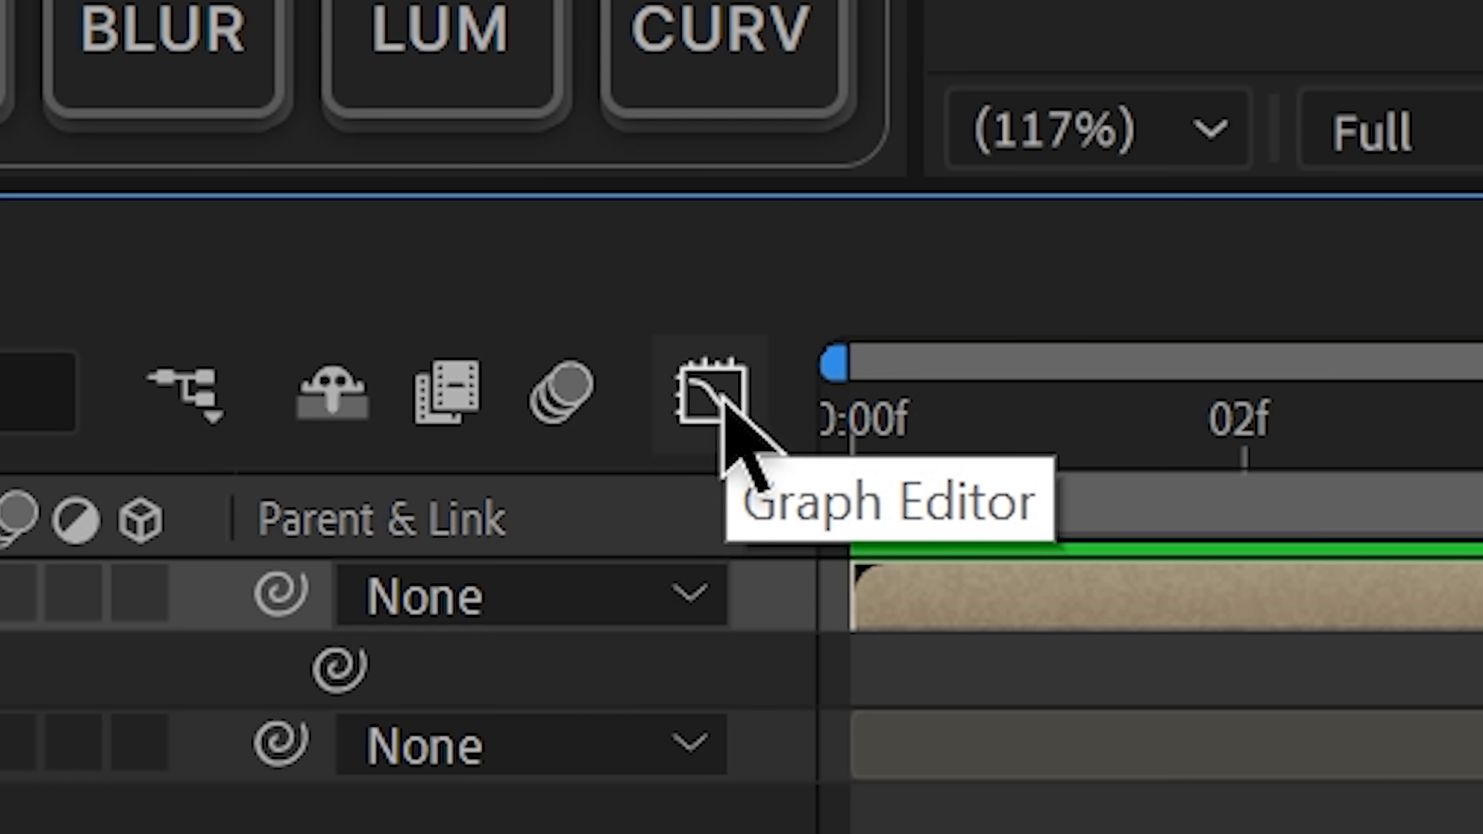
{"action": "left_click", "coordinate": [728, 413]}
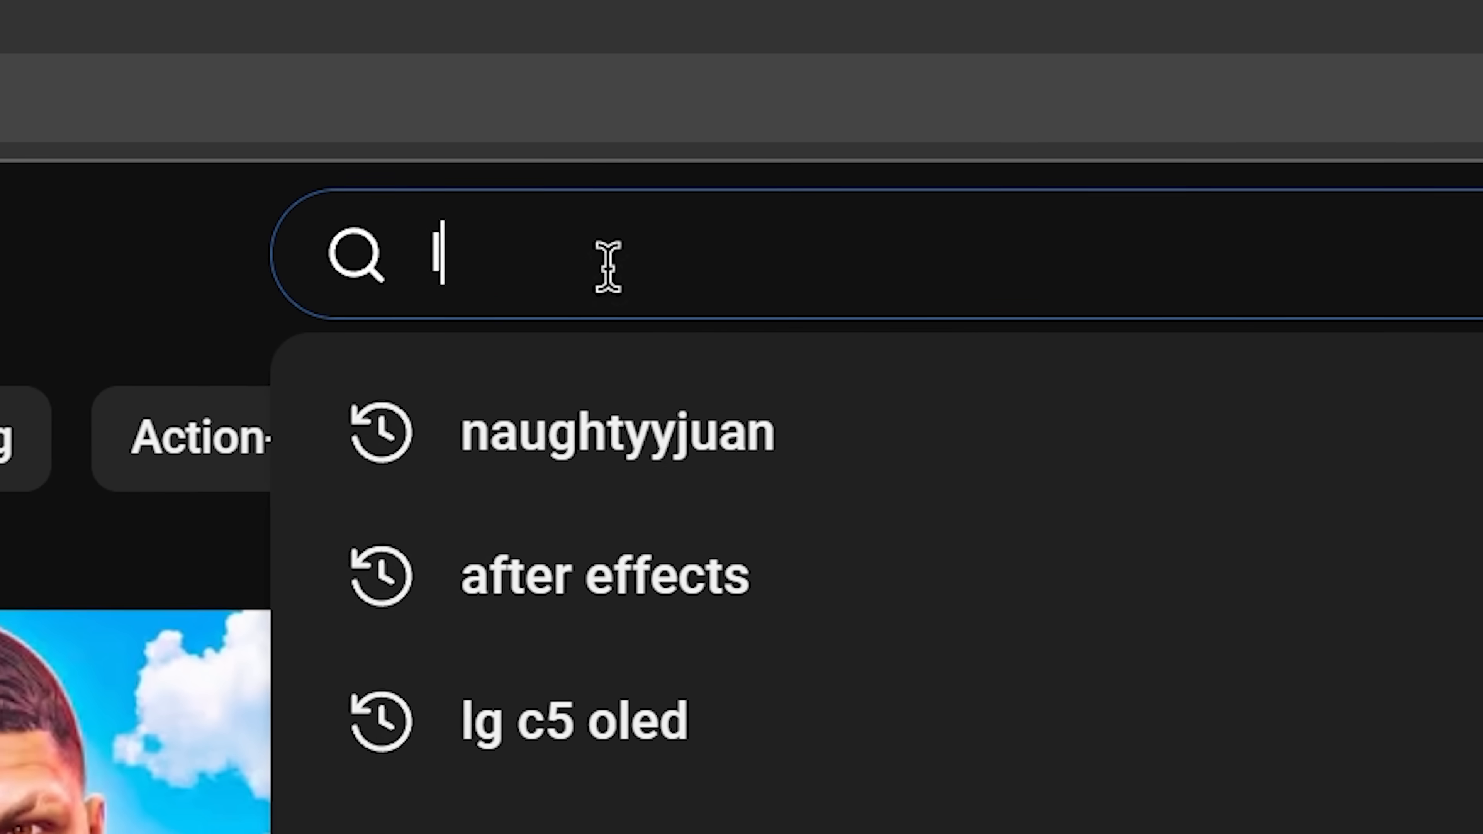
Step: Switch to YouTube, search for "light leaks overlay", and open the Light Leak Overlay video
{"action": "type", "text": "light leak"}
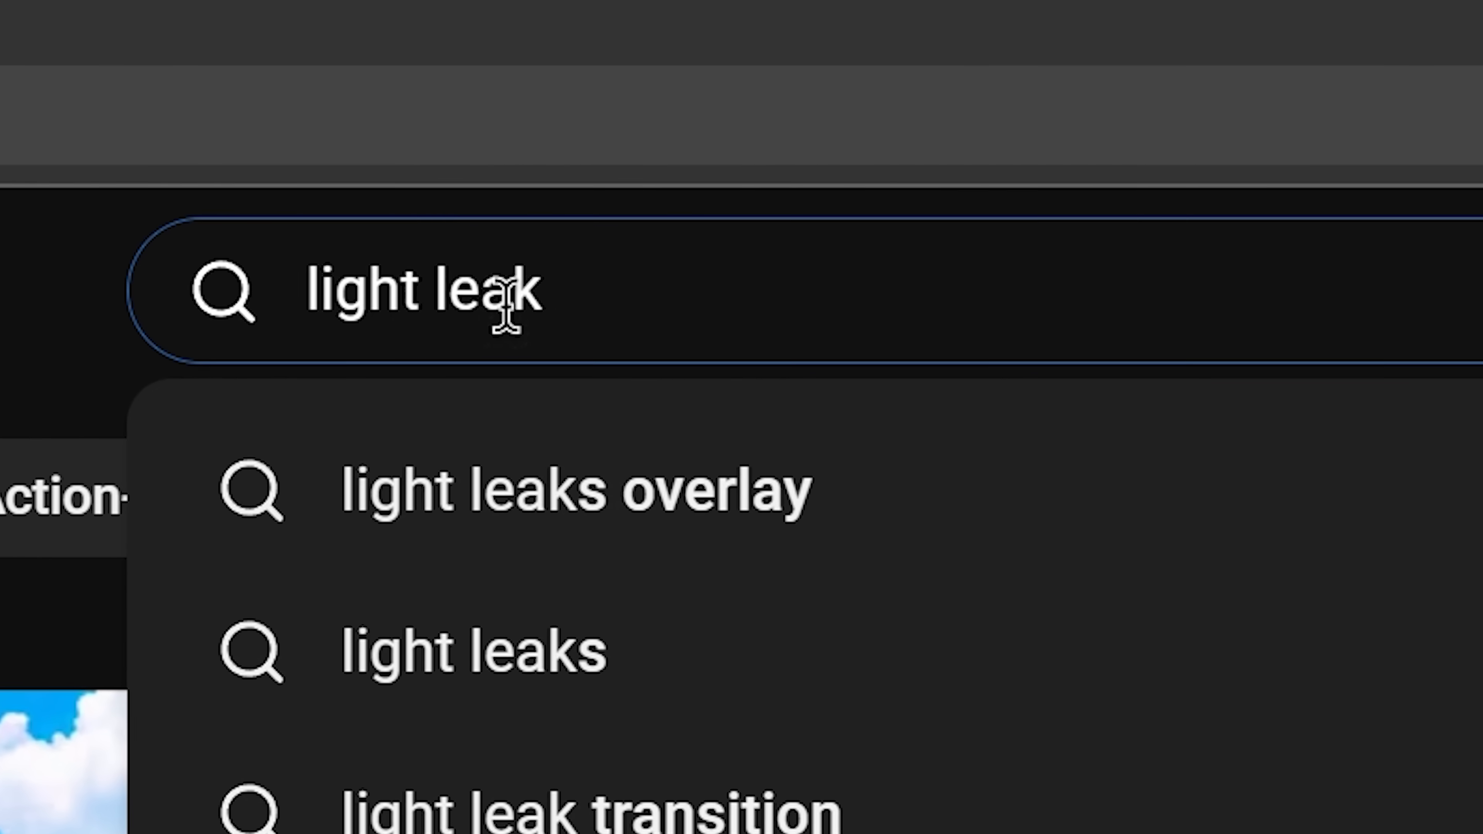
{"action": "left_click", "coordinate": [730, 467]}
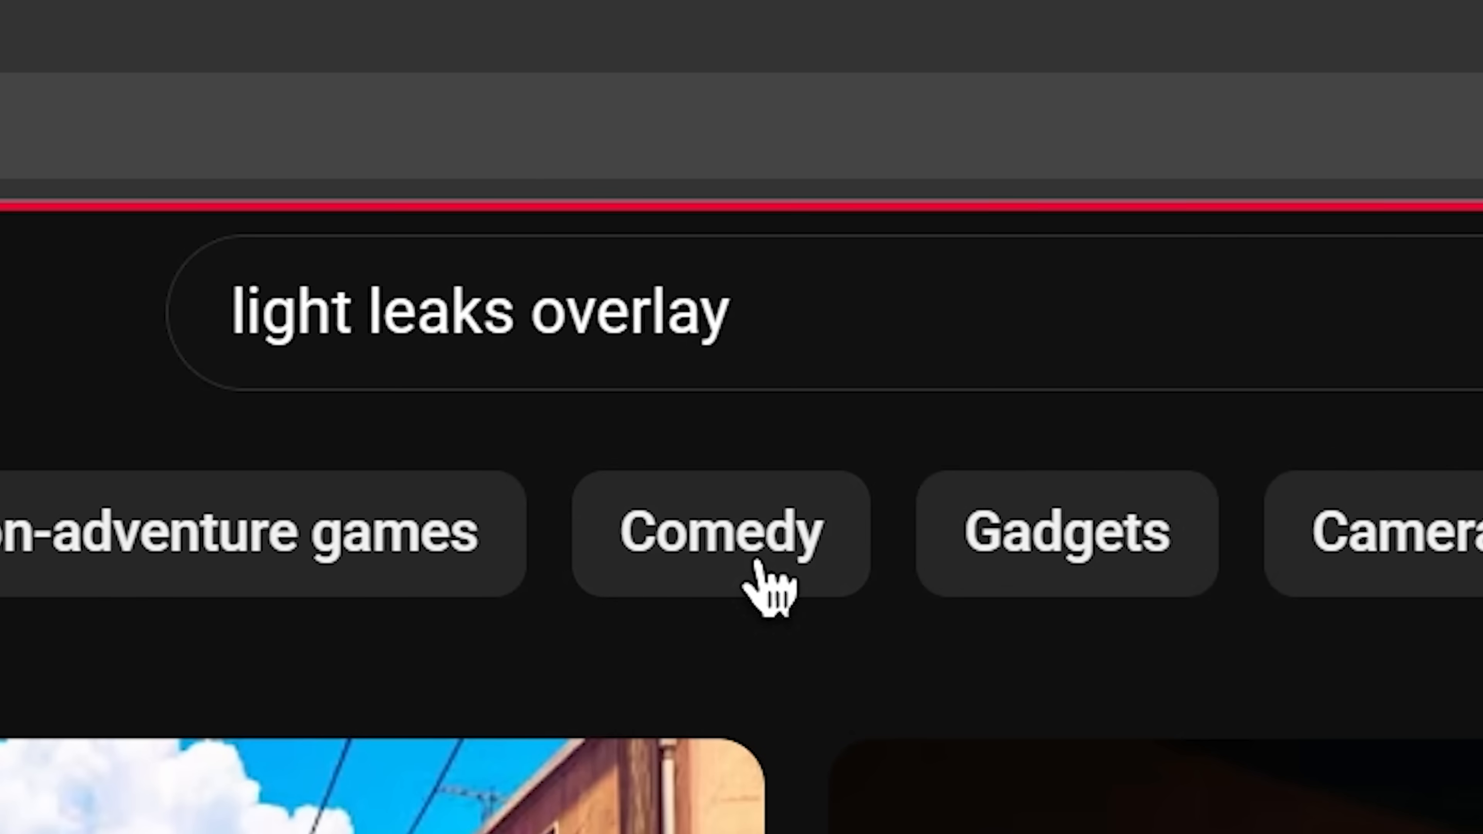
{"action": "scroll", "coordinate": [79, 460], "scroll_direction": "down", "scroll_amount": 15}
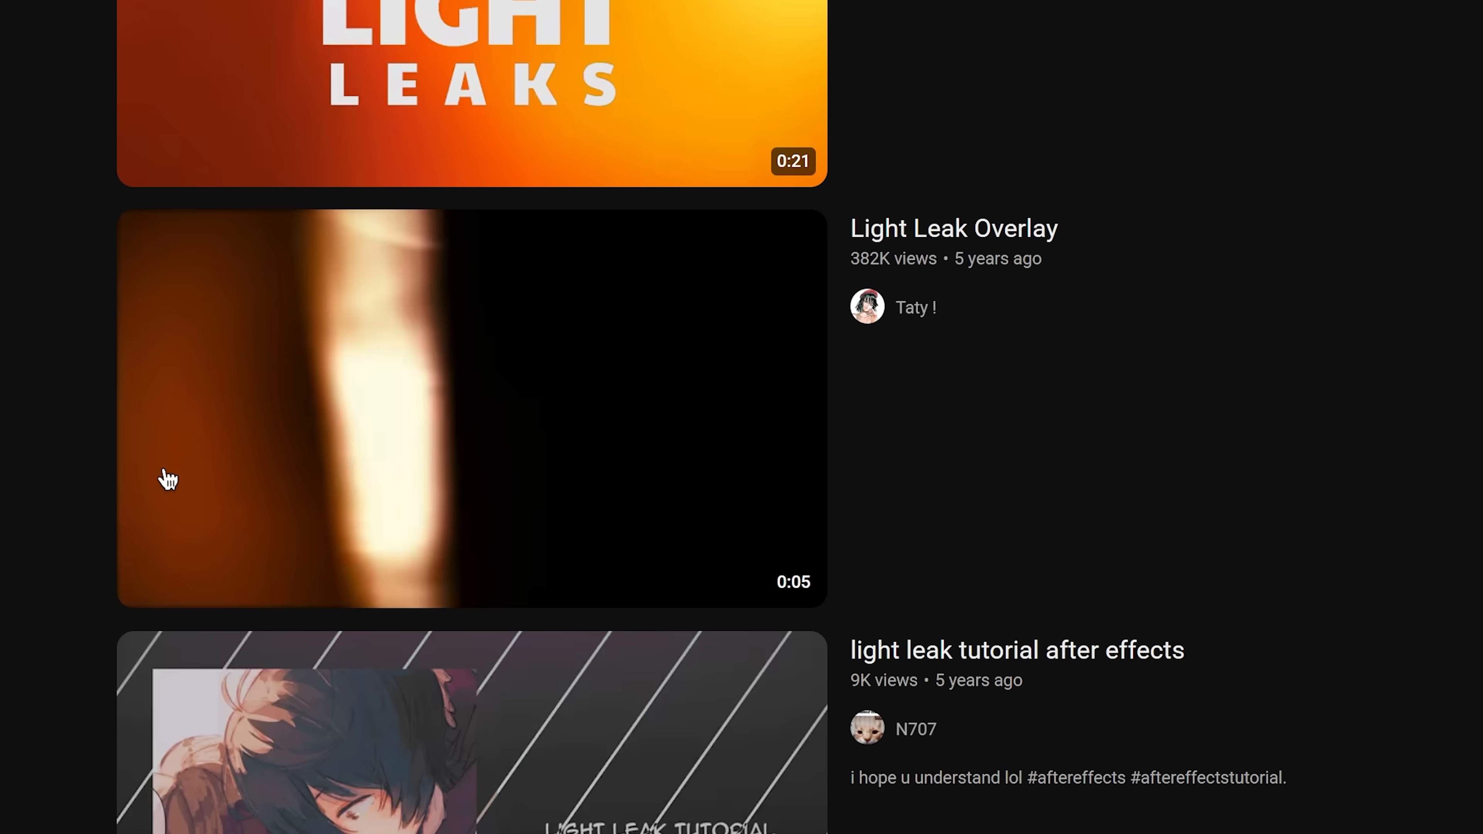
{"action": "left_click", "coordinate": [168, 478]}
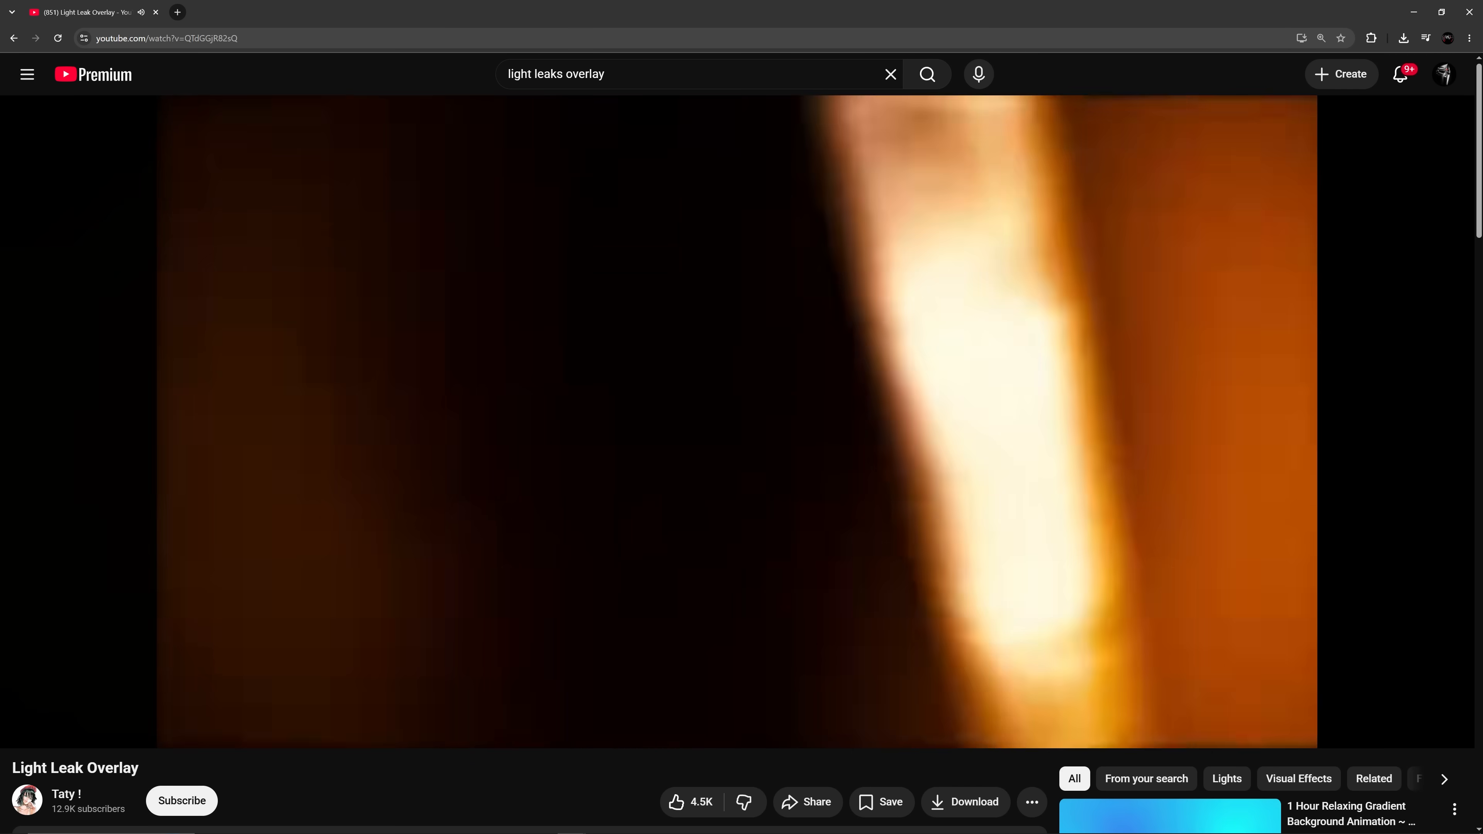
Step: Watch the Light Leak Overlay video, browse the other overlays, and view a vertical one
{"action": "left_click", "coordinate": [484, 388]}
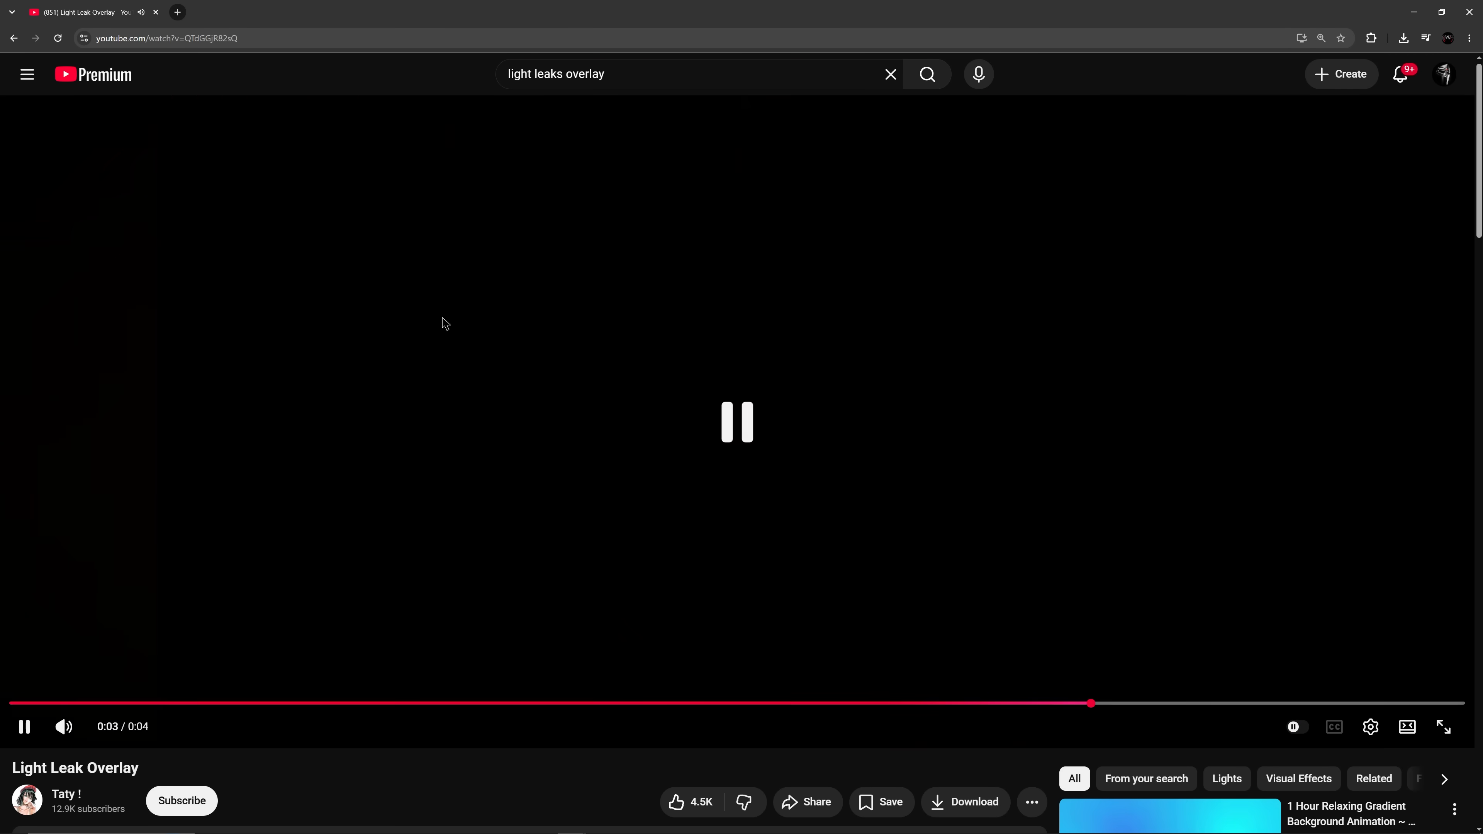
{"action": "left_click", "coordinate": [465, 275]}
{"action": "scroll", "coordinate": [159, 584], "scroll_direction": "up", "scroll_amount": 3}
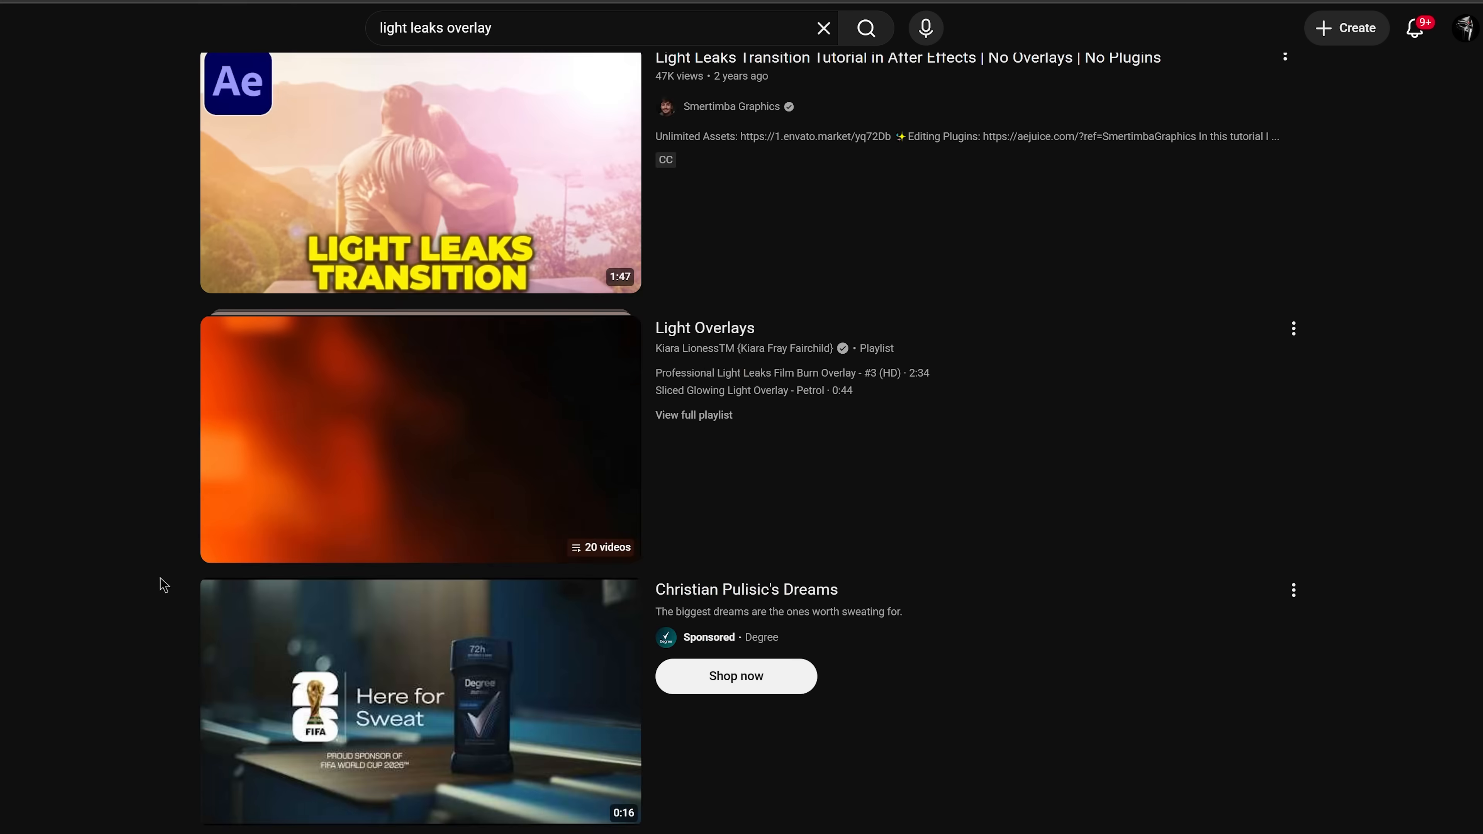
{"action": "scroll", "coordinate": [159, 584], "scroll_direction": "down", "scroll_amount": 3}
{"action": "scroll", "coordinate": [160, 584], "scroll_direction": "up", "scroll_amount": 3}
{"action": "scroll", "coordinate": [160, 584], "scroll_direction": "down", "scroll_amount": 4}
{"action": "scroll", "coordinate": [160, 585], "scroll_direction": "up", "scroll_amount": 3}
{"action": "left_click", "coordinate": [565, 311]}
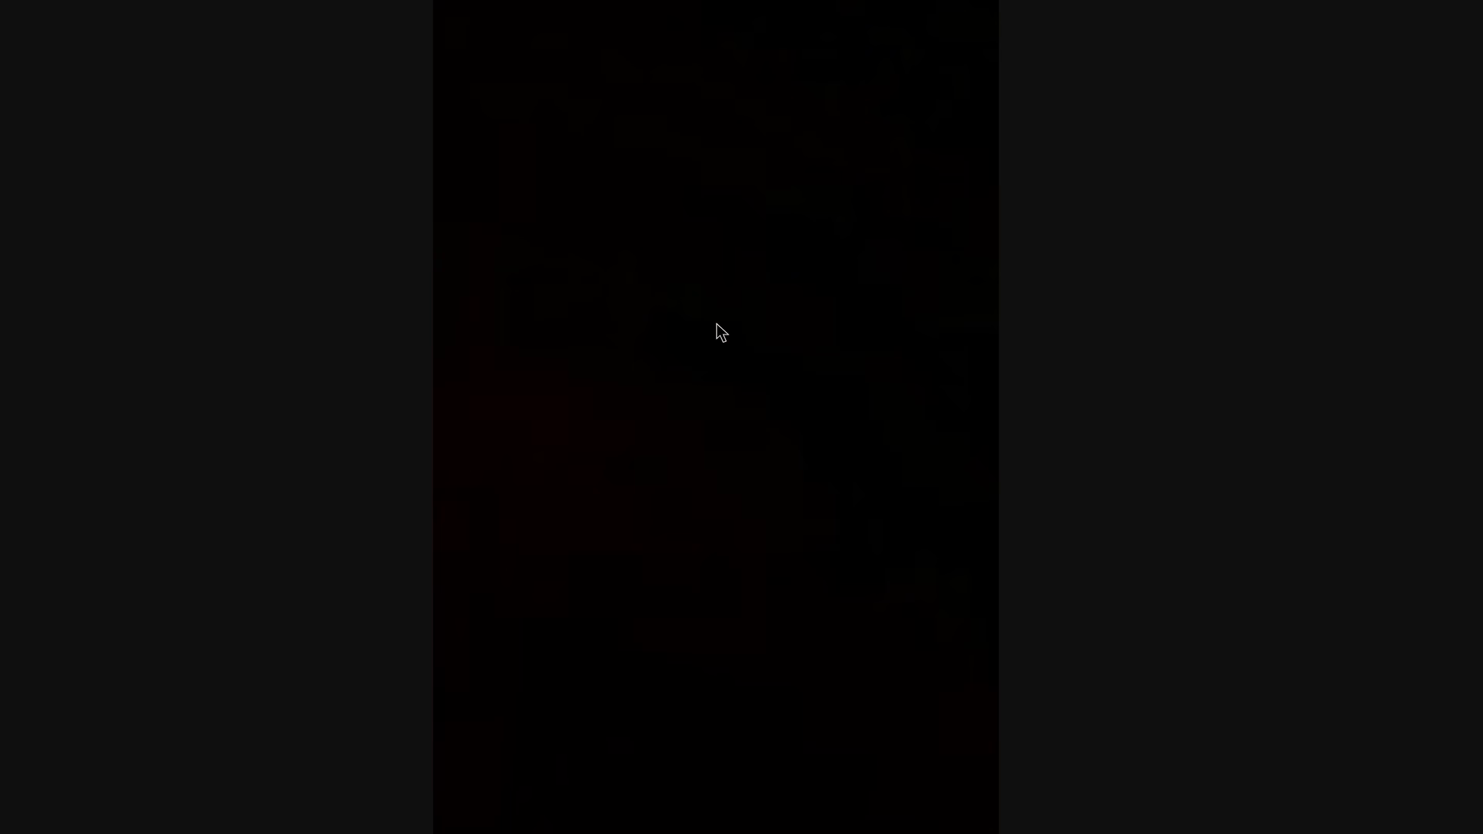
{"action": "left_click", "coordinate": [716, 403]}
Step: Trim the start of the vertical film burn clip to frame 9 and scale it up to cover the whole frame
{"action": "left_click_drag", "start_coordinate": [175, 645], "coordinate": [175, 669]}
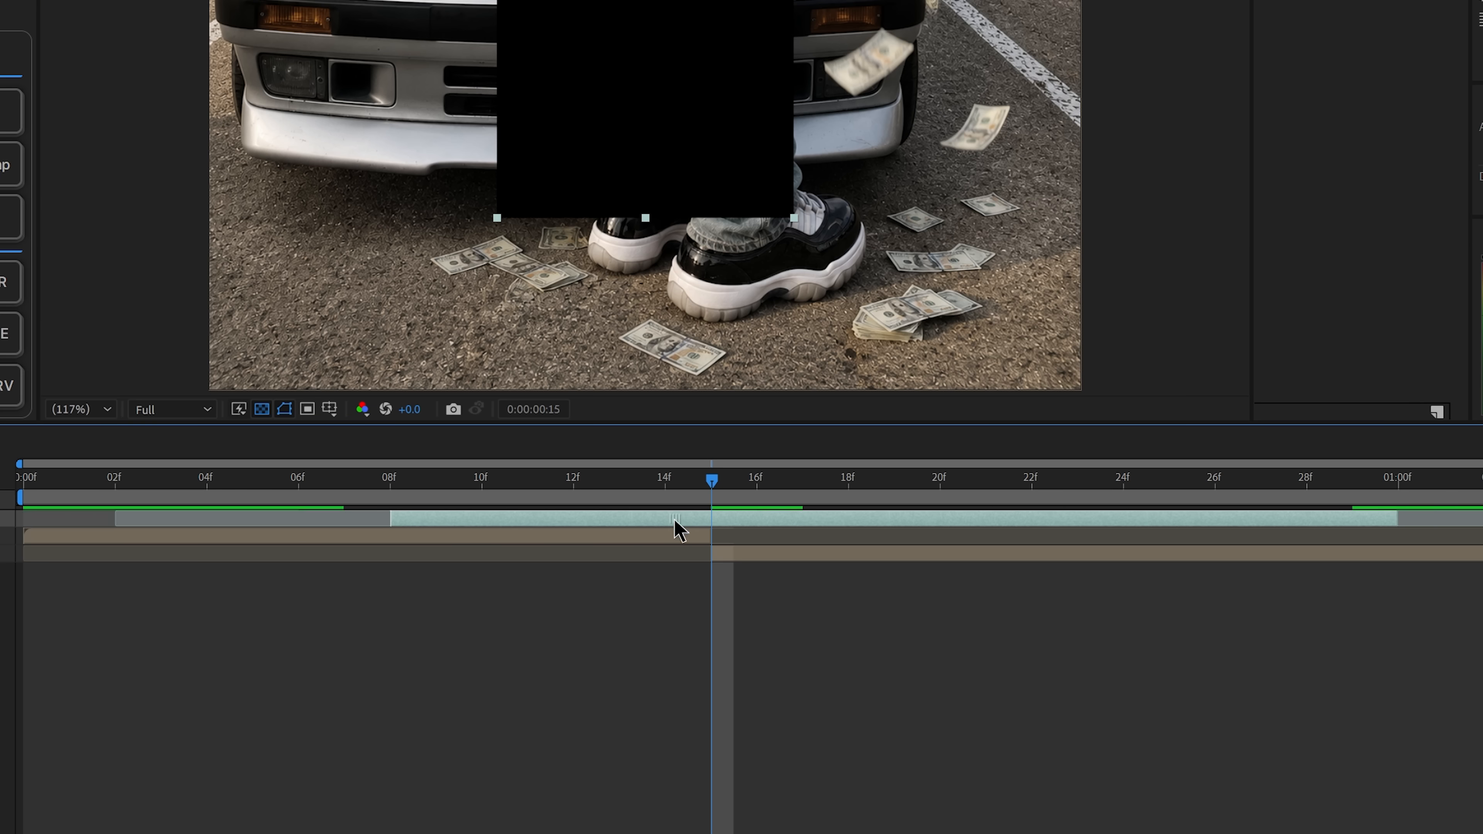
{"action": "left_click_drag", "start_coordinate": [677, 529], "coordinate": [754, 546]}
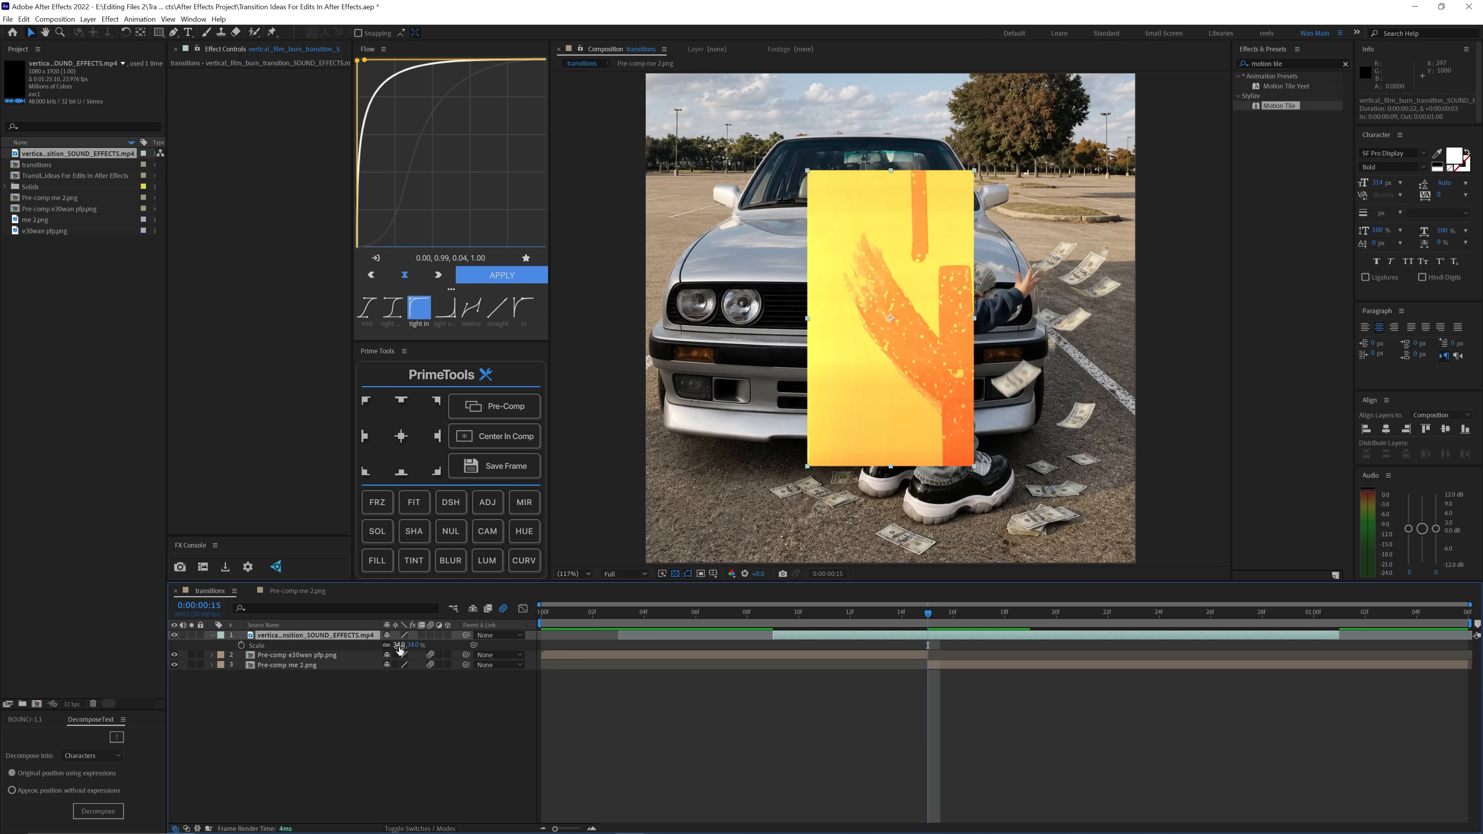
{"action": "left_click_drag", "start_coordinate": [399, 645], "coordinate": [439, 650]}
{"action": "key", "text": "s"}
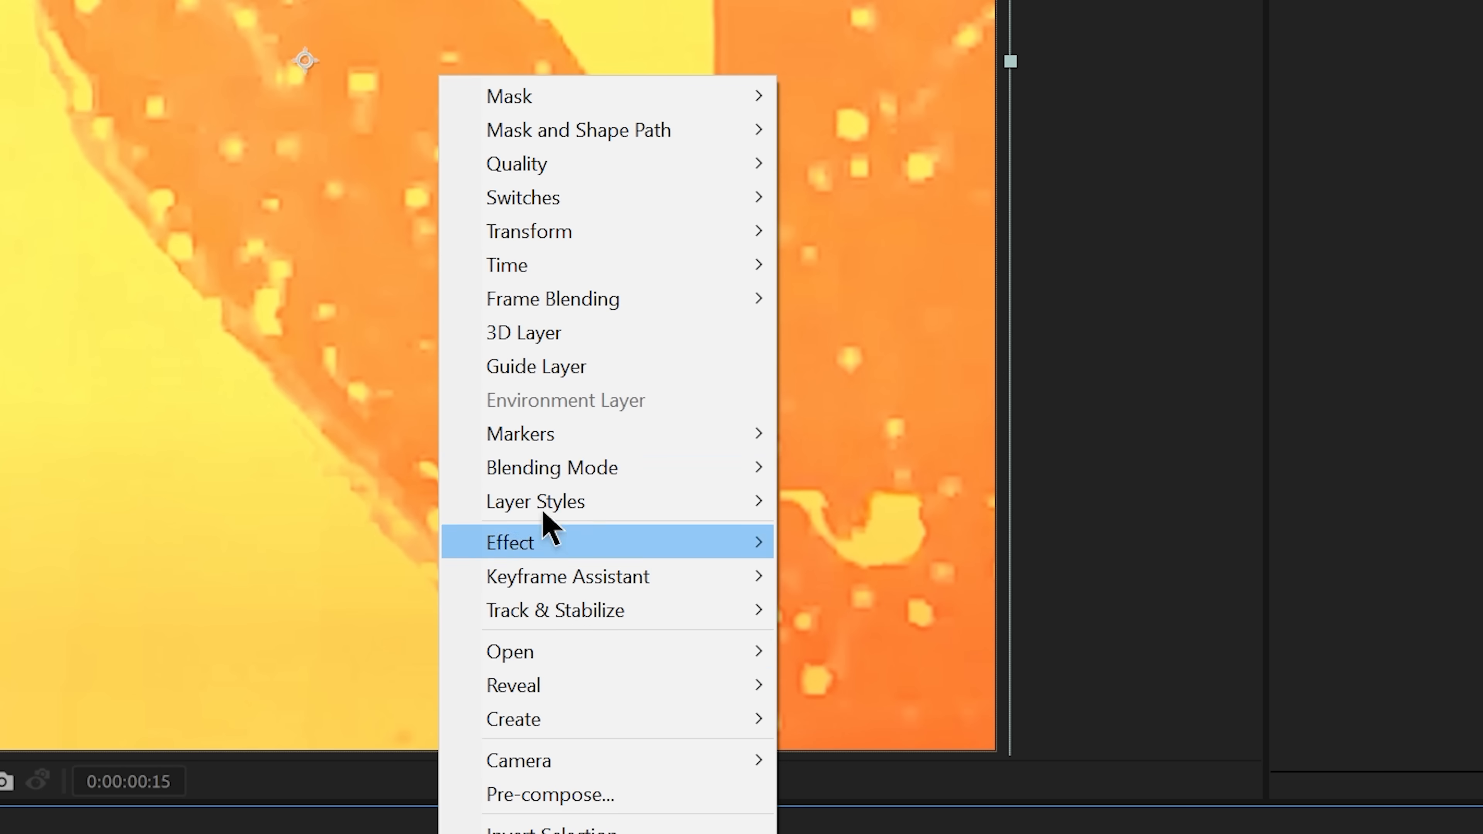
Step: Set the film burn clip's blending mode to Screen and preview the transition
{"action": "mouse_move", "coordinate": [976, 462]}
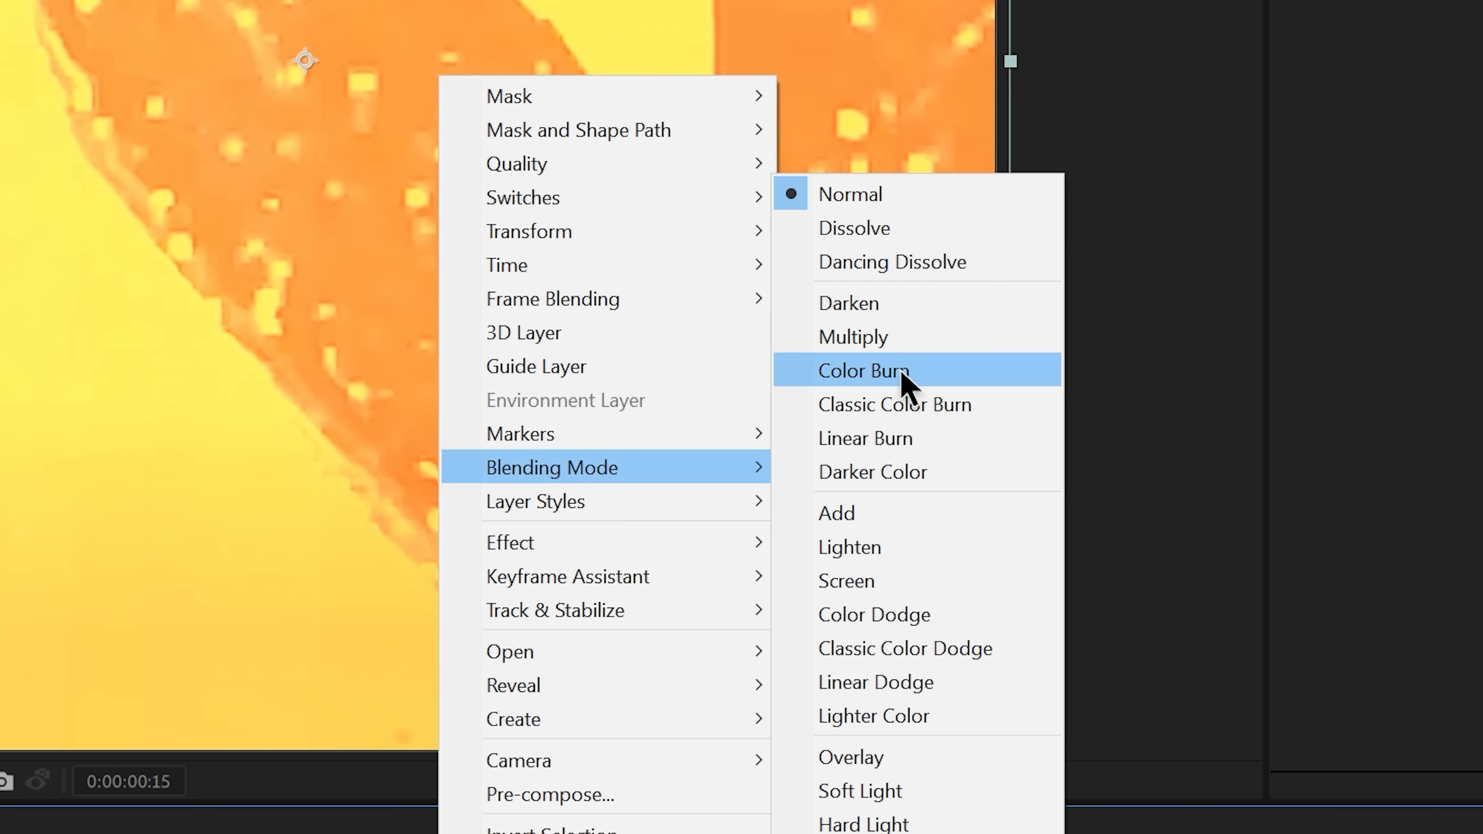
{"action": "left_click", "coordinate": [887, 584]}
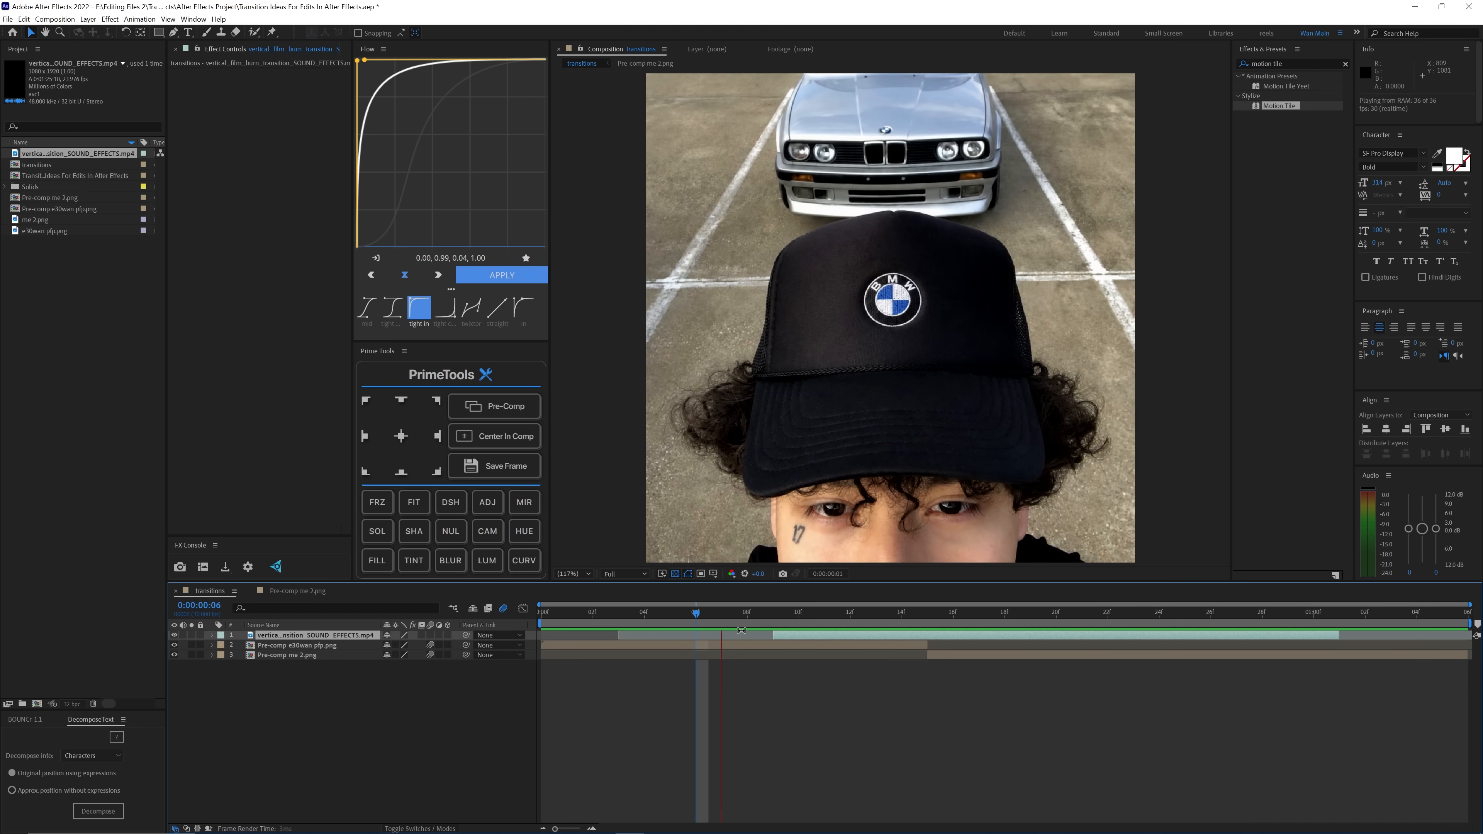
{"action": "key", "text": "space"}
Step: Change the film burn clip's blending mode to Lighten and trim the clip's end to frame 18
{"action": "left_click_drag", "start_coordinate": [732, 615], "coordinate": [772, 639]}
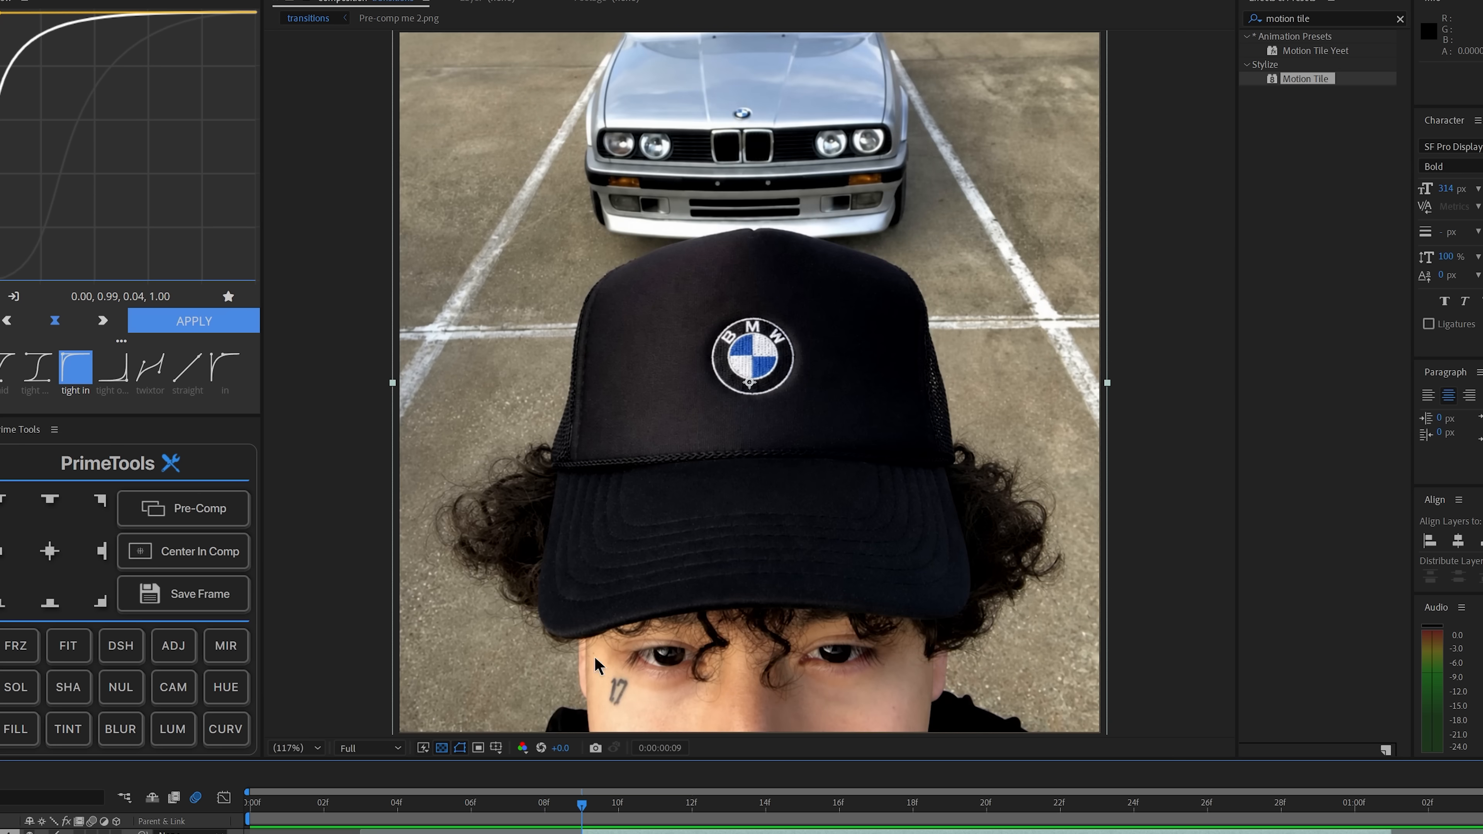
{"action": "right_click", "coordinate": [602, 830]}
{"action": "mouse_move", "coordinate": [678, 587]}
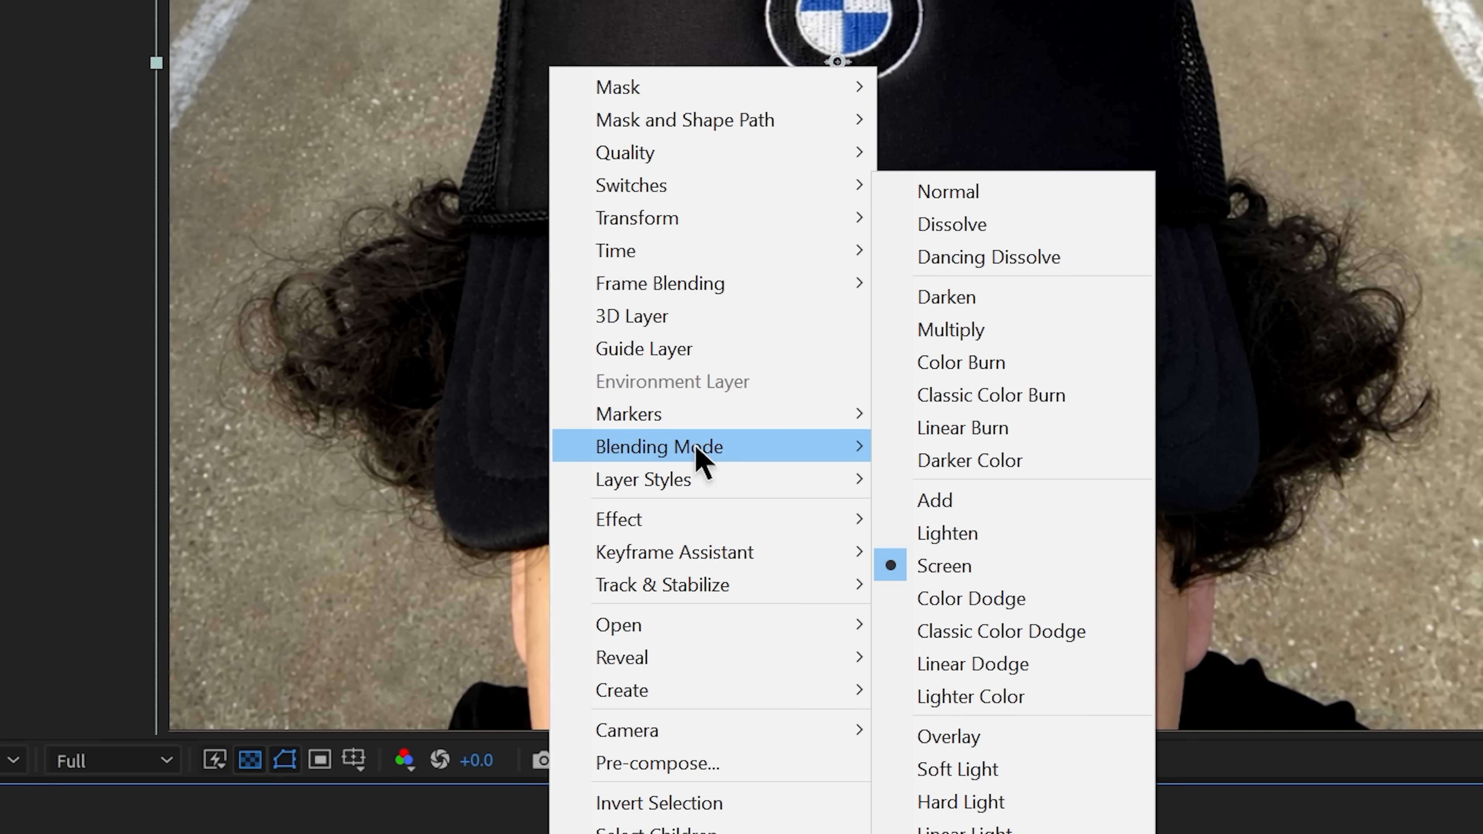
{"action": "left_click", "coordinate": [976, 534]}
{"action": "left_click_drag", "start_coordinate": [773, 613], "coordinate": [927, 629]}
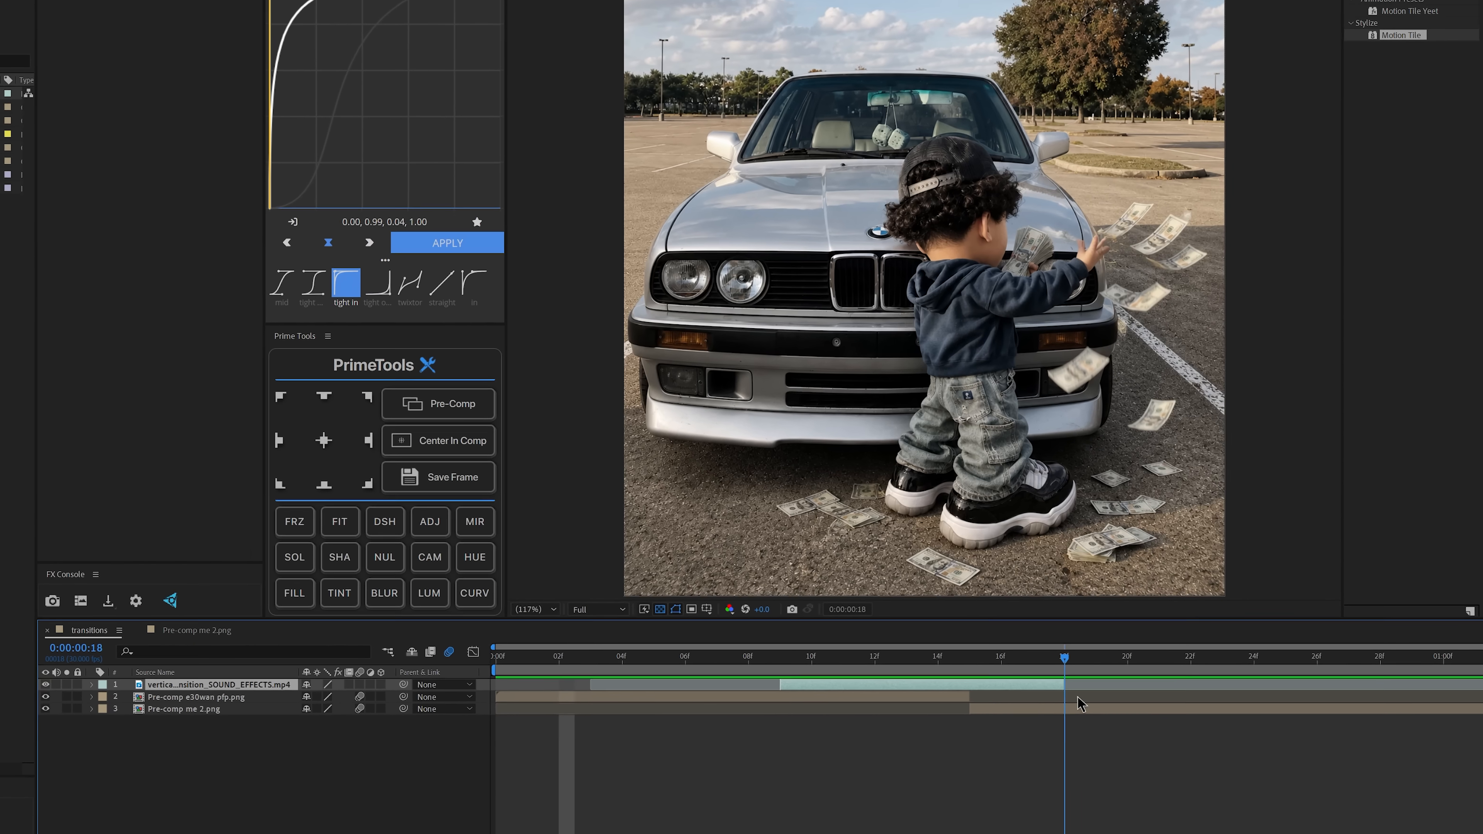
{"action": "key", "text": "space"}
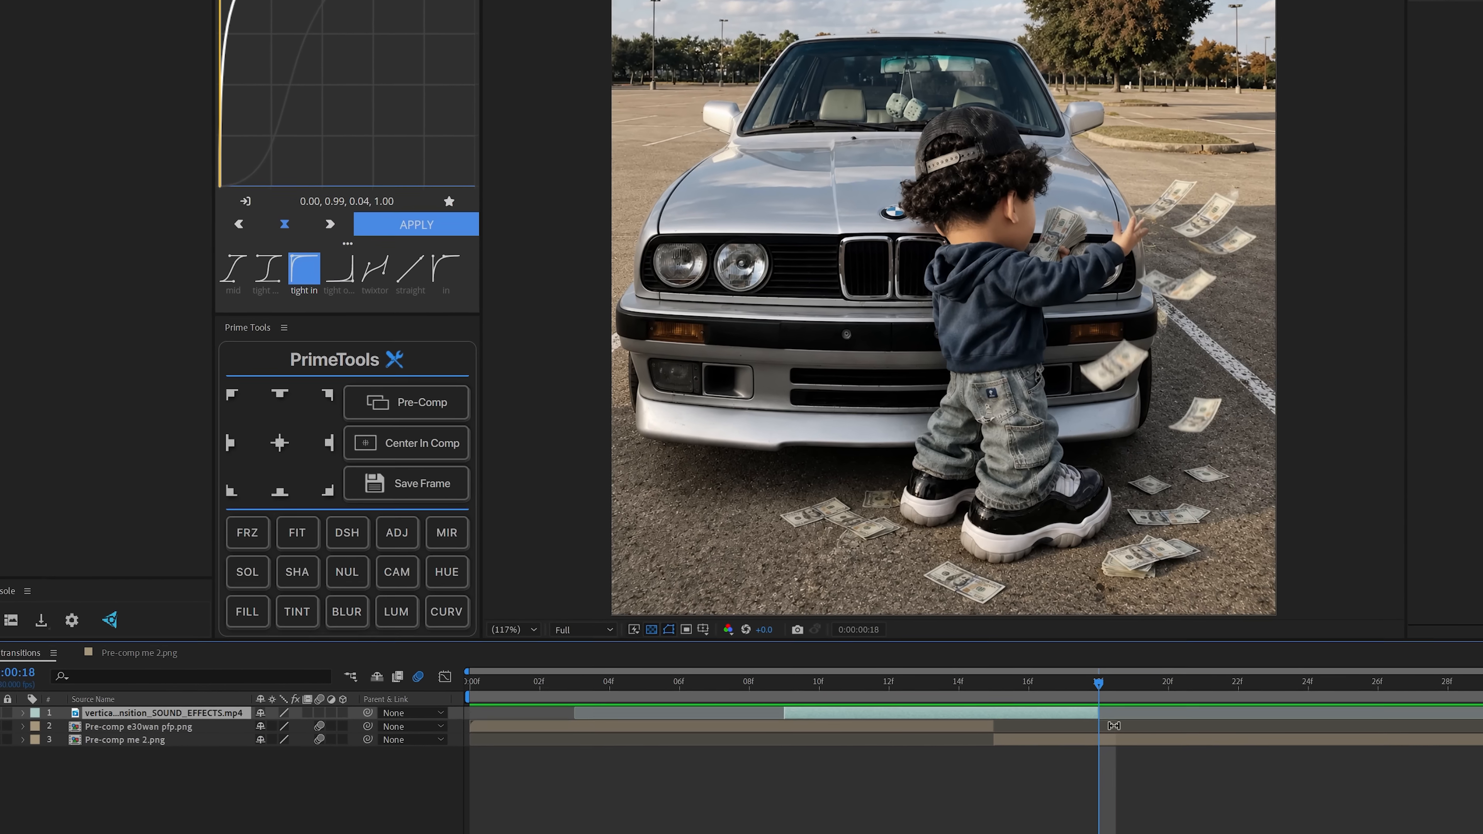
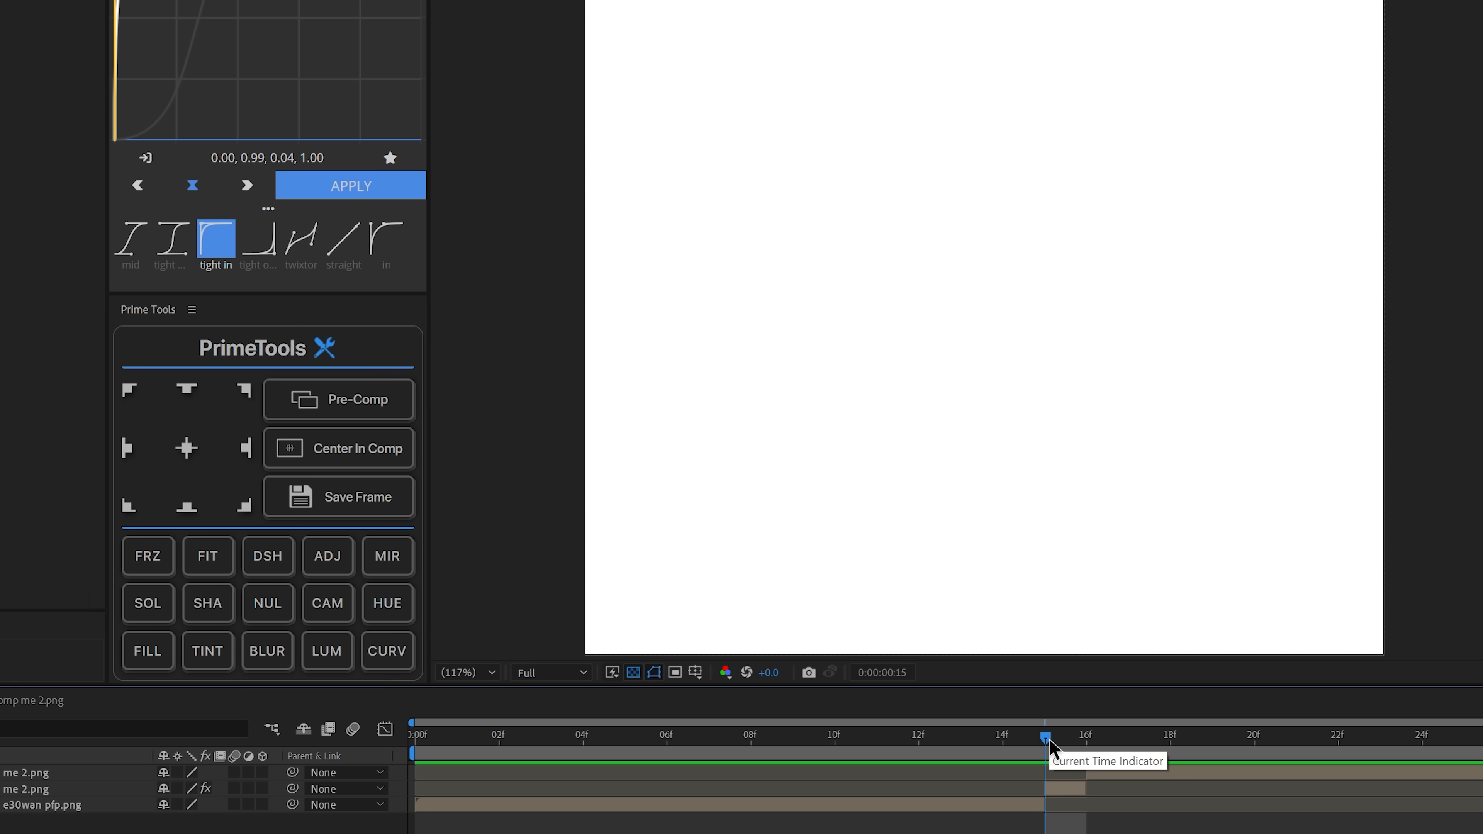
Step: Split the top Pre-comp me 2.png layer at frames 17 and 18, and reveal the scale of the frame 16 piece
{"action": "key", "text": "Page_Down"}
{"action": "key", "text": "Page_Down"}
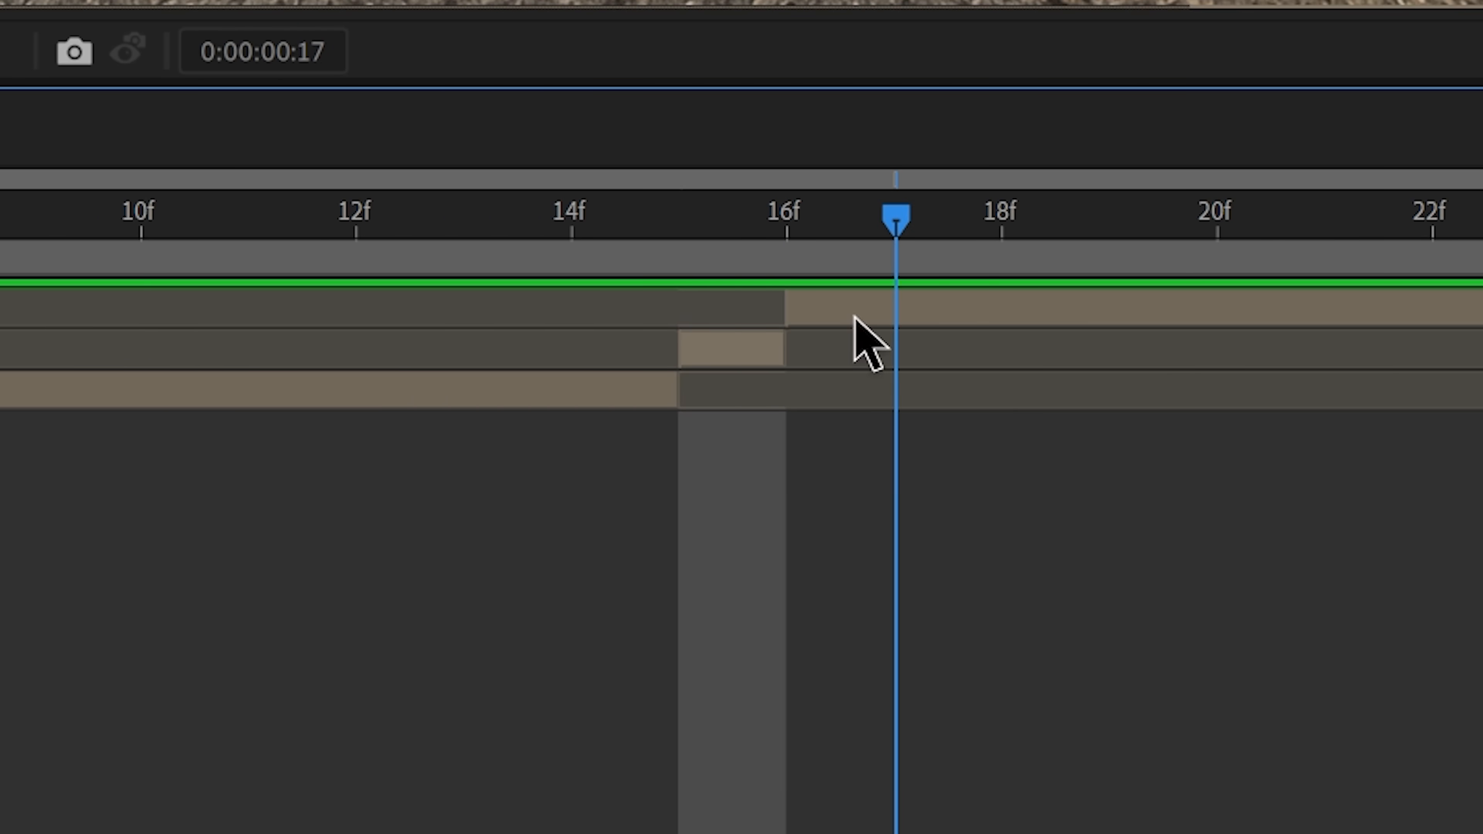
{"action": "left_click", "coordinate": [1131, 772]}
{"action": "key", "text": "ctrl+shift+d"}
{"action": "key", "text": "Page_Down"}
{"action": "key", "text": "ctrl+shift+d"}
{"action": "key", "text": "Page_Up"}
{"action": "key", "text": "Page_Up"}
{"action": "left_click", "coordinate": [829, 402]}
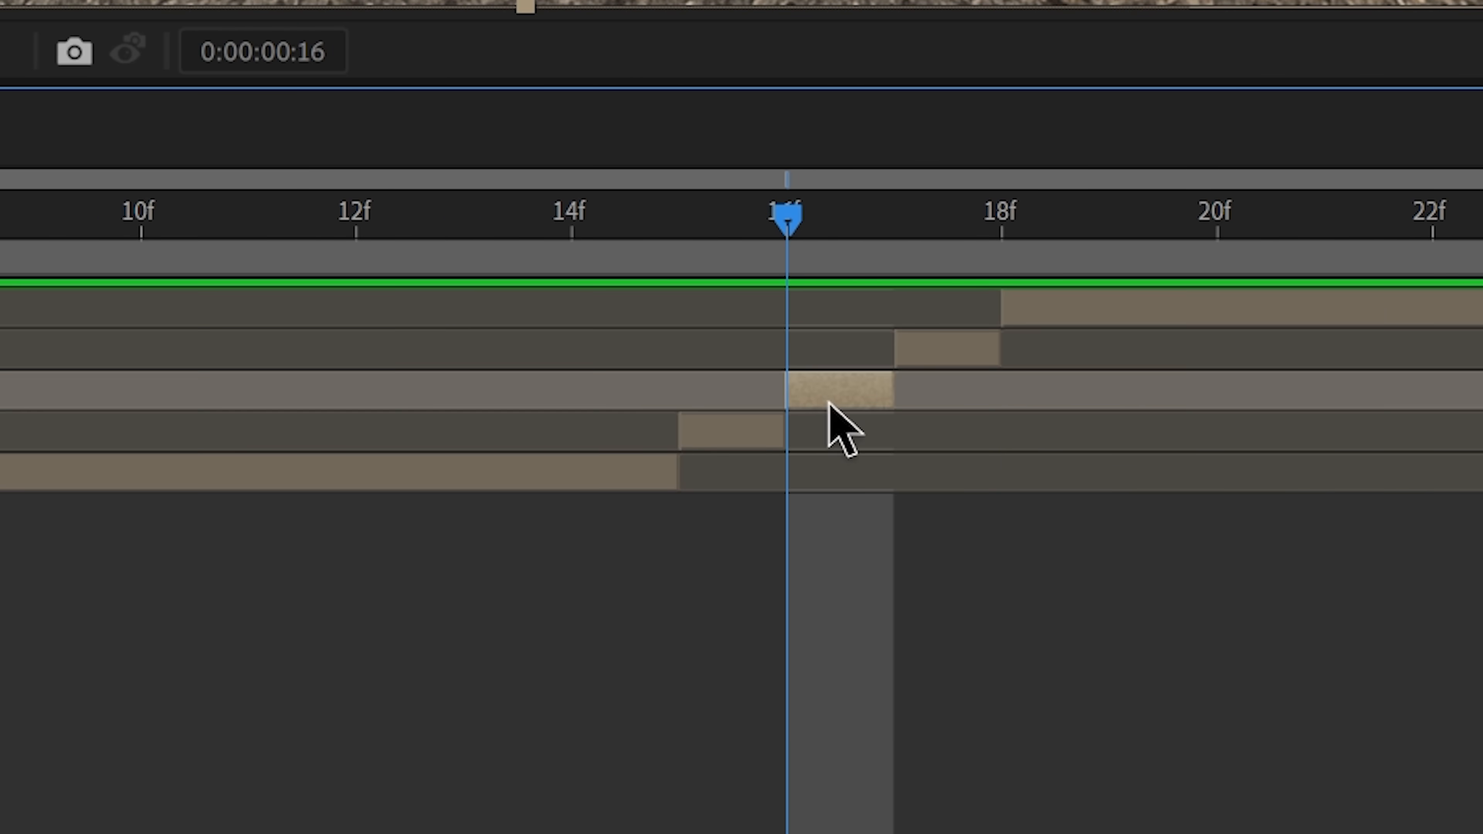
{"action": "key", "text": "s"}
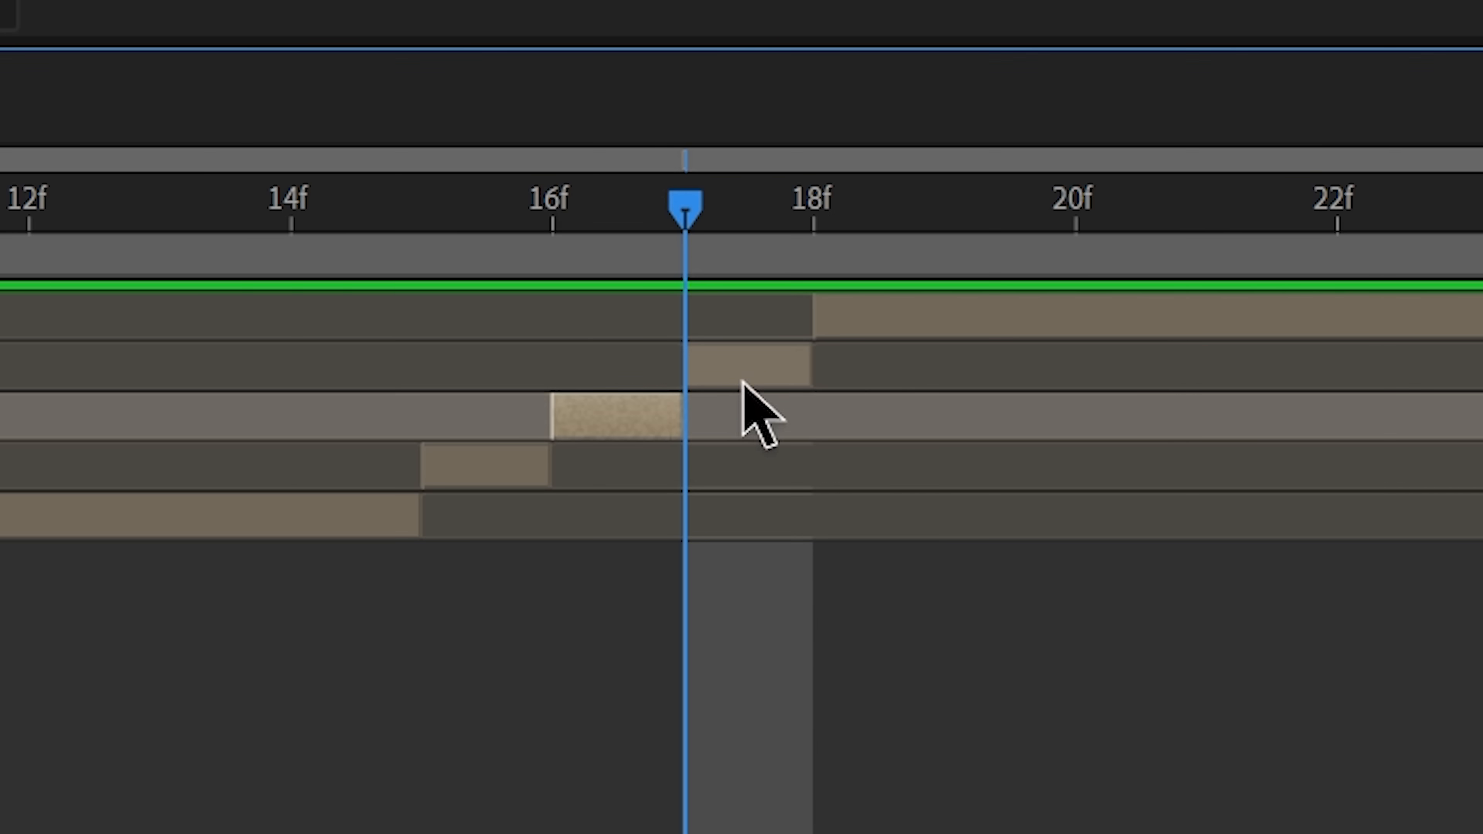
Step: Apply the Stylize Mosaic effect to the one-frame piece at frame 17 and preview the transition
{"action": "left_click", "coordinate": [746, 373]}
{"action": "left_click", "coordinate": [1312, 63]}
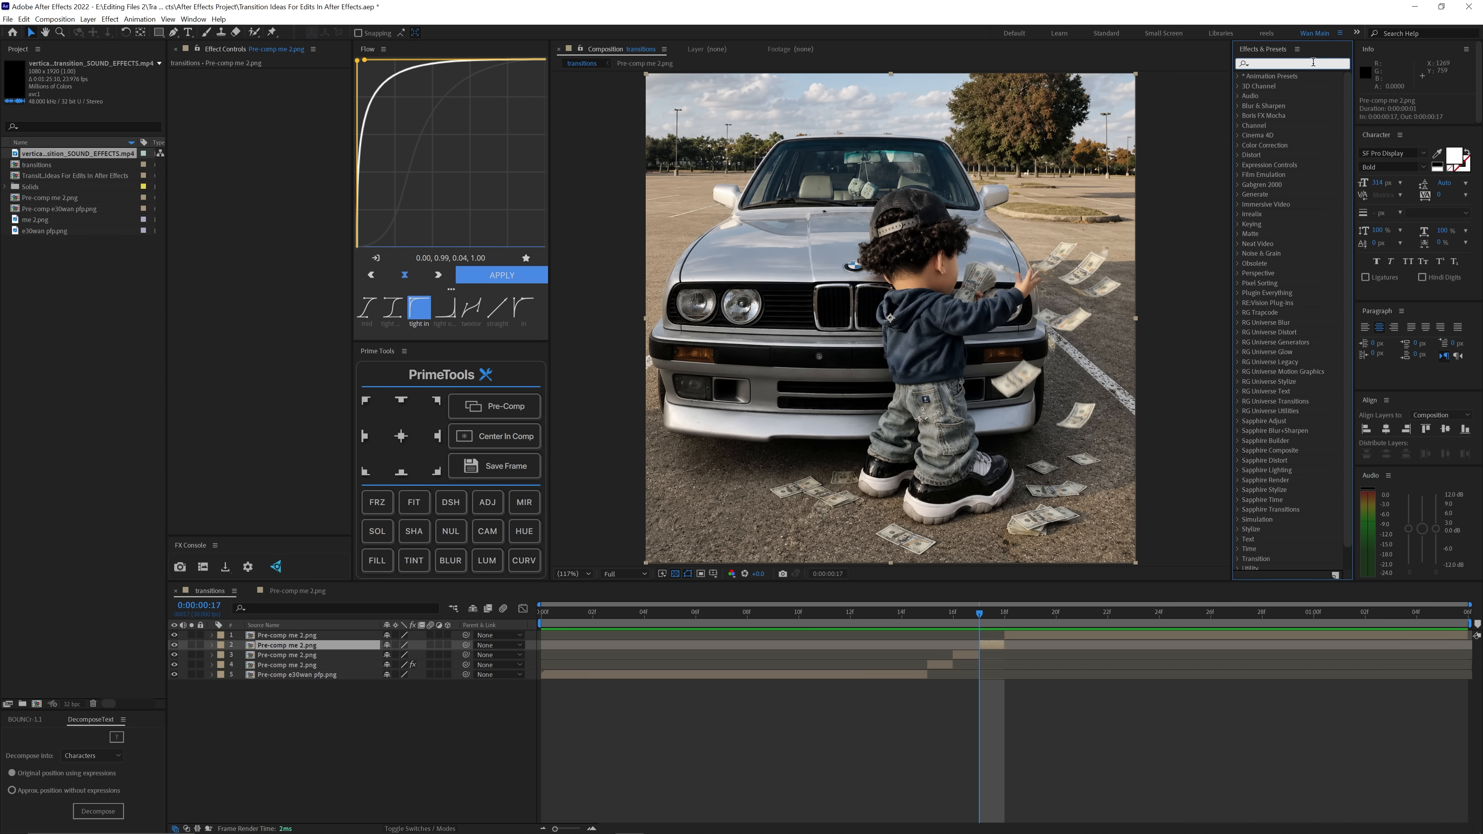
{"action": "type", "text": "mosaic"}
{"action": "left_click_drag", "start_coordinate": [1273, 174], "coordinate": [981, 403]}
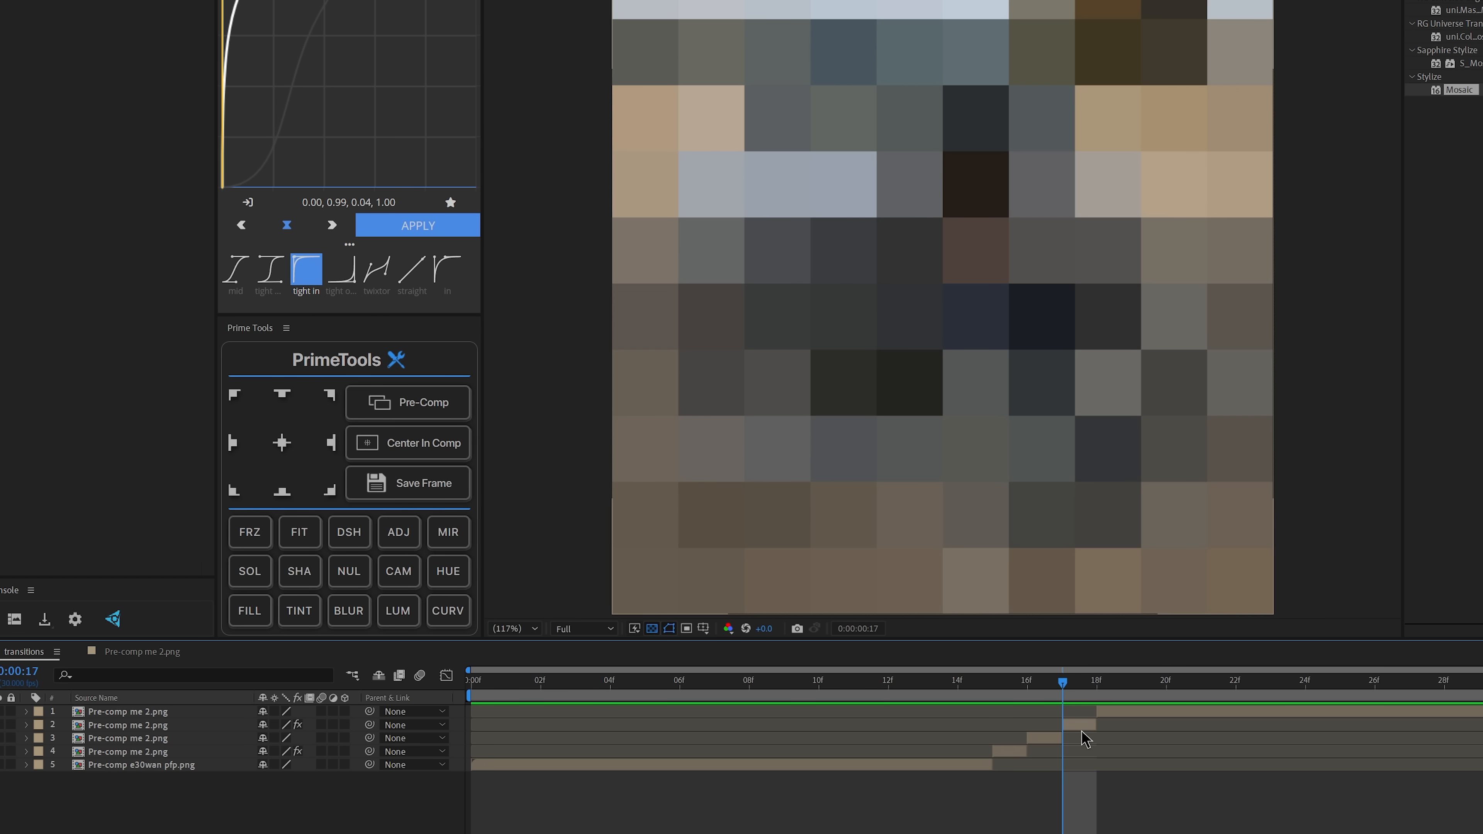
{"action": "key", "text": "space"}
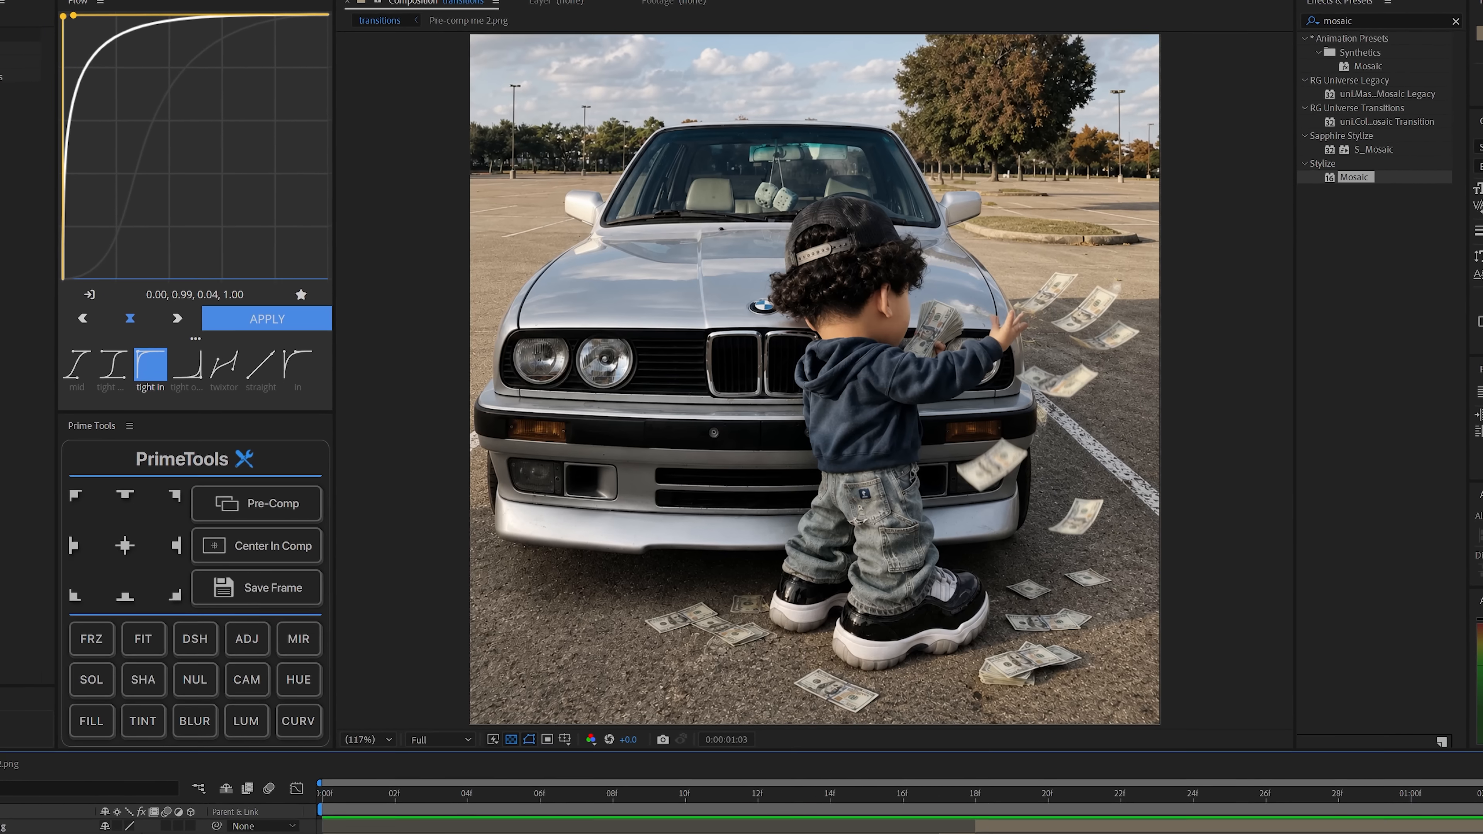
Step: Apply the Invert effect to the one-frame piece at frame 17 and preview the transition
{"action": "type", "text": "invert"}
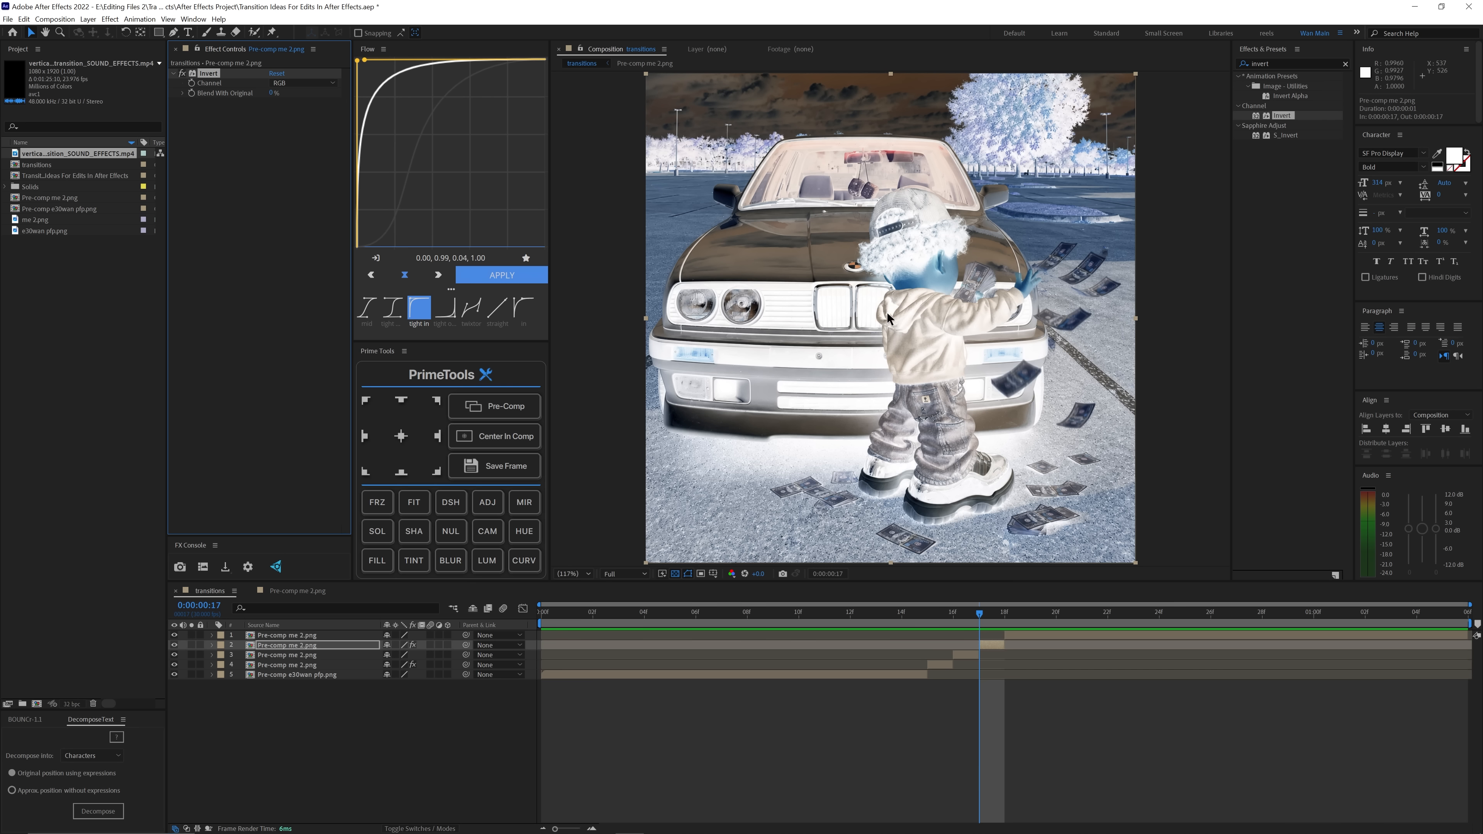
{"action": "left_click", "coordinate": [722, 613]}
{"action": "key", "text": "space"}
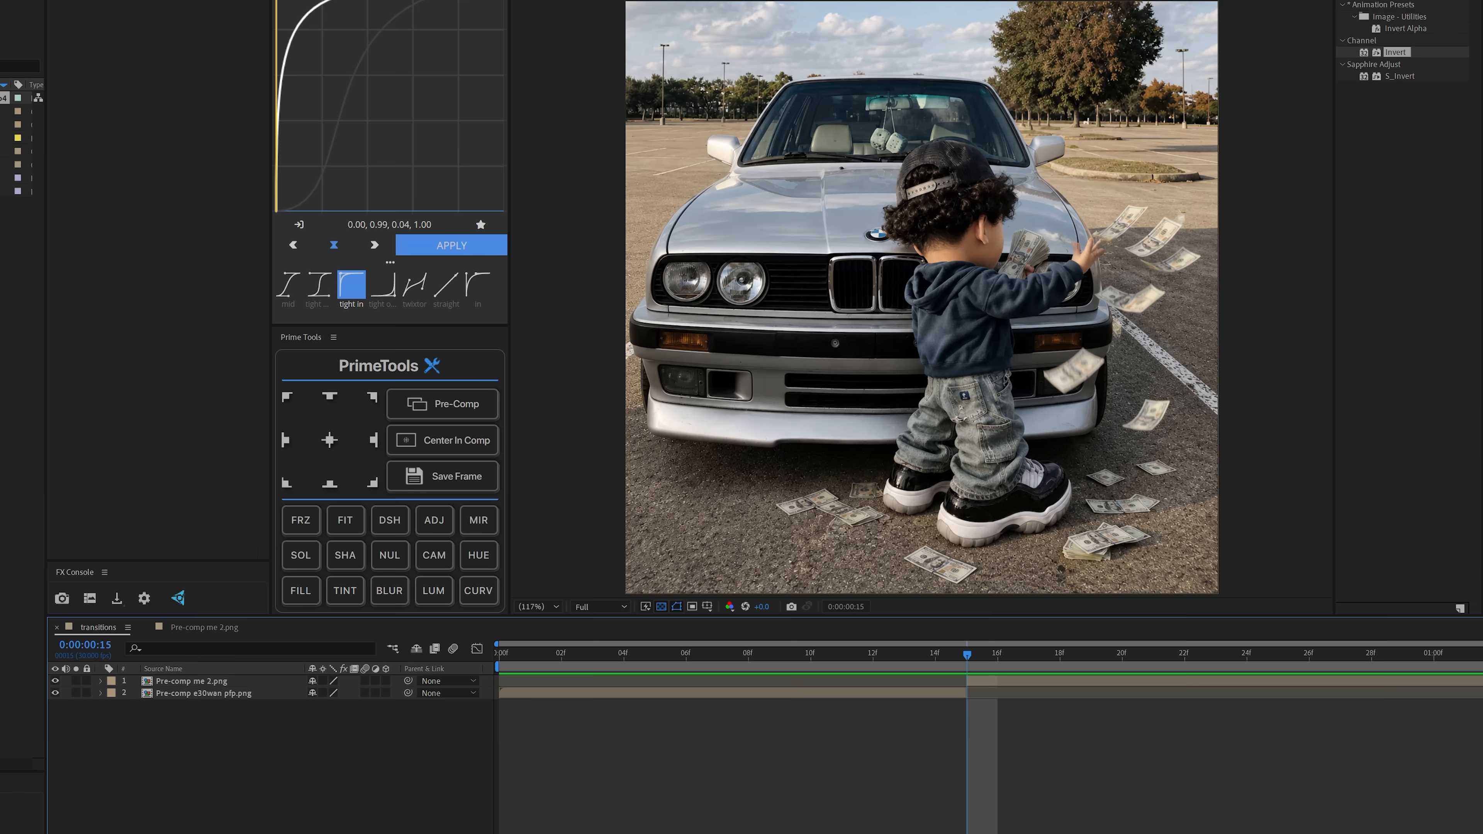
Step: Draw an elliptical mask on the Pre-comp e30wan pfp.png layer around the blue and white centre of the cap's BMW logo
{"action": "left_click", "coordinate": [937, 657]}
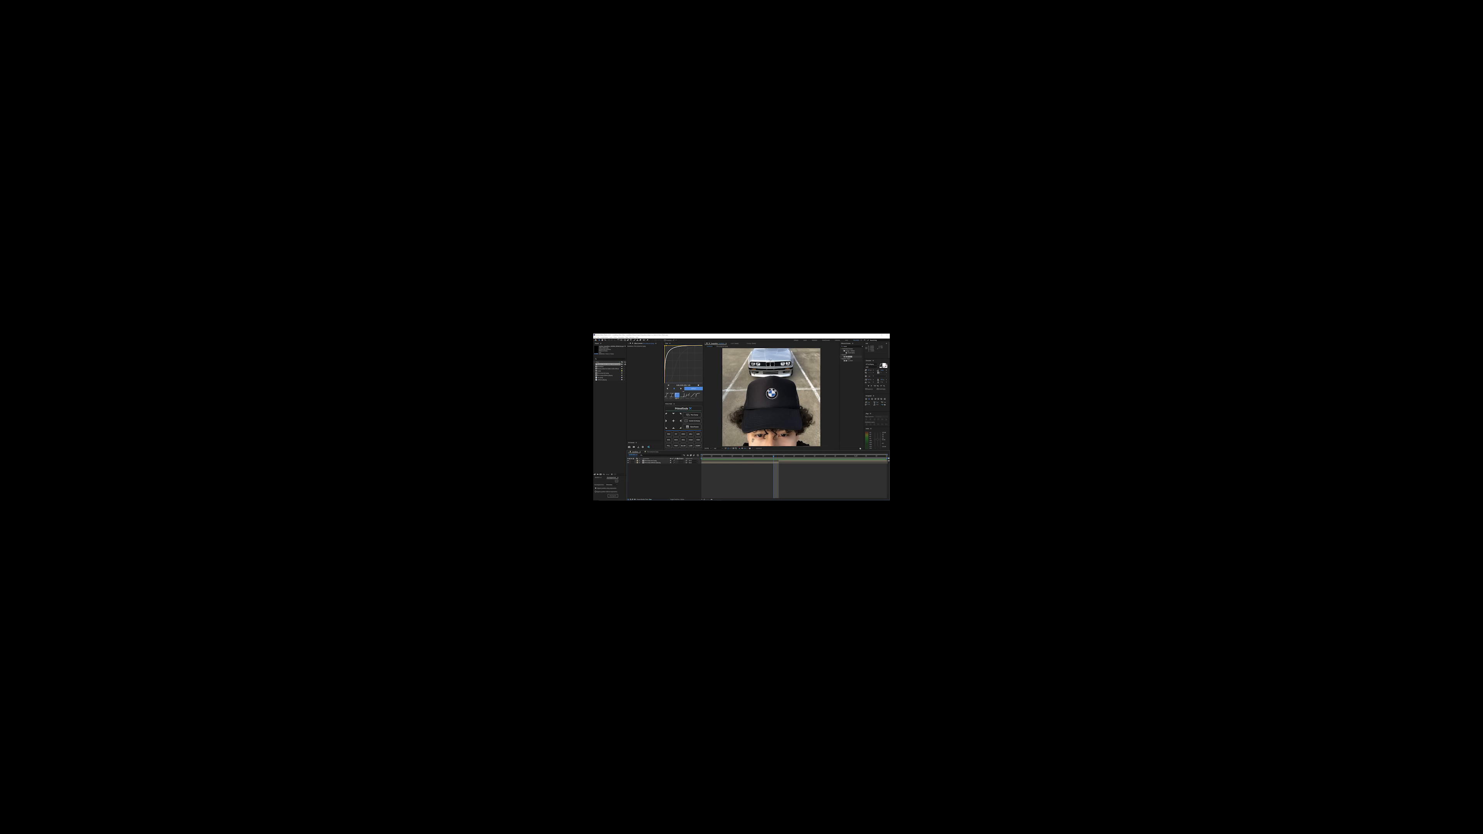
{"action": "left_click", "coordinate": [781, 456]}
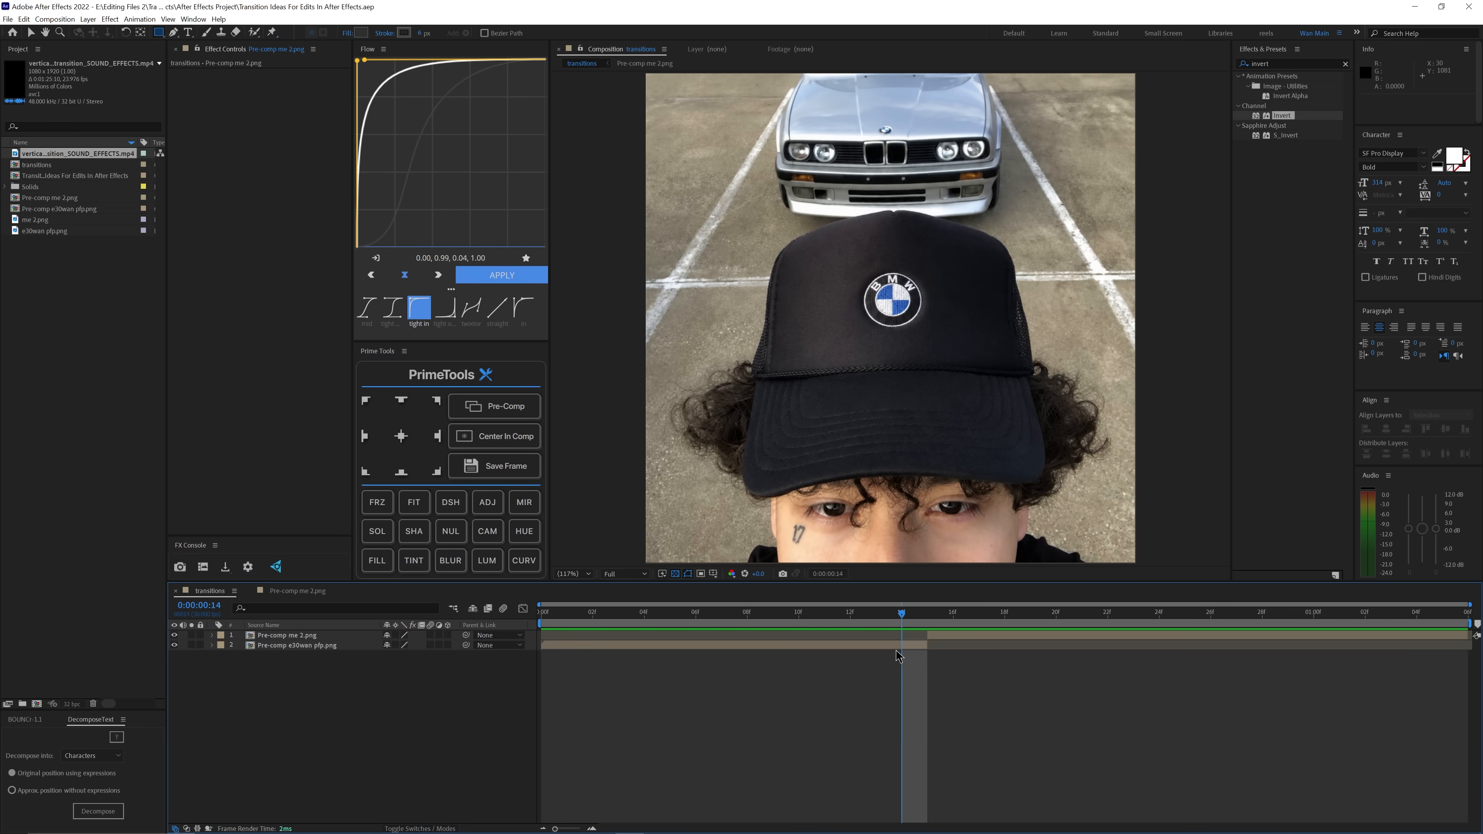
{"action": "left_click", "coordinate": [905, 646]}
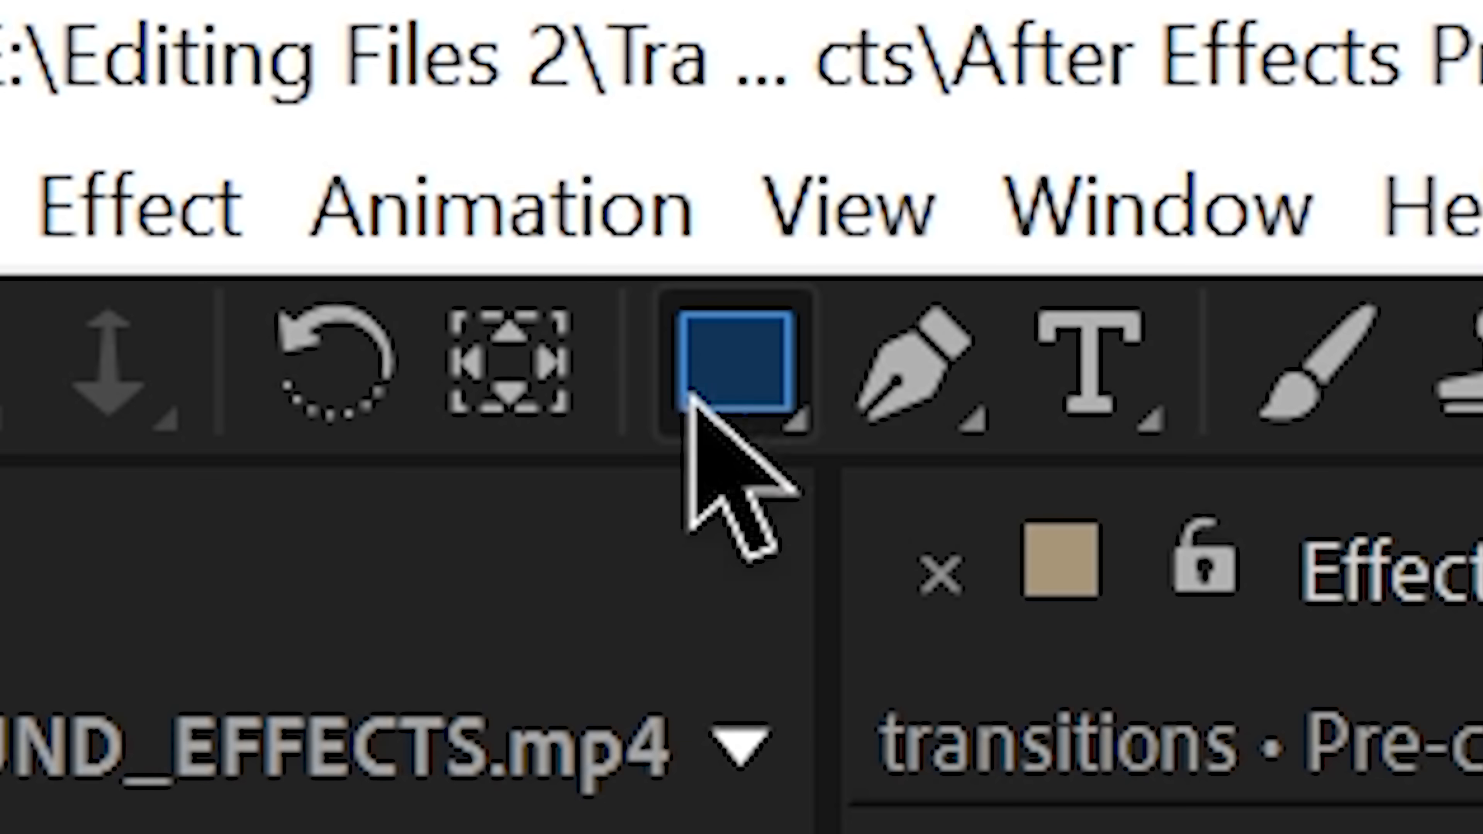
{"action": "left_click_drag", "start_coordinate": [724, 386], "coordinate": [1463, 720]}
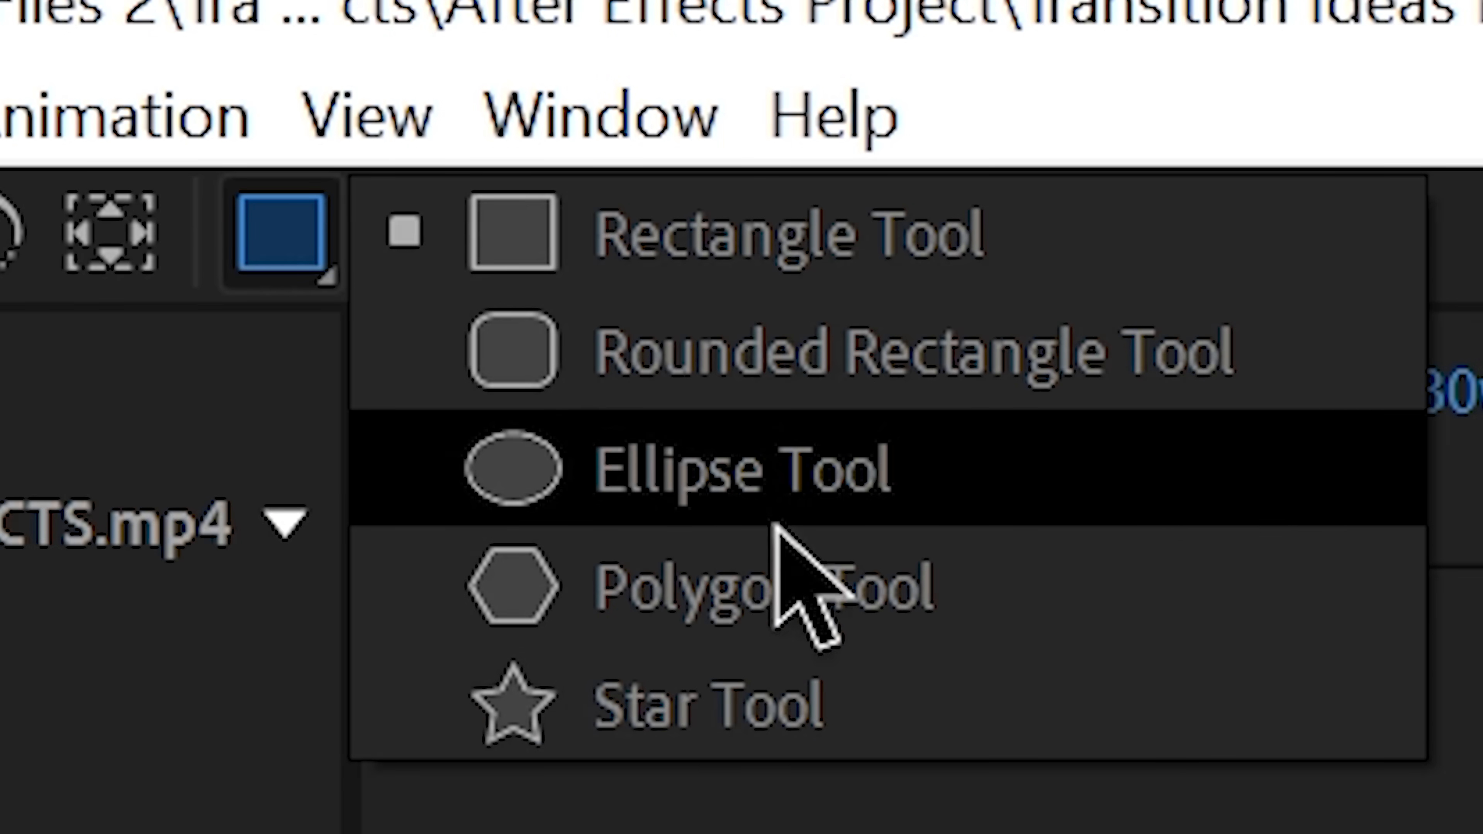
{"action": "scroll", "coordinate": [896, 283], "scroll_direction": "up", "scroll_amount": 3}
{"action": "mouse_move", "coordinate": [895, 282]}
{"action": "left_mouse_down"}
{"action": "mouse_move", "coordinate": [880, 368]}
{"action": "mouse_move", "coordinate": [937, 287]}
{"action": "mouse_move", "coordinate": [897, 319]}
{"action": "left_mouse_up"}
{"action": "key", "text": "v"}
{"action": "double_click", "coordinate": [882, 287]}
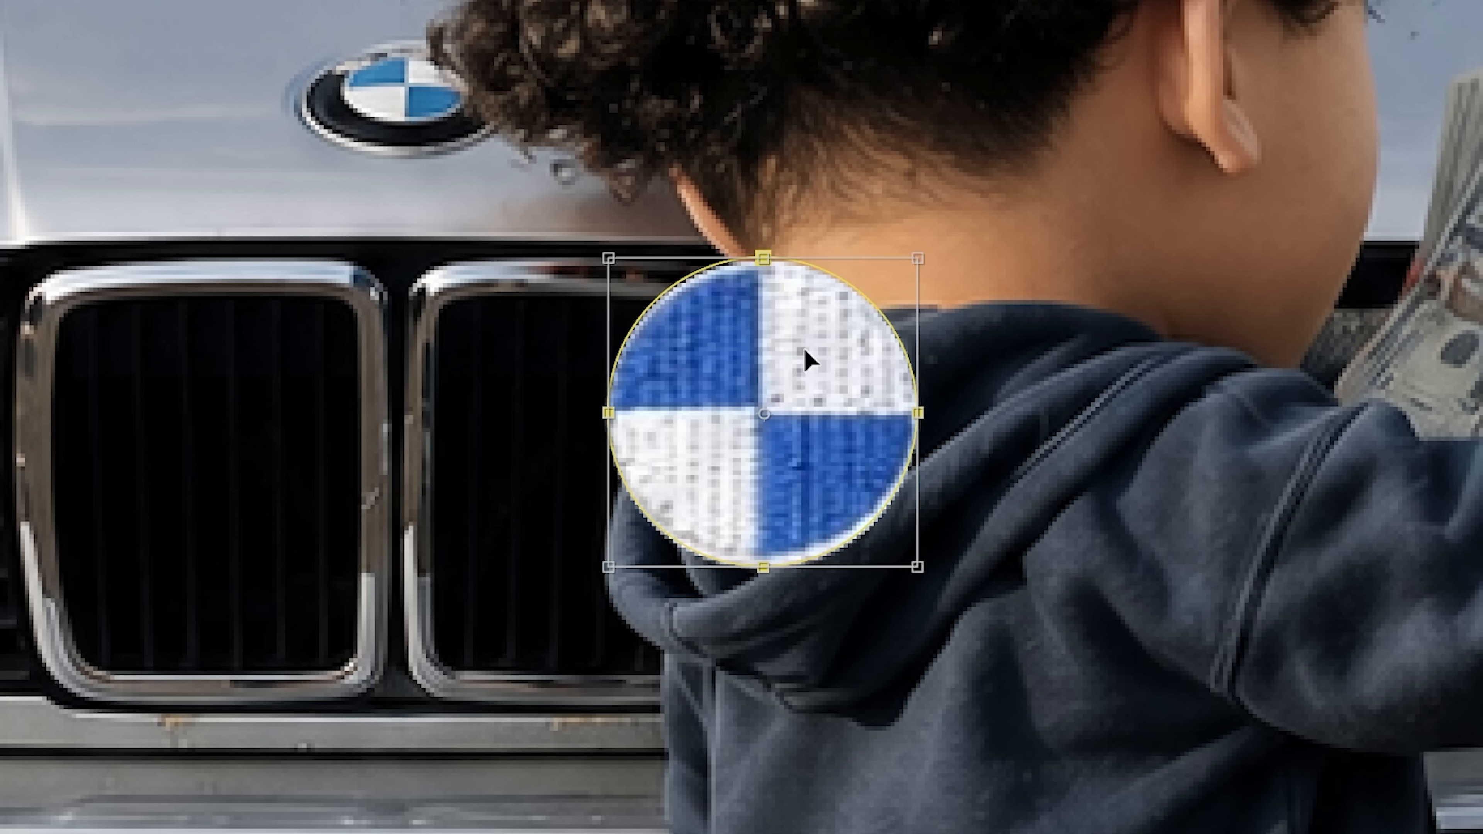
{"action": "left_click_drag", "start_coordinate": [804, 347], "coordinate": [801, 349]}
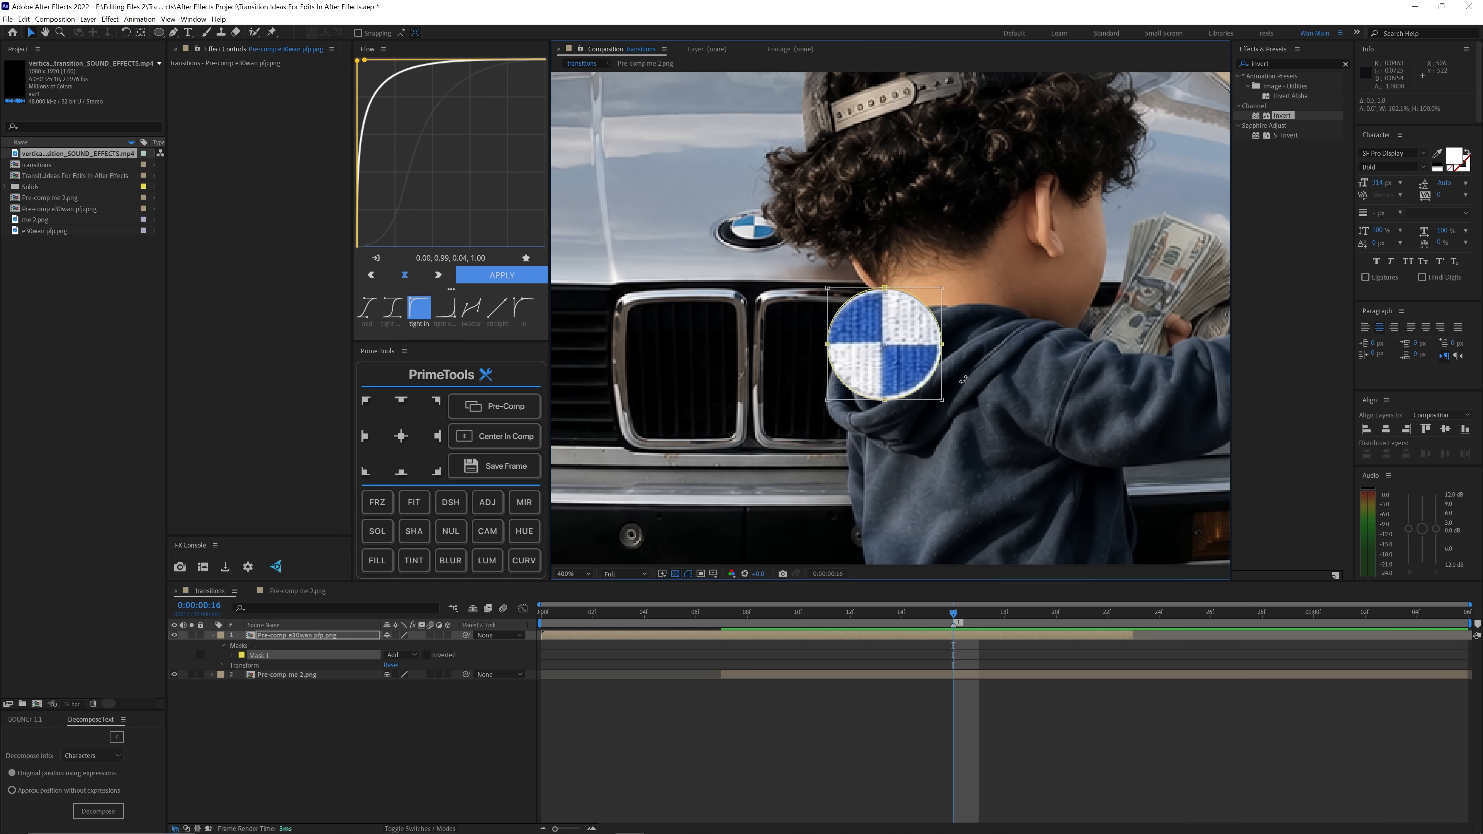
Step: Invert Mask 1 on the Pre-comp e30wan pfp.png layer to cut out the logo's centre
{"action": "scroll", "coordinate": [804, 348], "scroll_direction": "down", "scroll_amount": 1}
{"action": "left_click", "coordinate": [573, 573]}
{"action": "left_click", "coordinate": [579, 586]}
{"action": "left_click", "coordinate": [765, 710]}
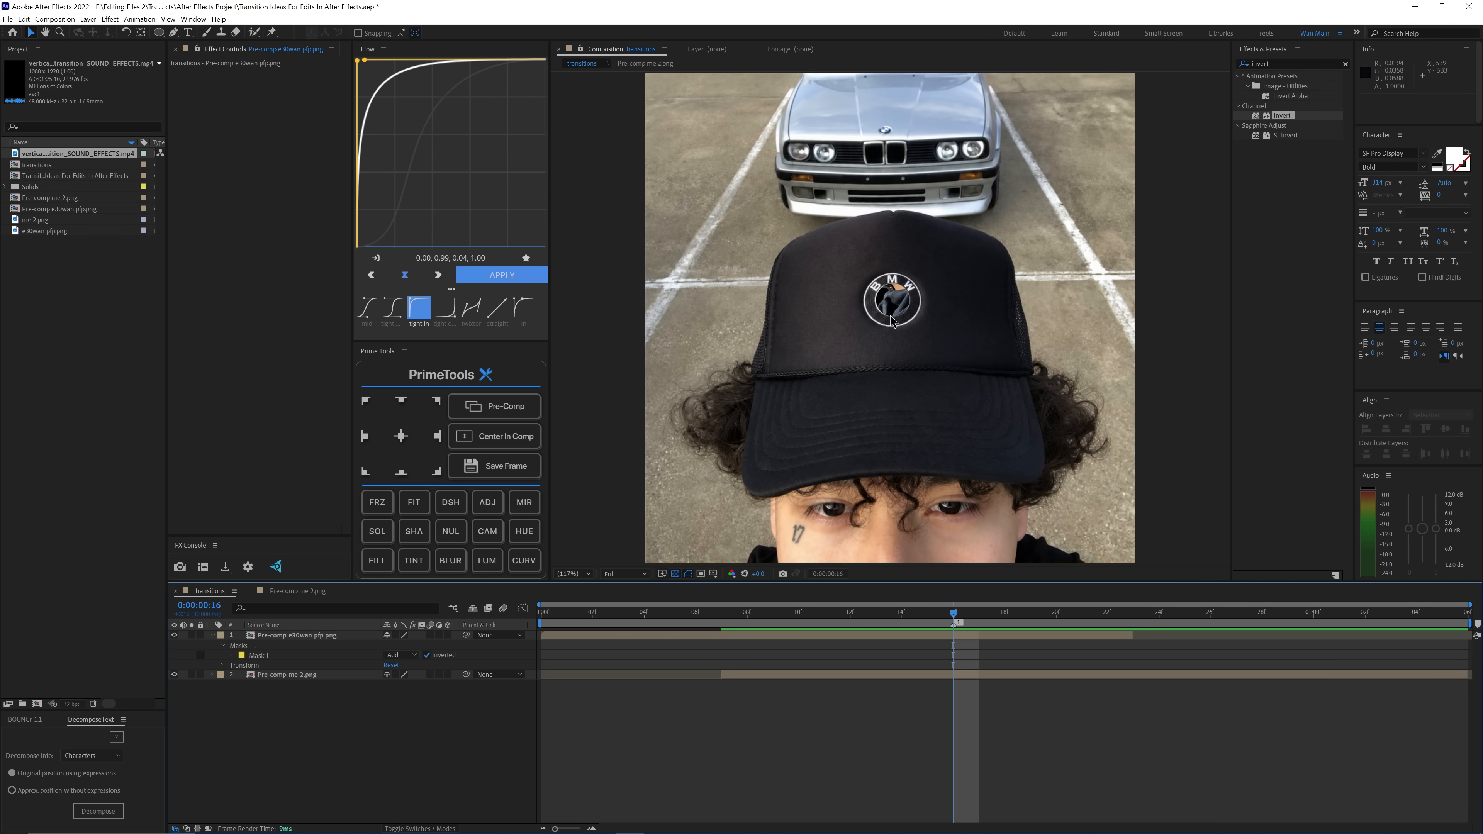
Step: Adjust the mask's edge points to fit the circle inside the cap logo, and save the project
{"action": "scroll", "coordinate": [891, 315], "scroll_direction": "up", "scroll_amount": 3}
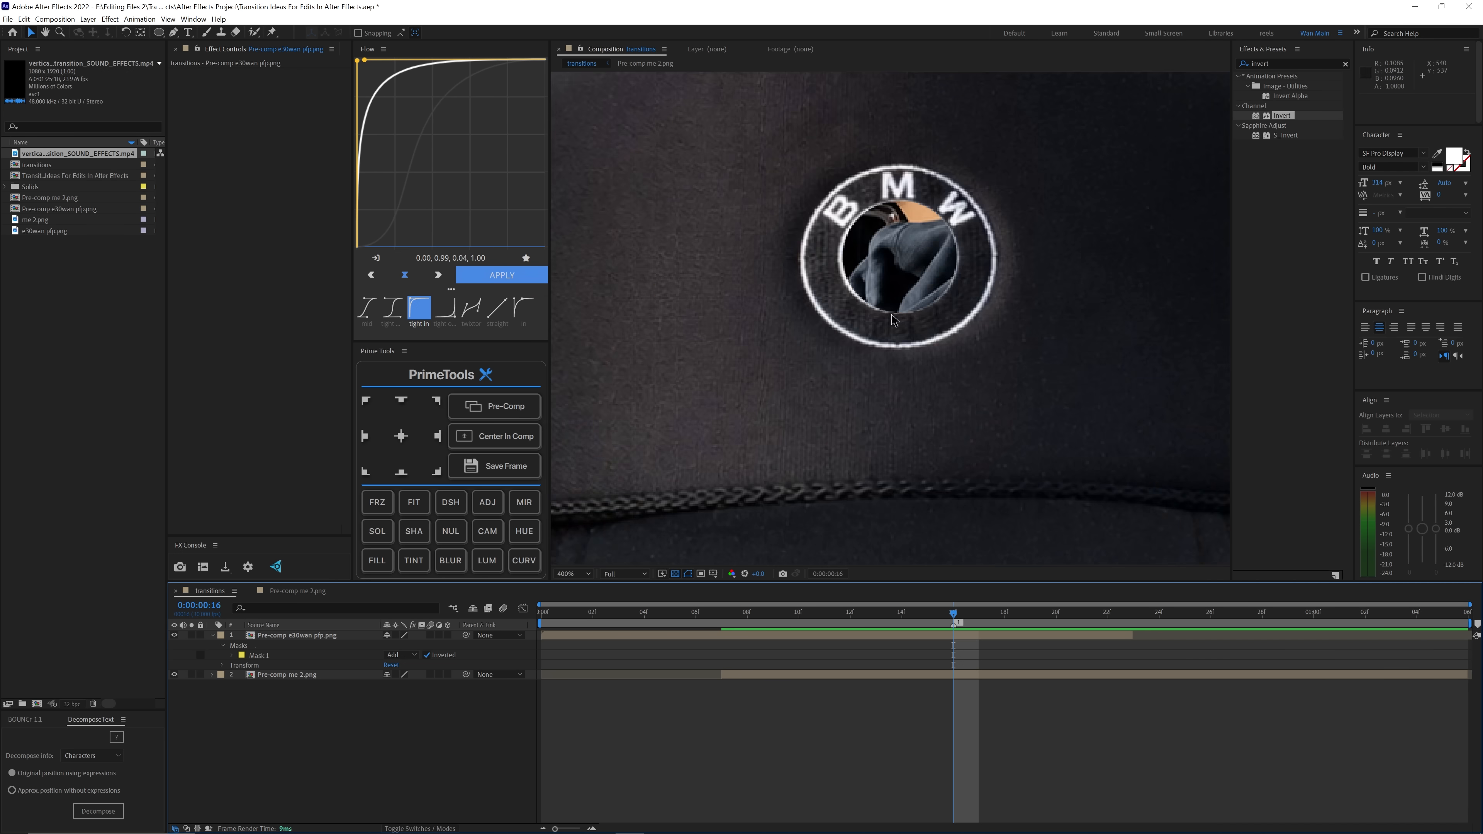
{"action": "left_click", "coordinate": [890, 316]}
{"action": "left_click_drag", "start_coordinate": [890, 315], "coordinate": [884, 482]}
{"action": "left_click_drag", "start_coordinate": [783, 379], "coordinate": [777, 379]}
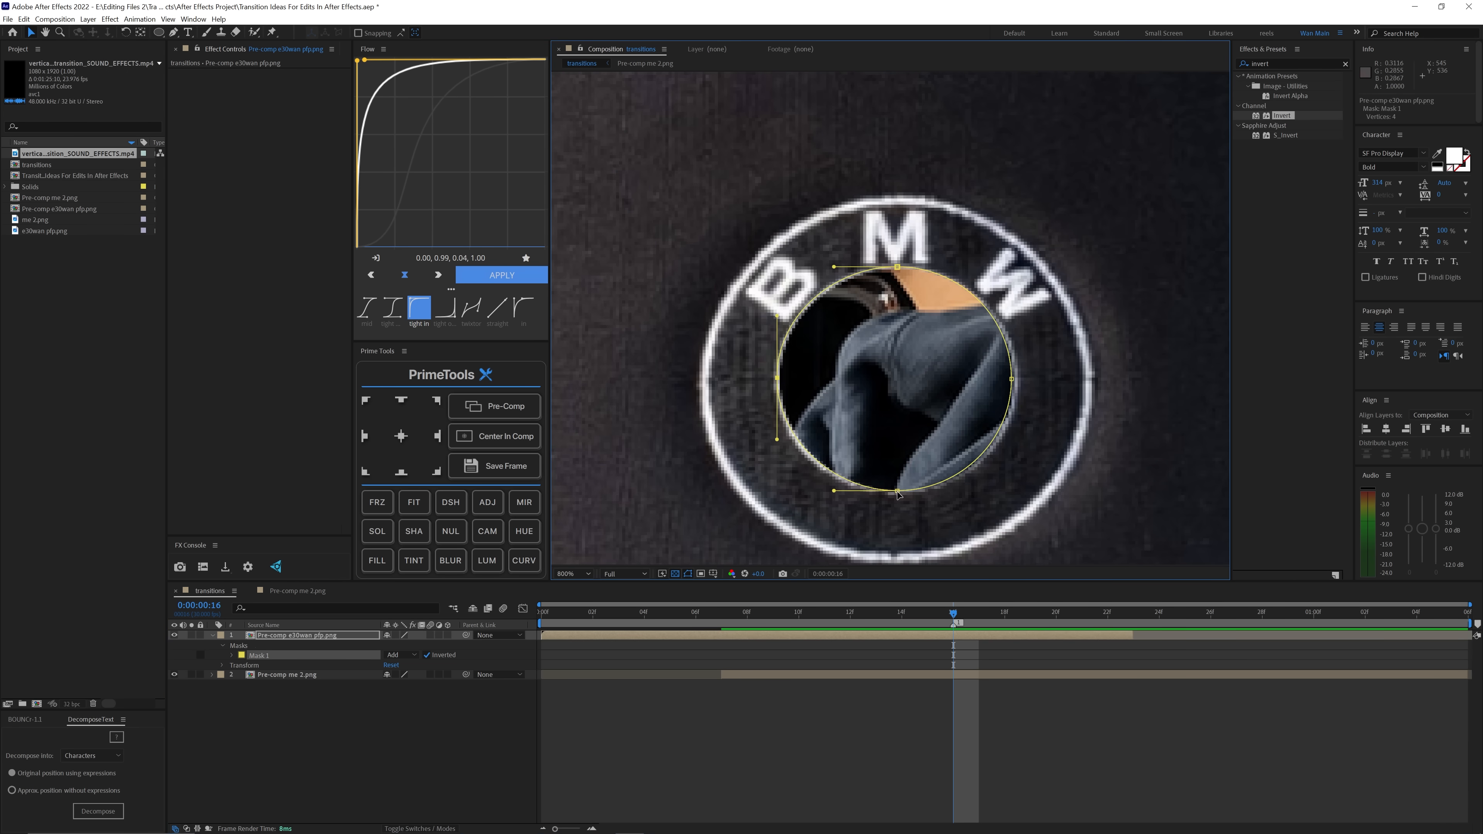
{"action": "left_click_drag", "start_coordinate": [897, 491], "coordinate": [893, 494]}
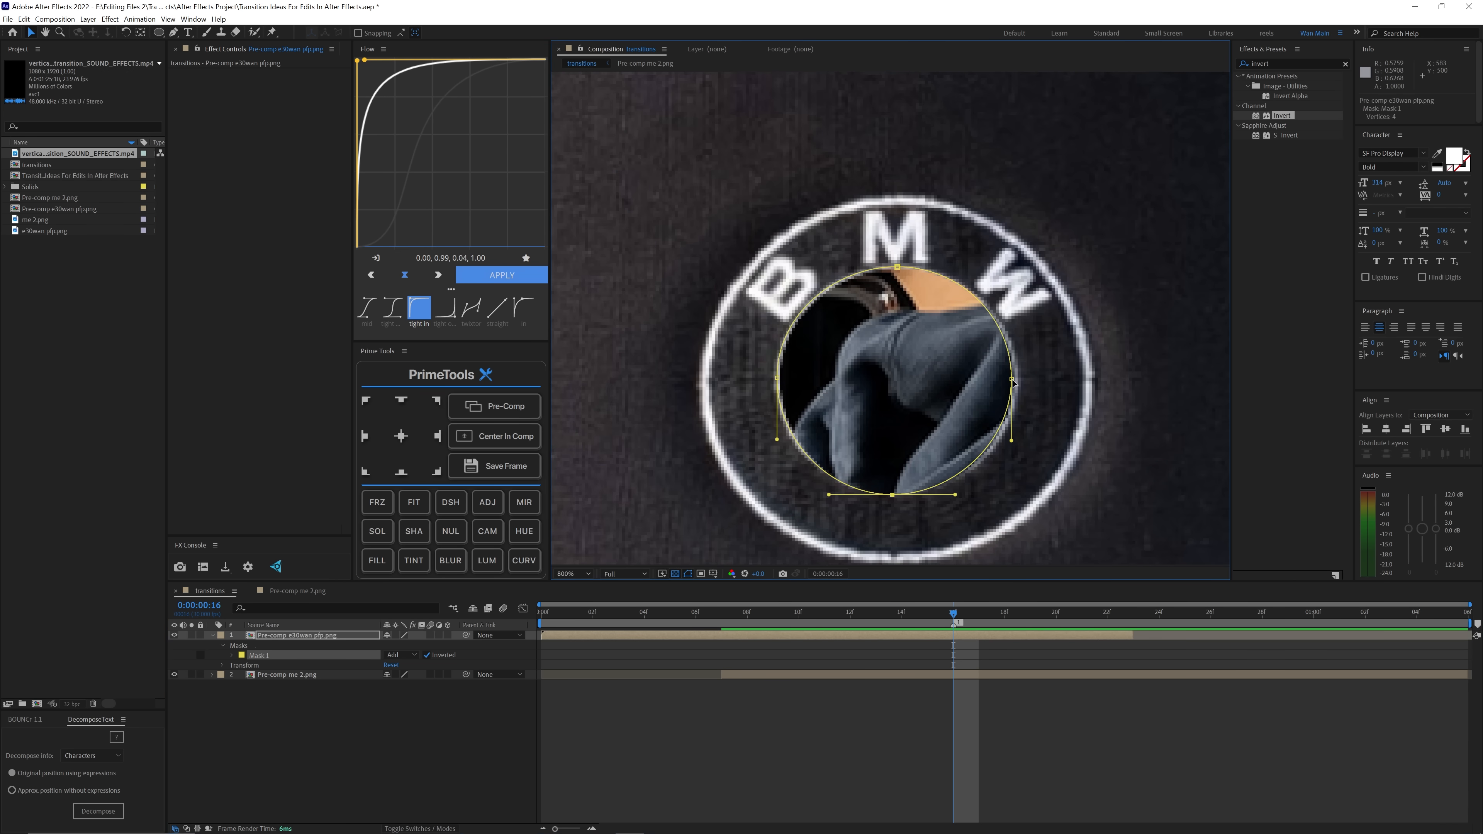
{"action": "scroll", "coordinate": [1004, 388], "scroll_direction": "down", "scroll_amount": 2}
{"action": "left_click", "coordinate": [874, 752]}
{"action": "key", "text": "shift+/"}
{"action": "key", "text": "ctrl+s"}
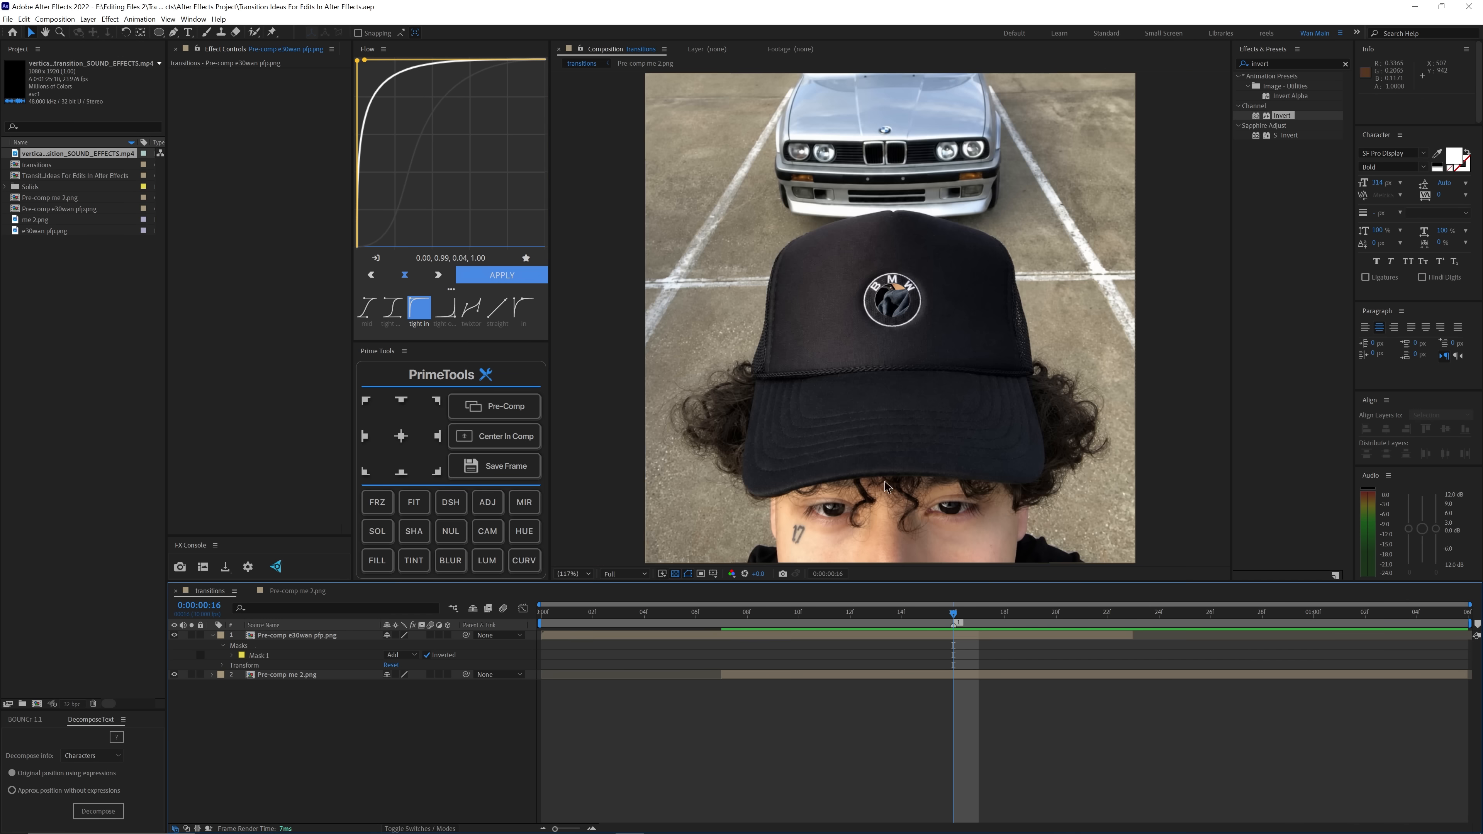
Step: Duplicate the masked Pre-comp e30wan pfp.png layer and turn off mask inversion on the lower copy
{"action": "left_click", "coordinate": [852, 636]}
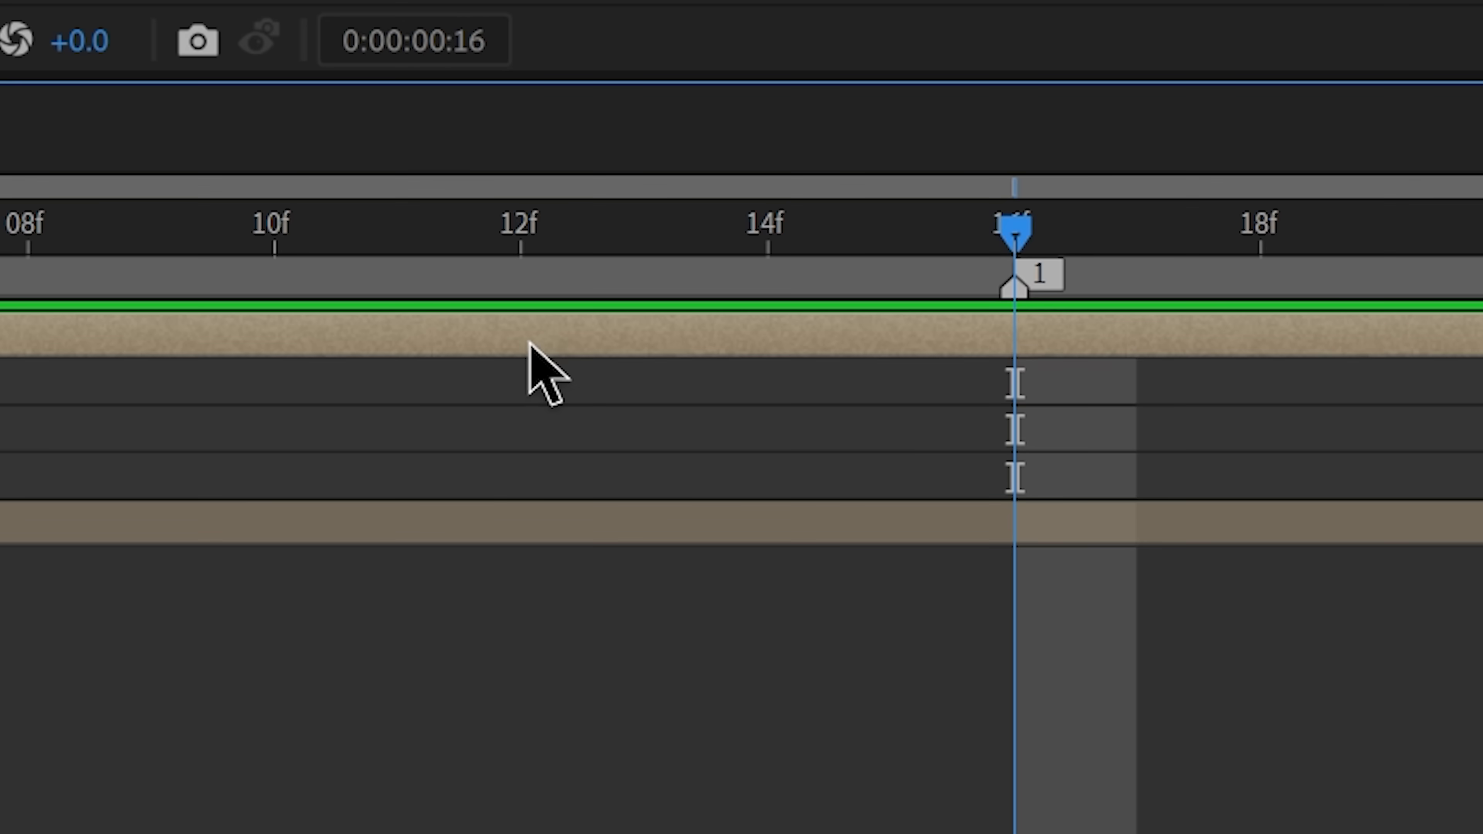
{"action": "key", "text": "ctrl+d"}
{"action": "left_click", "coordinate": [548, 645]}
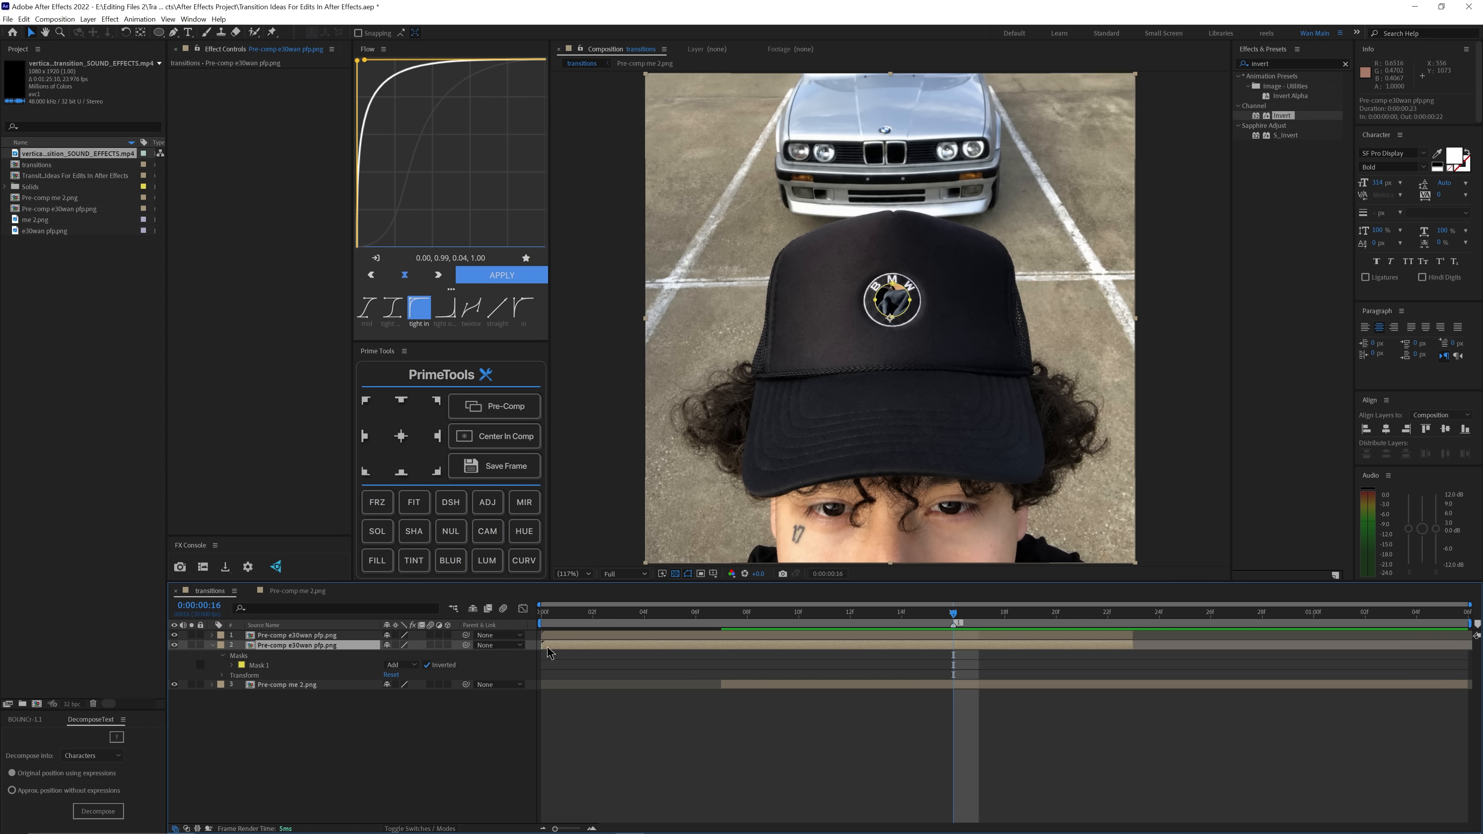
{"action": "left_click", "coordinate": [718, 455]}
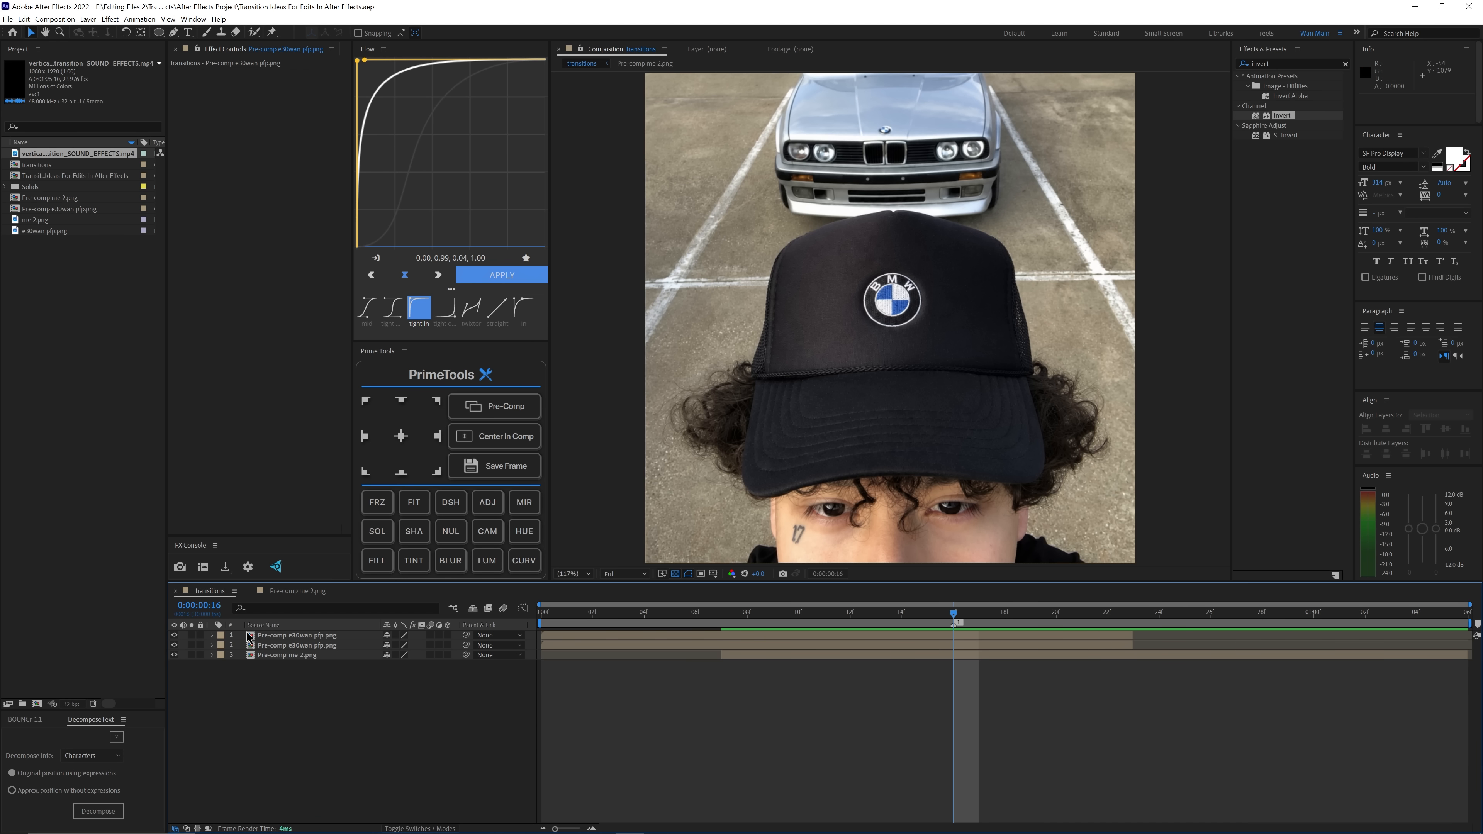
Step: View the lower Pre-comp e30wan pfp.png copy on its own, and hide that layer
{"action": "left_click", "coordinate": [310, 646]}
{"action": "left_click", "coordinate": [174, 645], "text": "alt"}
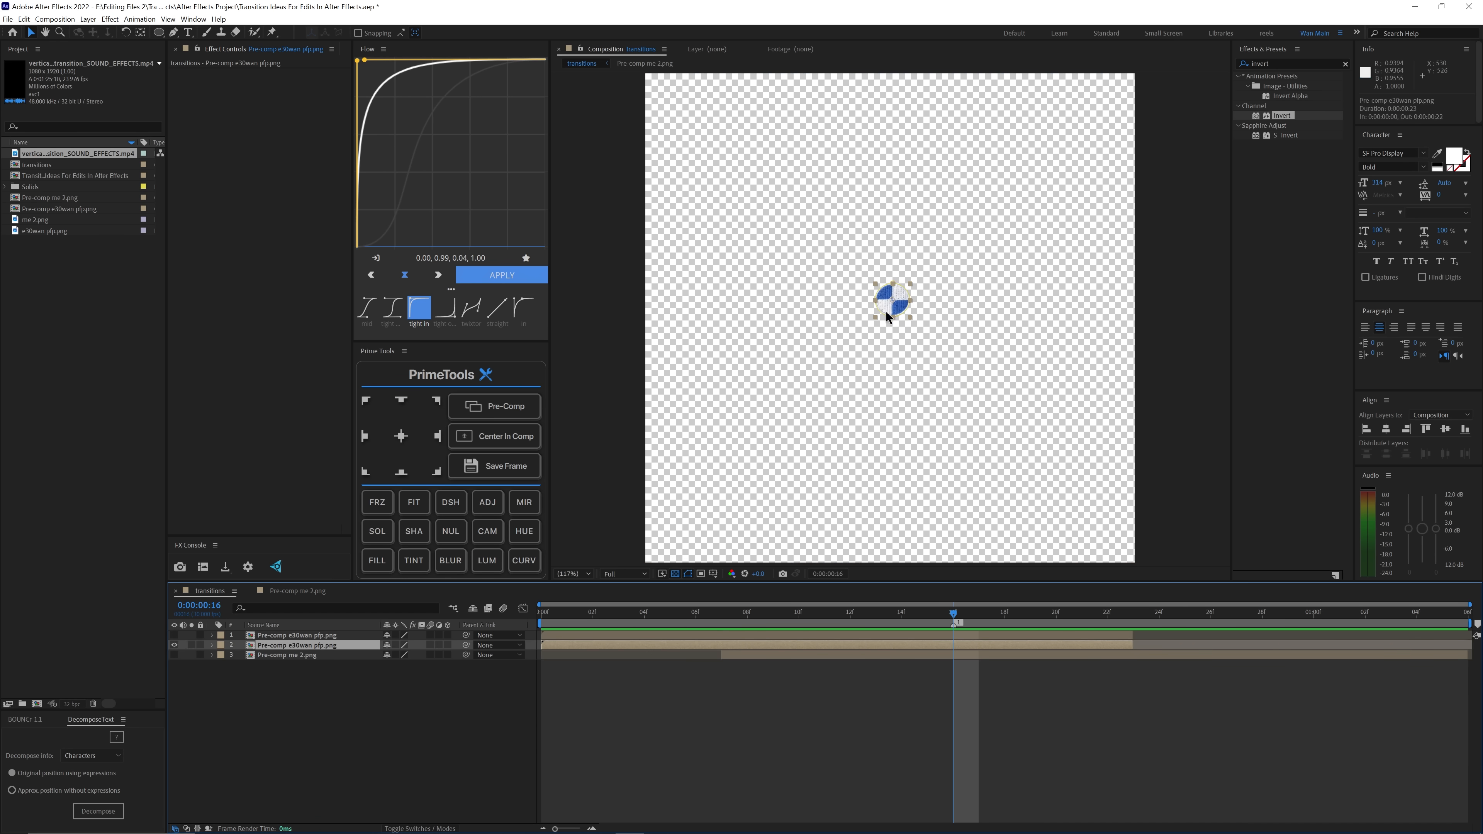
{"action": "left_click", "coordinate": [175, 646], "text": "alt"}
{"action": "left_click", "coordinate": [686, 728]}
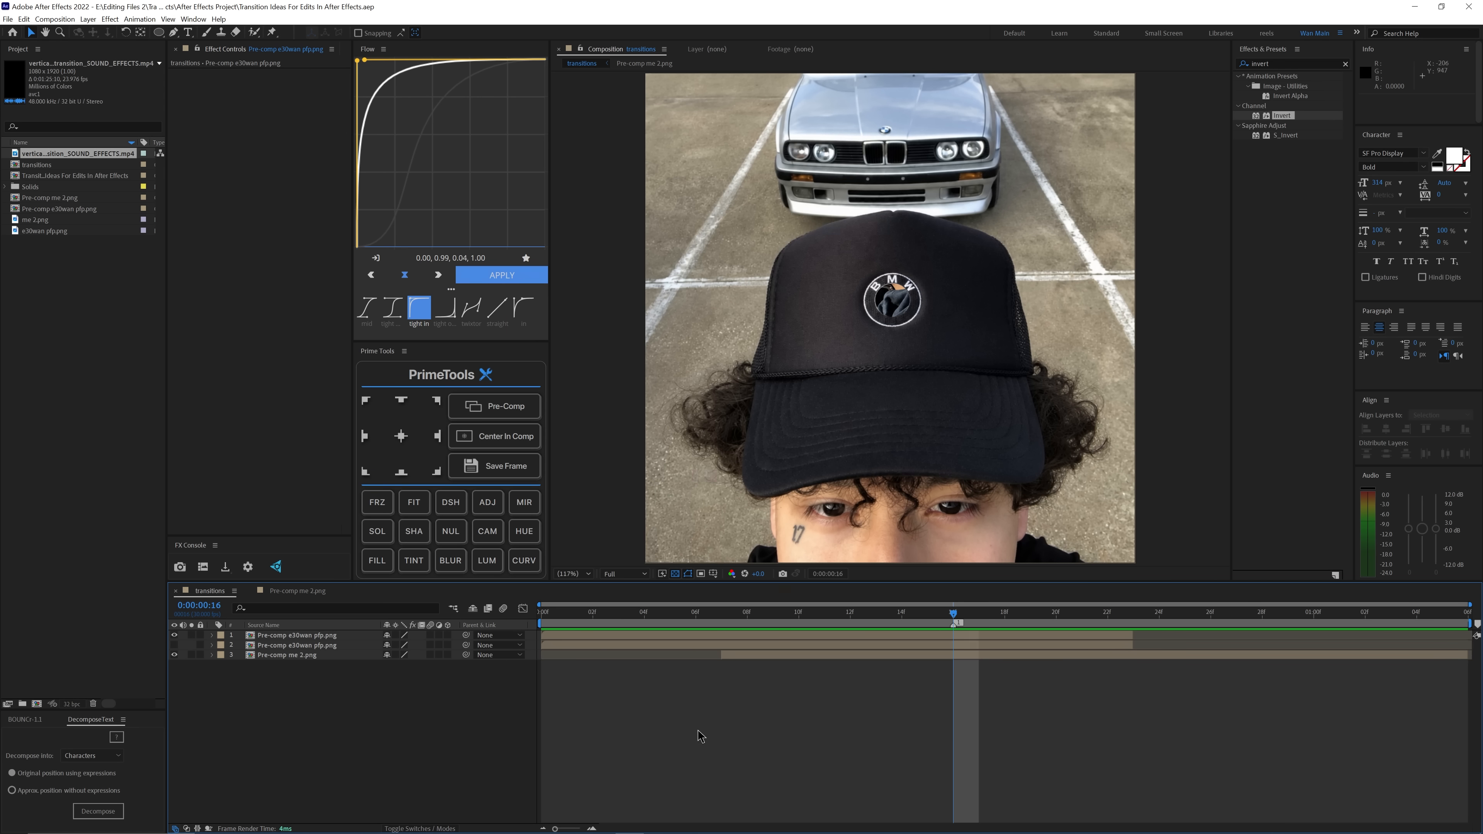
Step: Create a two-node camera with the 15mm preset
{"action": "left_click", "coordinate": [88, 18]}
{"action": "mouse_move", "coordinate": [99, 27]}
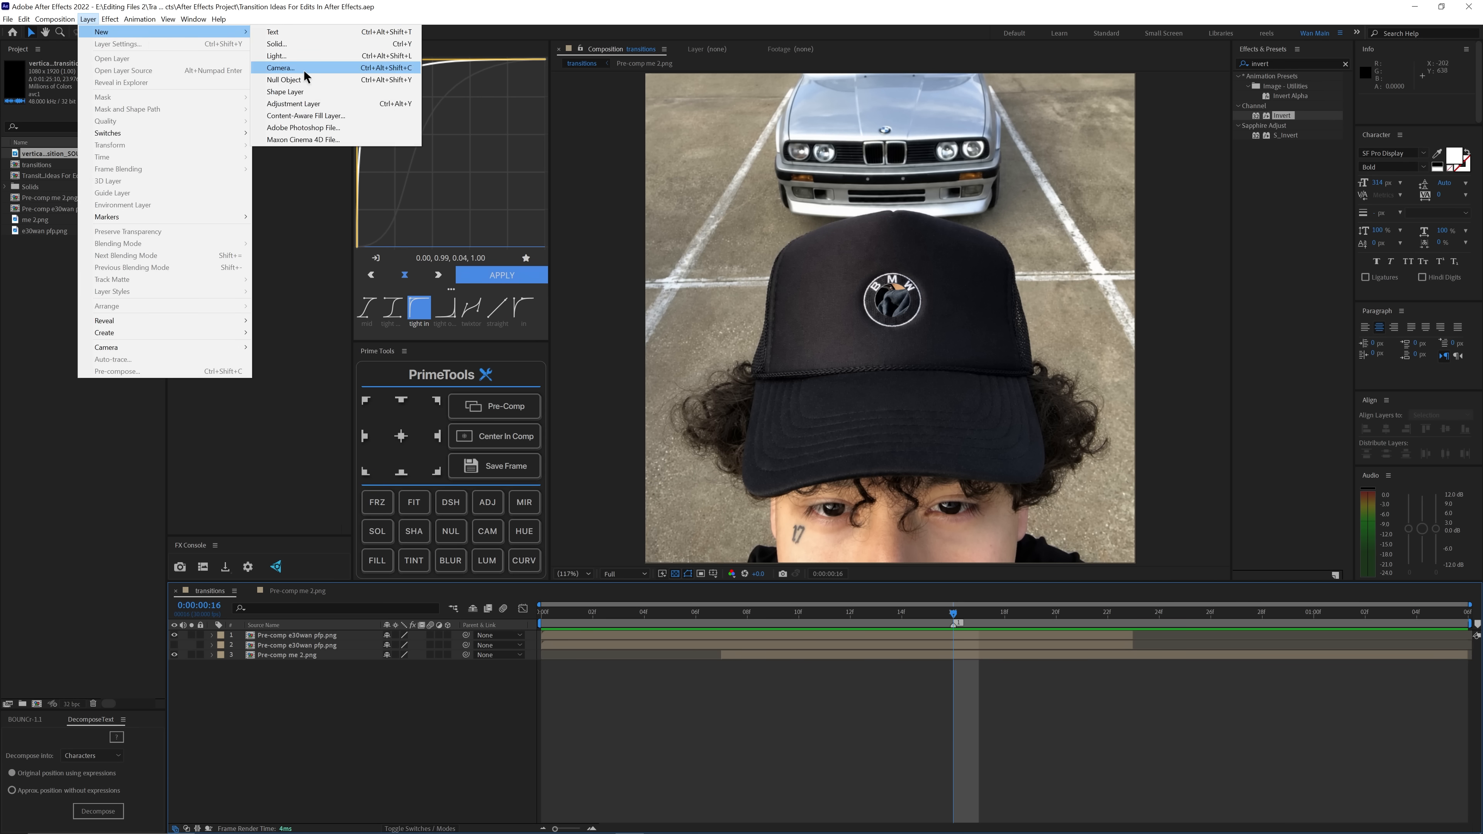
{"action": "left_click", "coordinate": [303, 74]}
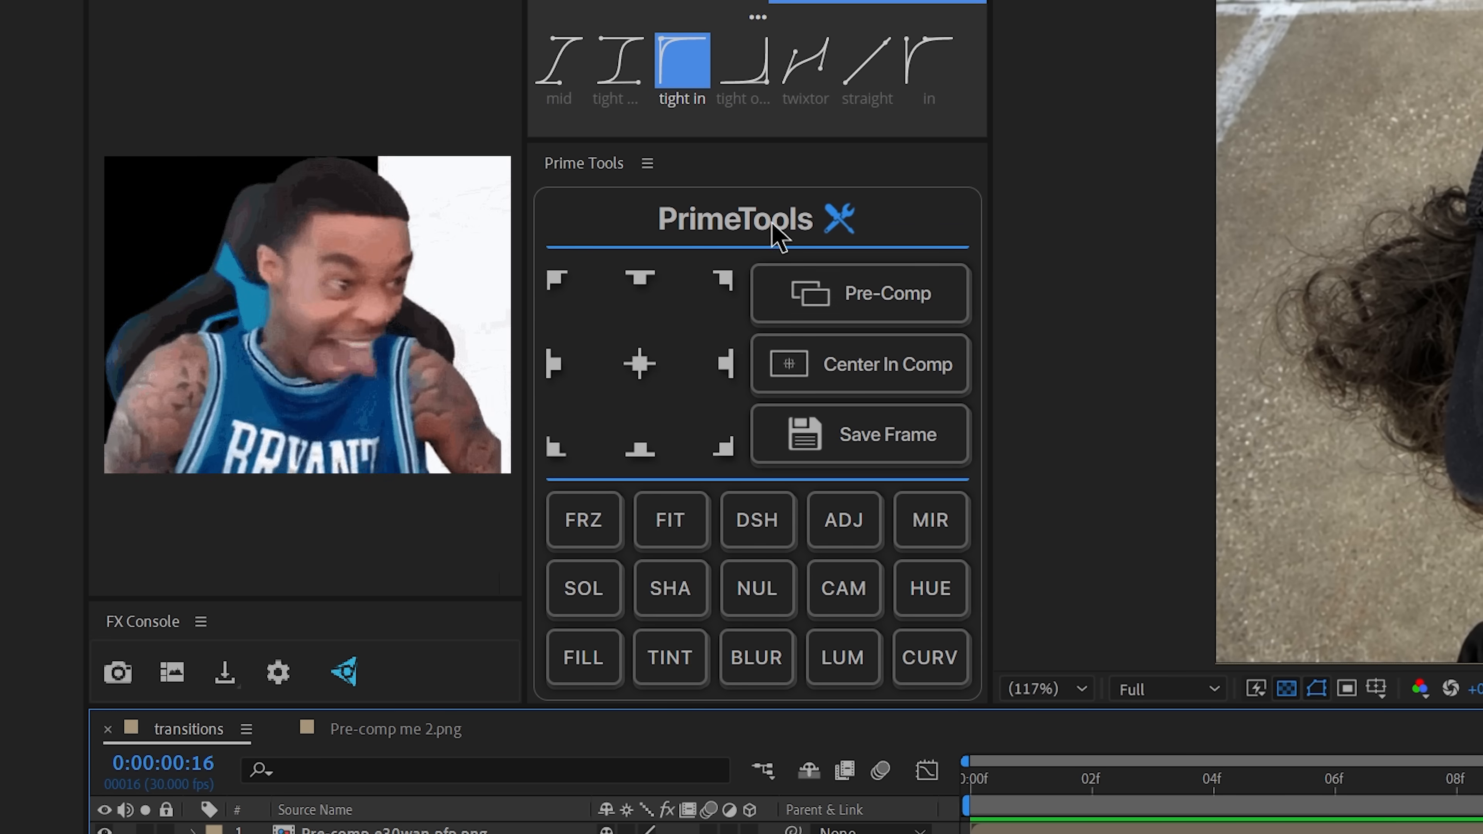
{"action": "left_click", "coordinate": [851, 597]}
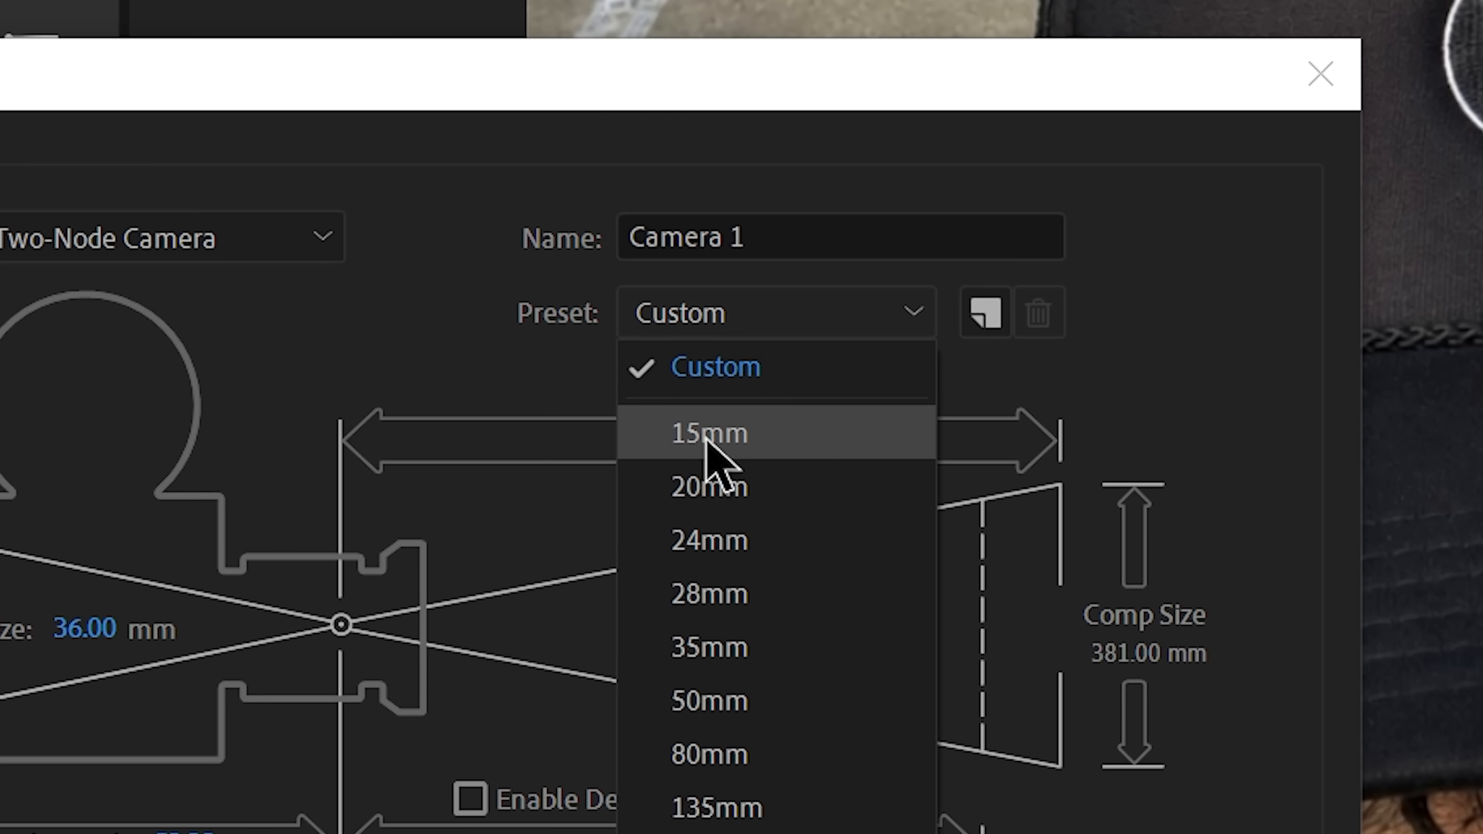
{"action": "left_click", "coordinate": [705, 437]}
{"action": "left_click", "coordinate": [758, 578]}
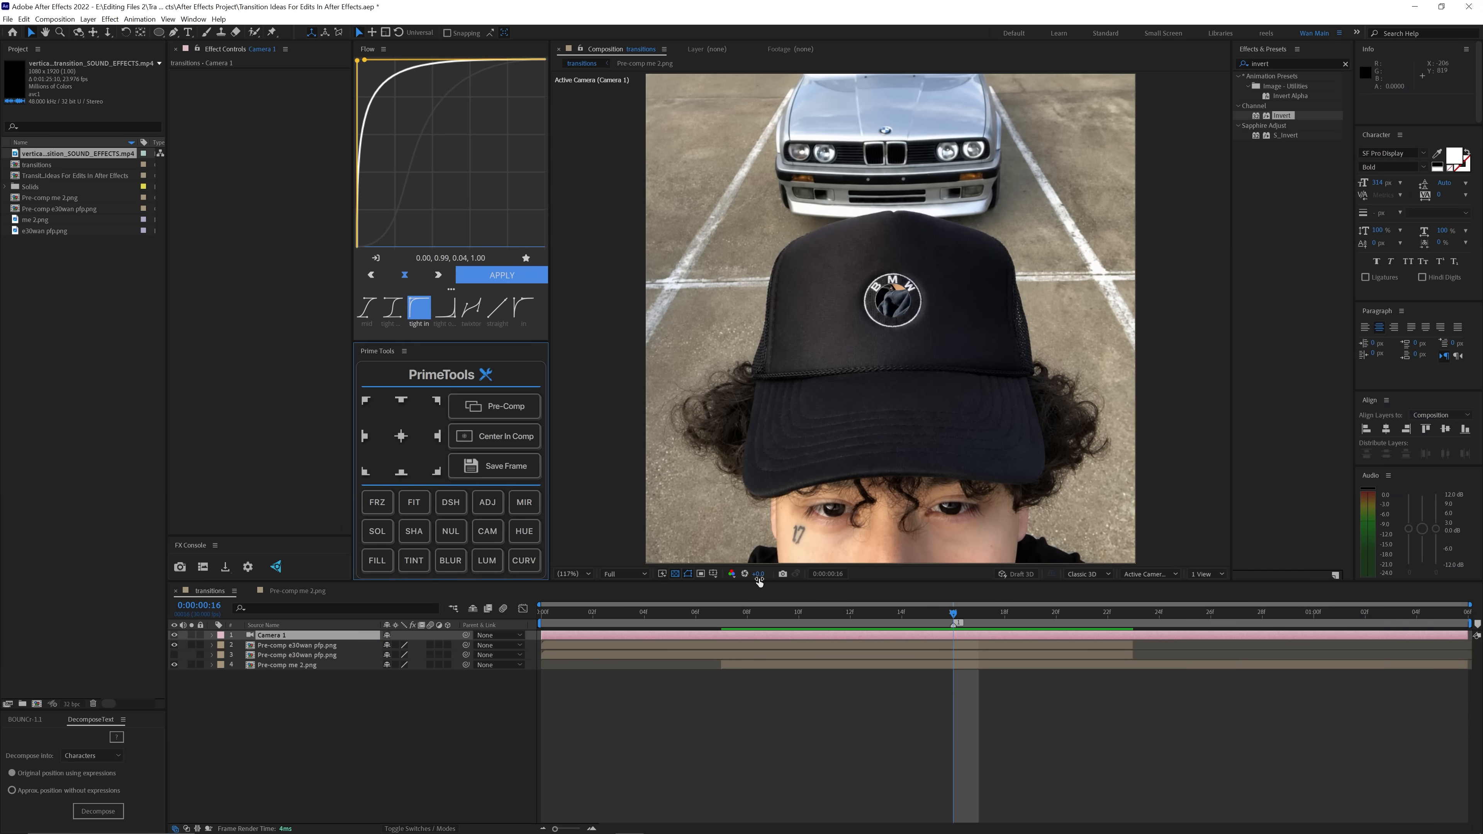
Step: Create a null object and turn on 3D for the null and all three pre-comp layers
{"action": "left_click", "coordinate": [451, 533]}
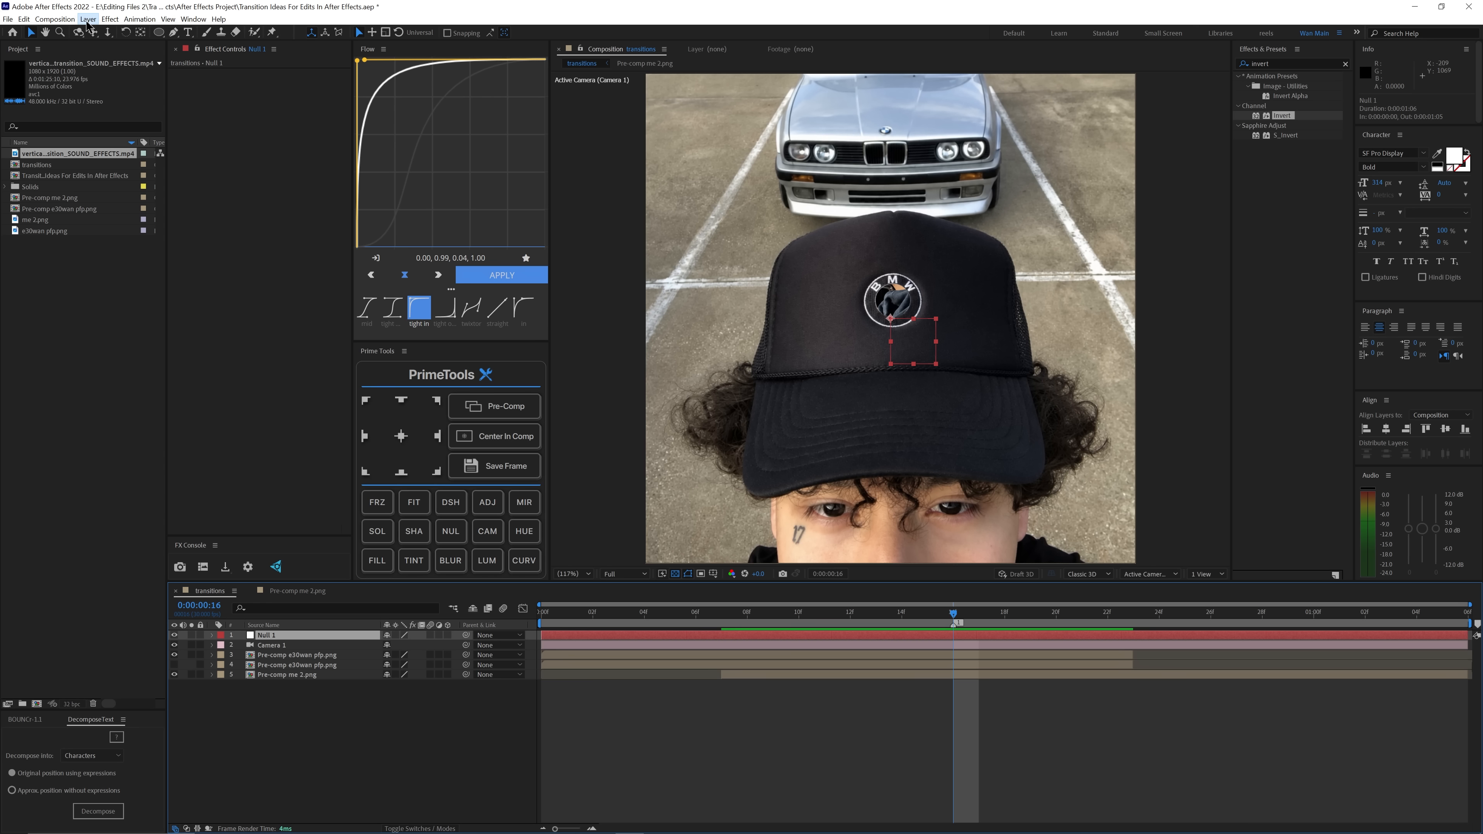
{"action": "left_click", "coordinate": [86, 21]}
{"action": "mouse_move", "coordinate": [120, 31]}
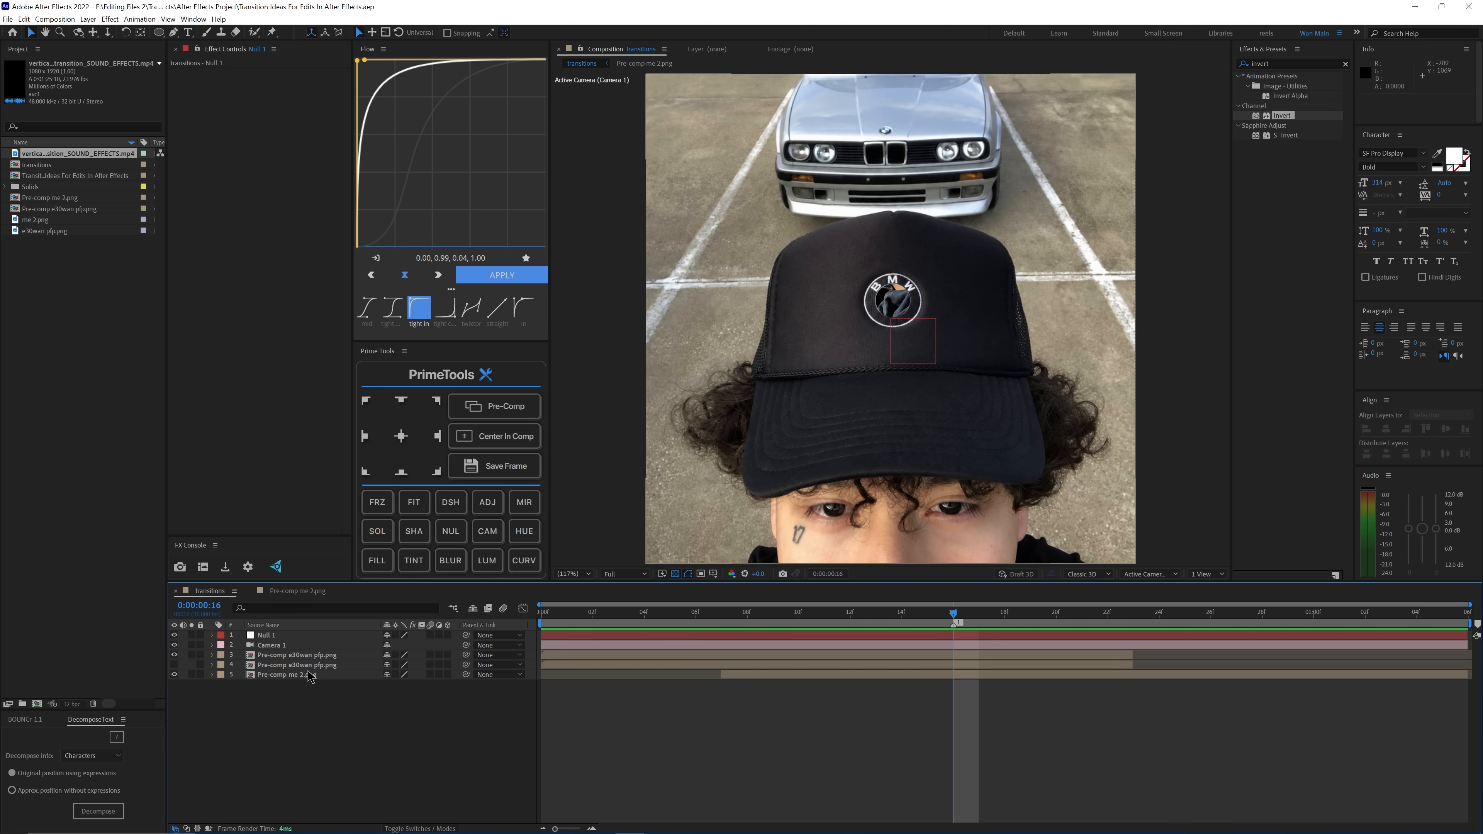
{"action": "left_click", "coordinate": [448, 635]}
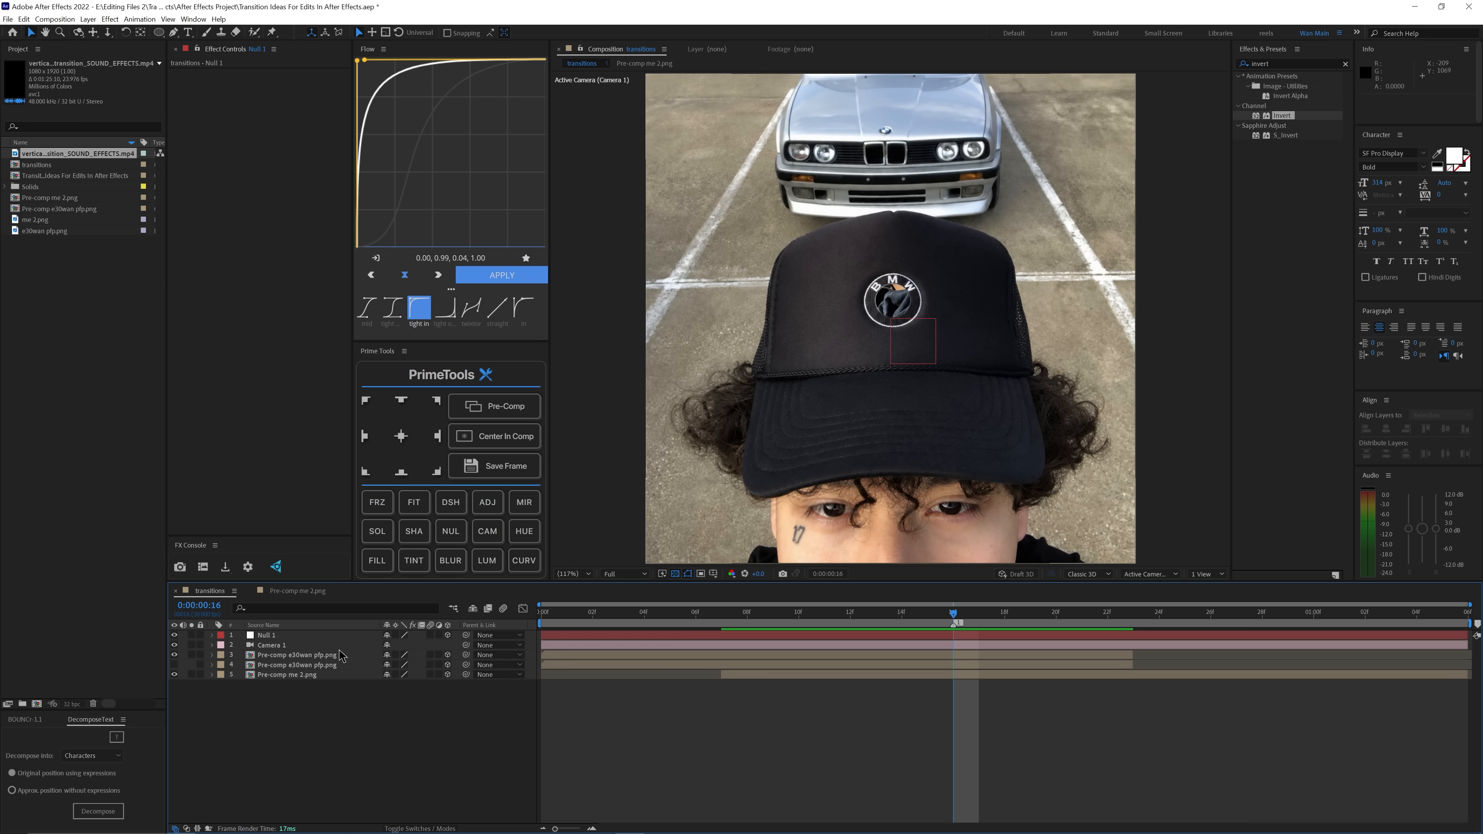
Step: Parent Camera 1 to Null 1
{"action": "left_click", "coordinate": [337, 646]}
{"action": "left_click_drag", "start_coordinate": [465, 645], "coordinate": [292, 636]}
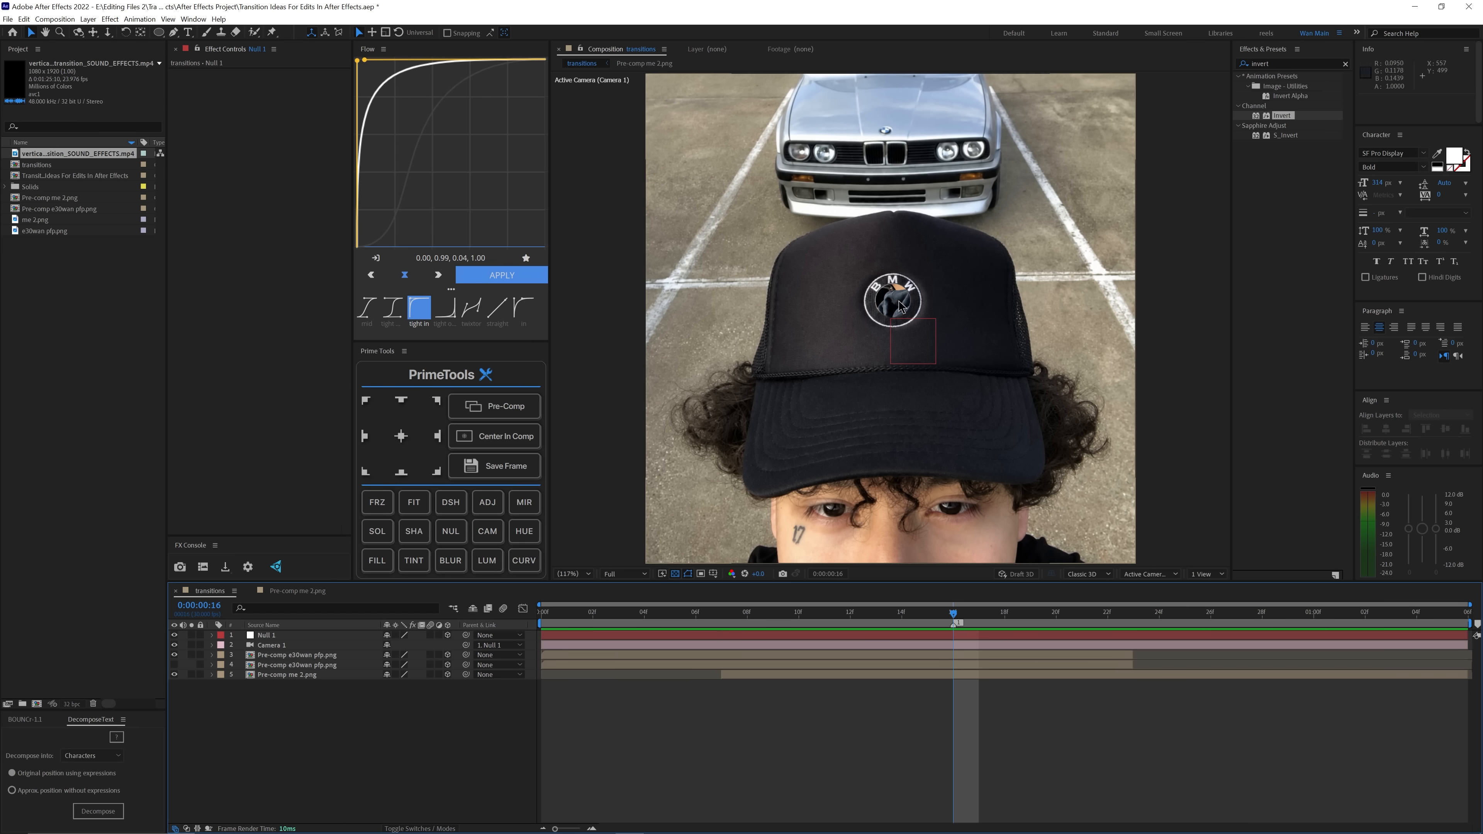
Step: Push the Pre-comp me 2.png layer back in depth by setting its Z position to 1009
{"action": "left_click", "coordinate": [759, 675]}
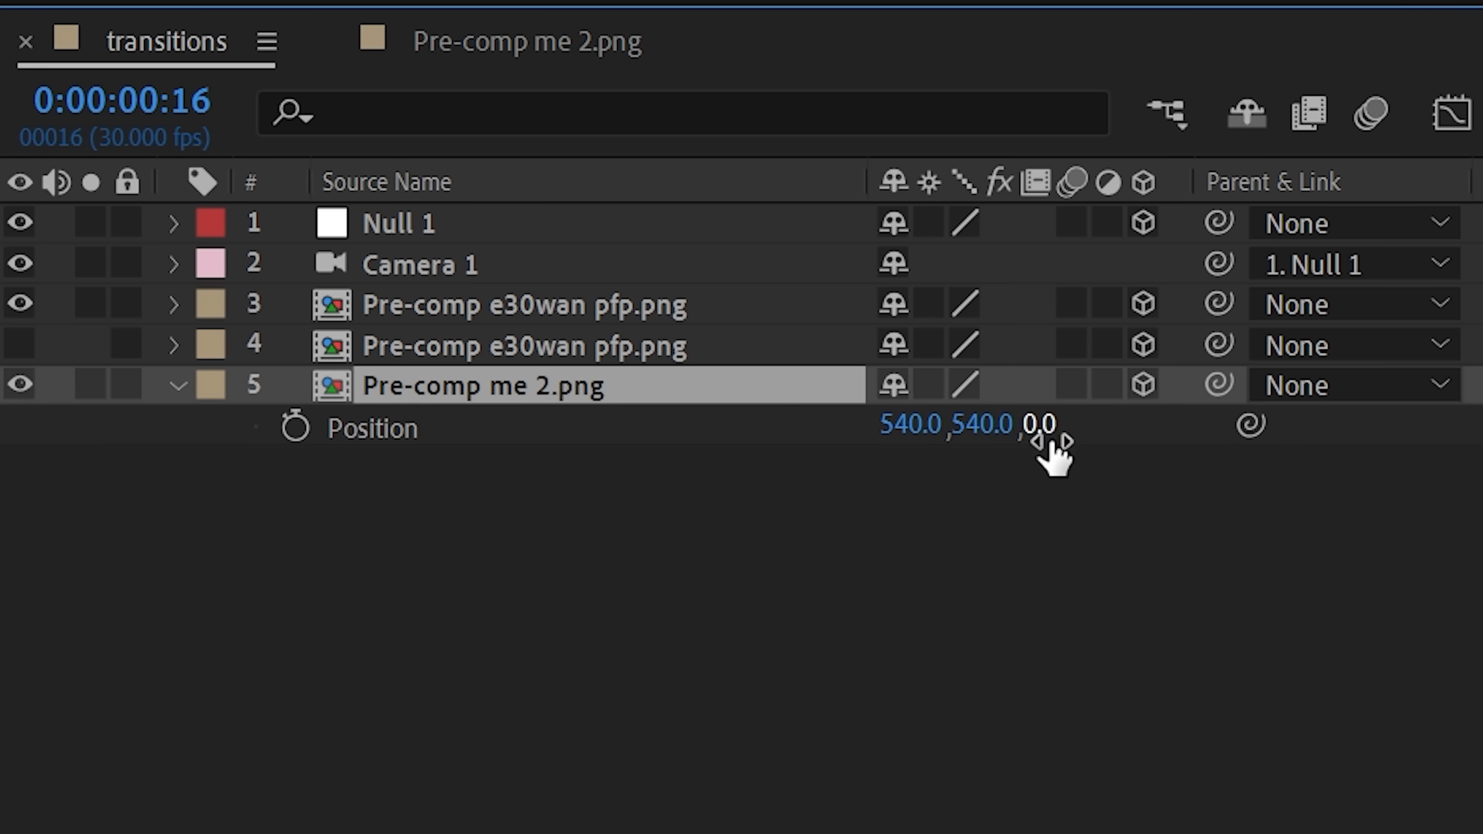
{"action": "left_click_drag", "start_coordinate": [1036, 431], "coordinate": [1123, 423]}
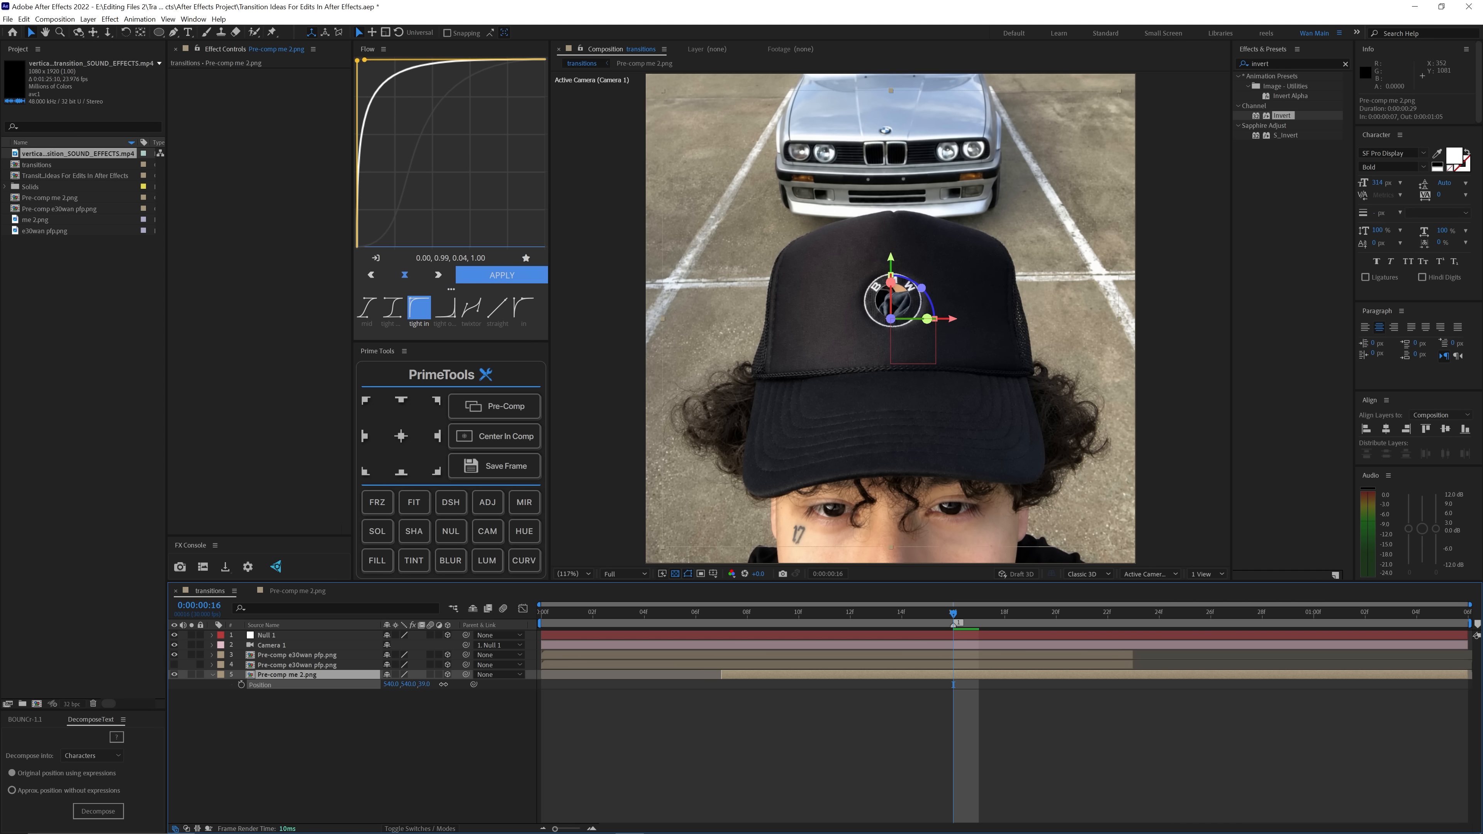
{"action": "left_click_drag", "start_coordinate": [489, 686], "coordinate": [1049, 664]}
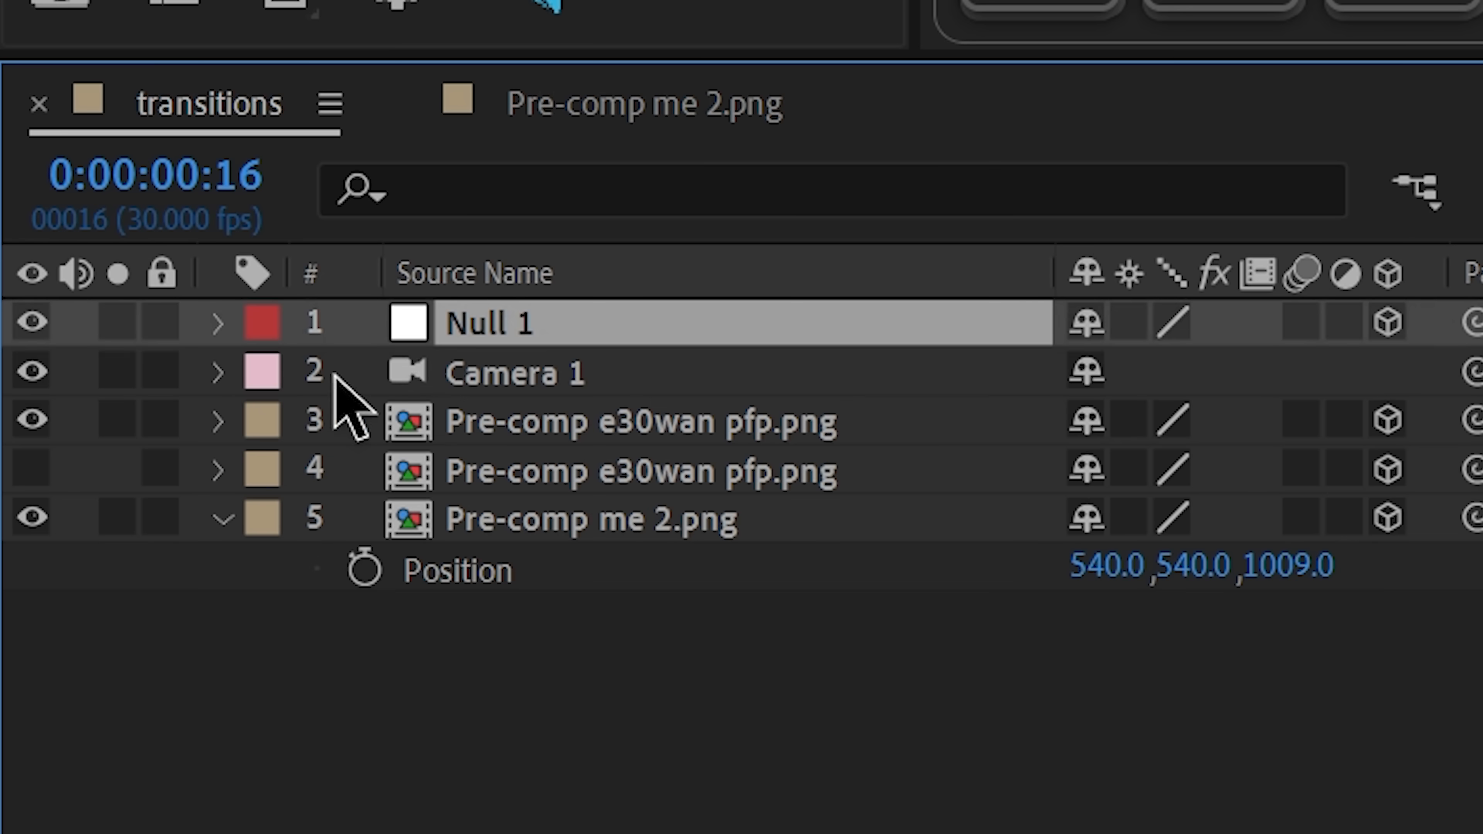
Step: Add a position keyframe to Null 1 and move it to frame 11
{"action": "key", "text": "p"}
{"action": "left_click", "coordinate": [241, 645]}
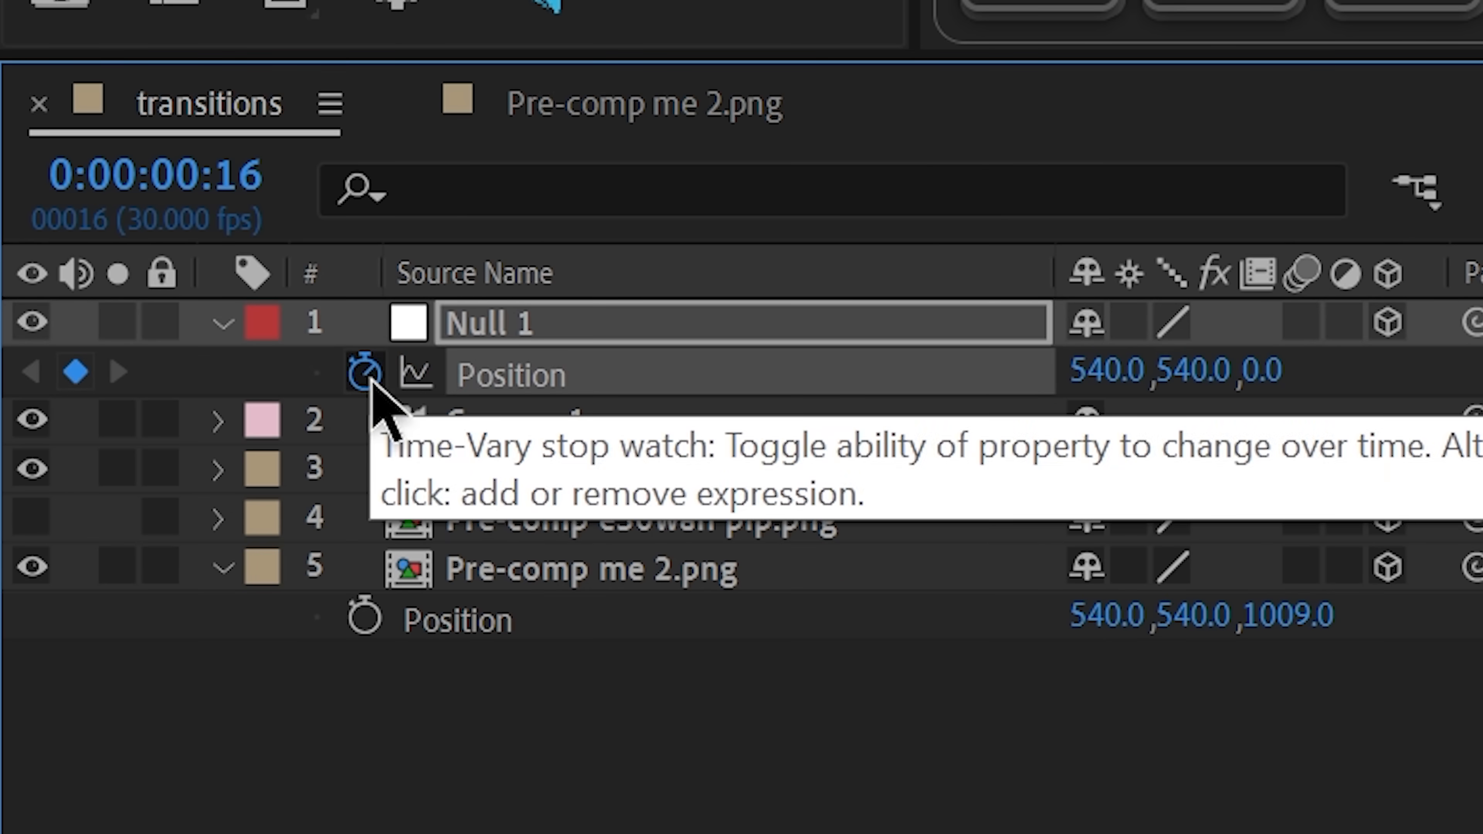
{"action": "left_click_drag", "start_coordinate": [810, 428], "coordinate": [517, 442]}
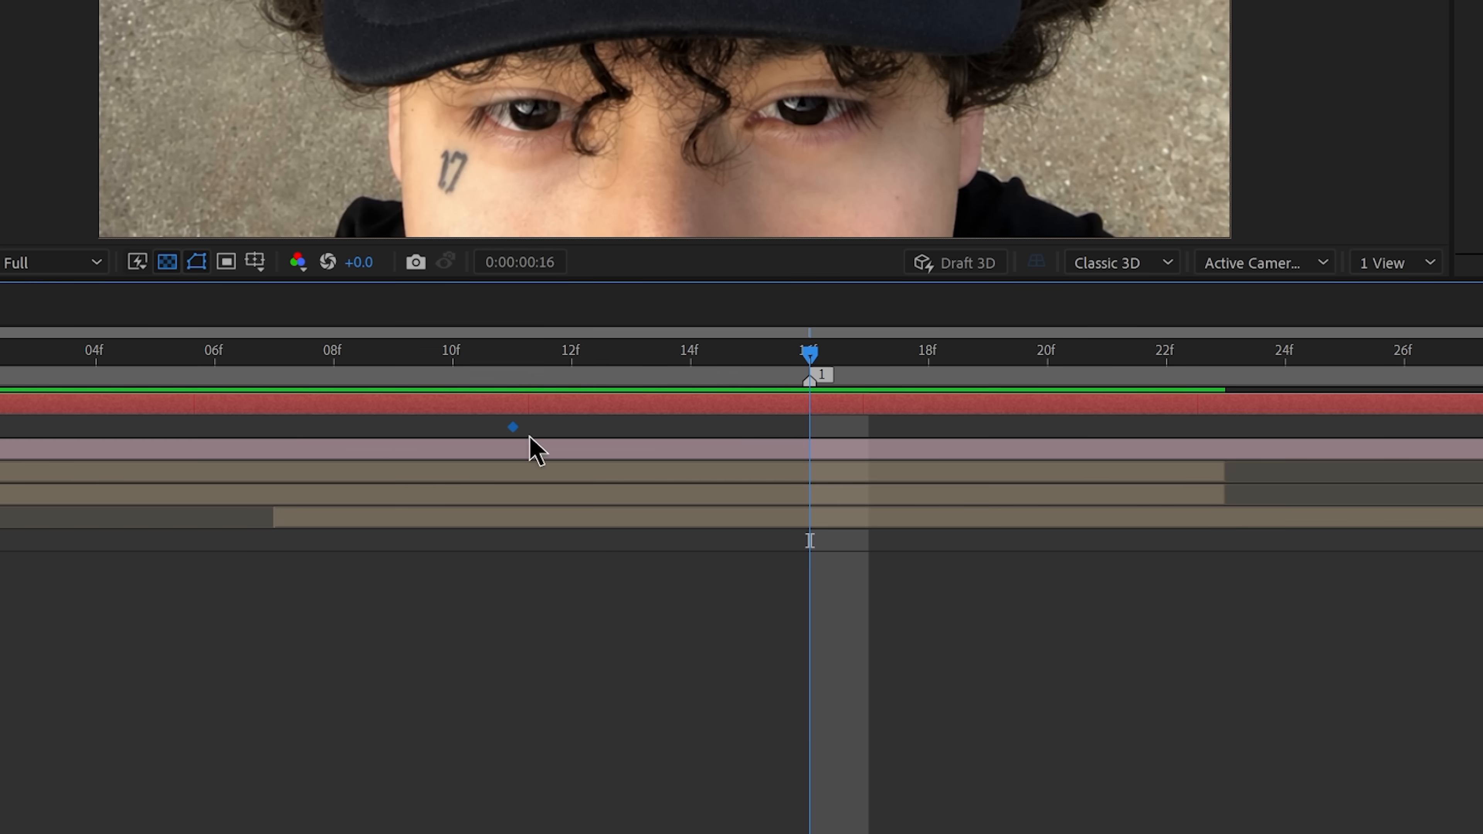
Step: Keyframe Null 1 at frame 21 with a larger Z position that carries the camera through the logo, and show the proportional grid
{"action": "left_click_drag", "start_coordinate": [810, 354], "coordinate": [1073, 403]}
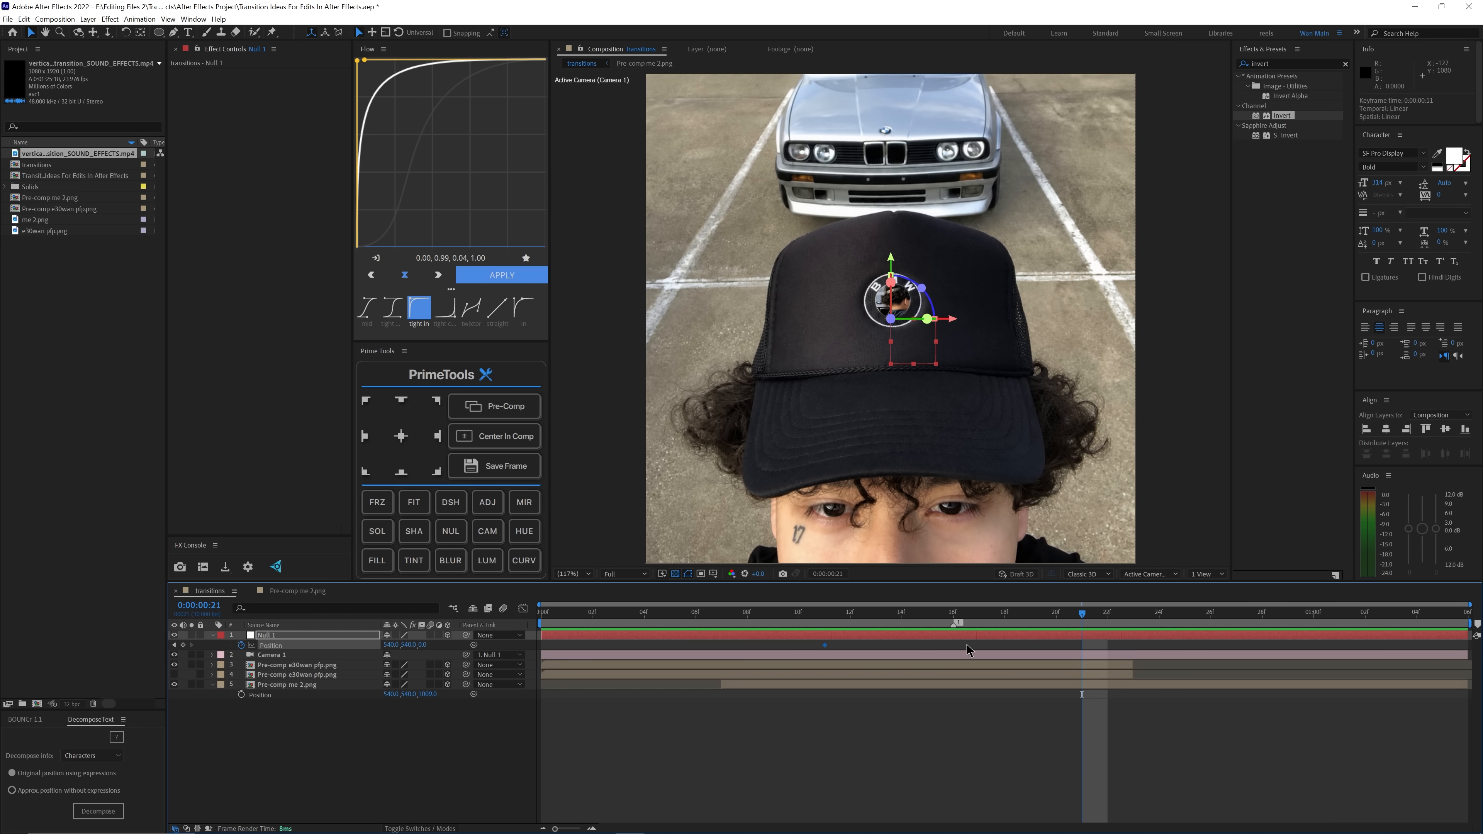
{"action": "left_click_drag", "start_coordinate": [424, 646], "coordinate": [475, 644]}
{"action": "left_click", "coordinate": [713, 573]}
{"action": "left_click", "coordinate": [738, 598]}
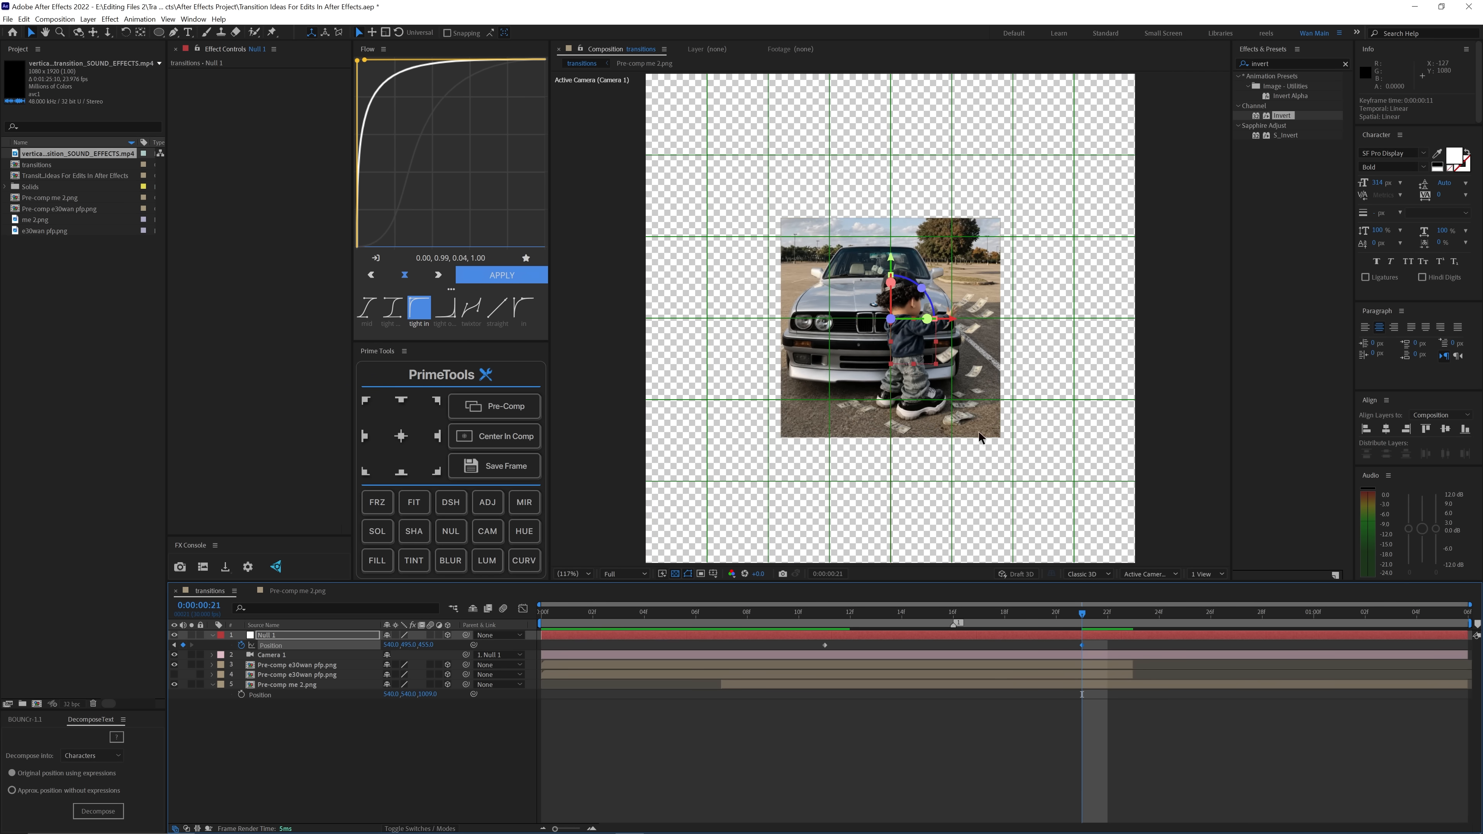
Step: Scale the Pre-comp me 2.png layer up to 248% so it fills the frame behind the logo opening
{"action": "left_click", "coordinate": [1000, 687]}
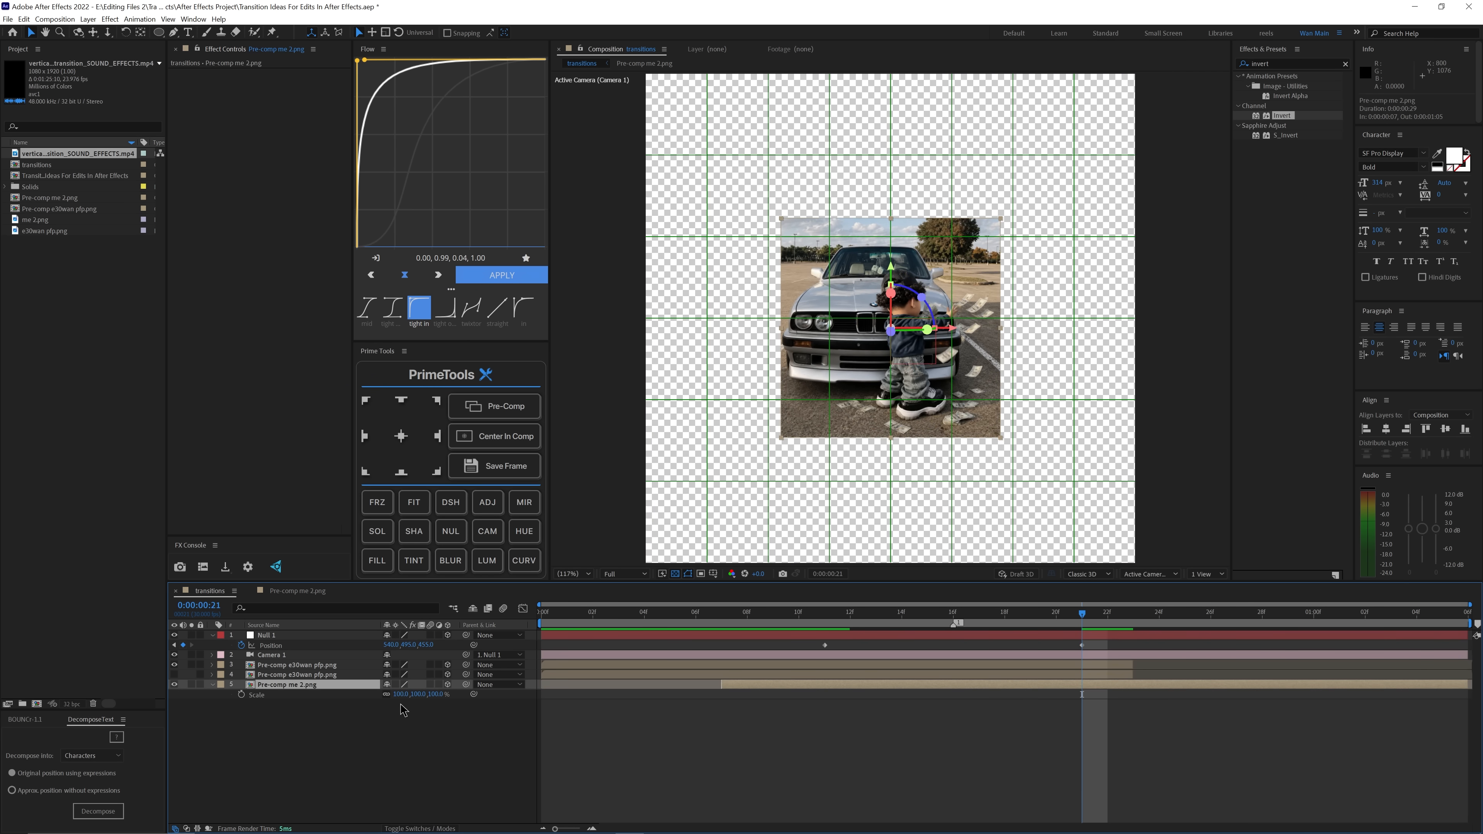
{"action": "left_click_drag", "start_coordinate": [402, 694], "coordinate": [474, 695]}
{"action": "key", "text": "ctrl+z"}
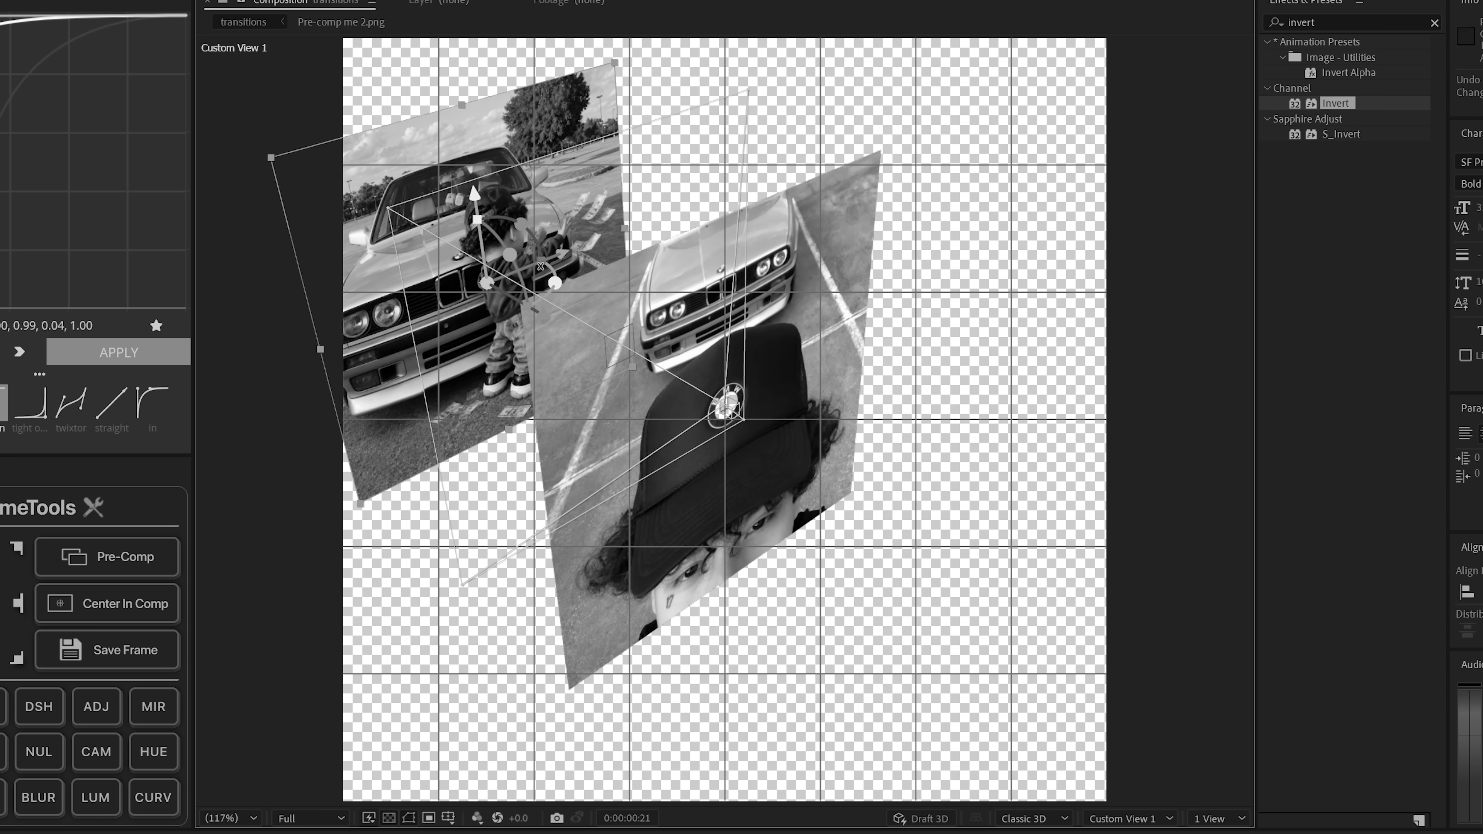
{"action": "left_click_drag", "start_coordinate": [265, 833], "coordinate": [370, 833]}
{"action": "left_click_drag", "start_coordinate": [870, 404], "coordinate": [908, 386]}
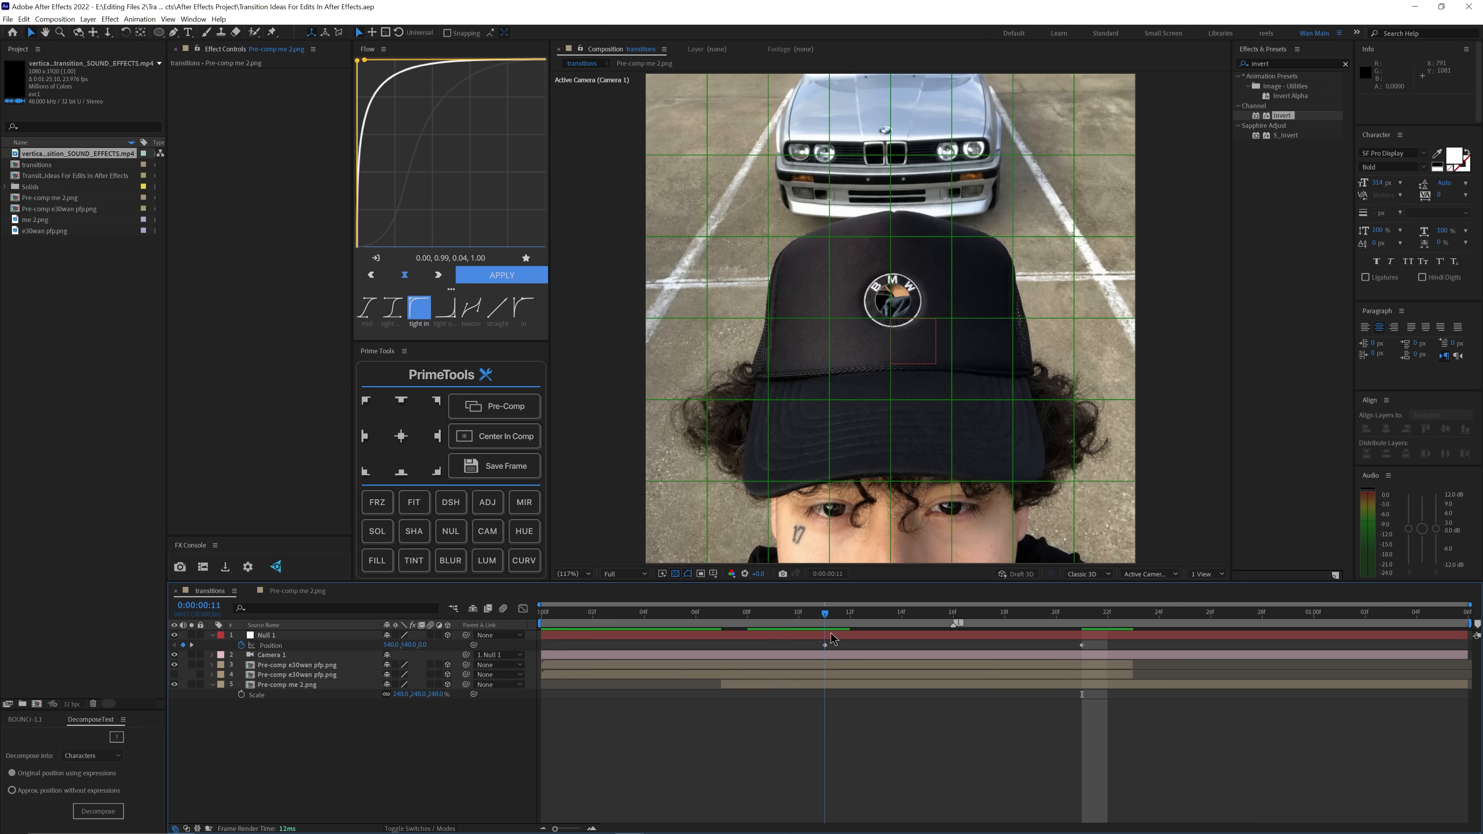
{"action": "left_click_drag", "start_coordinate": [832, 639], "coordinate": [1056, 676]}
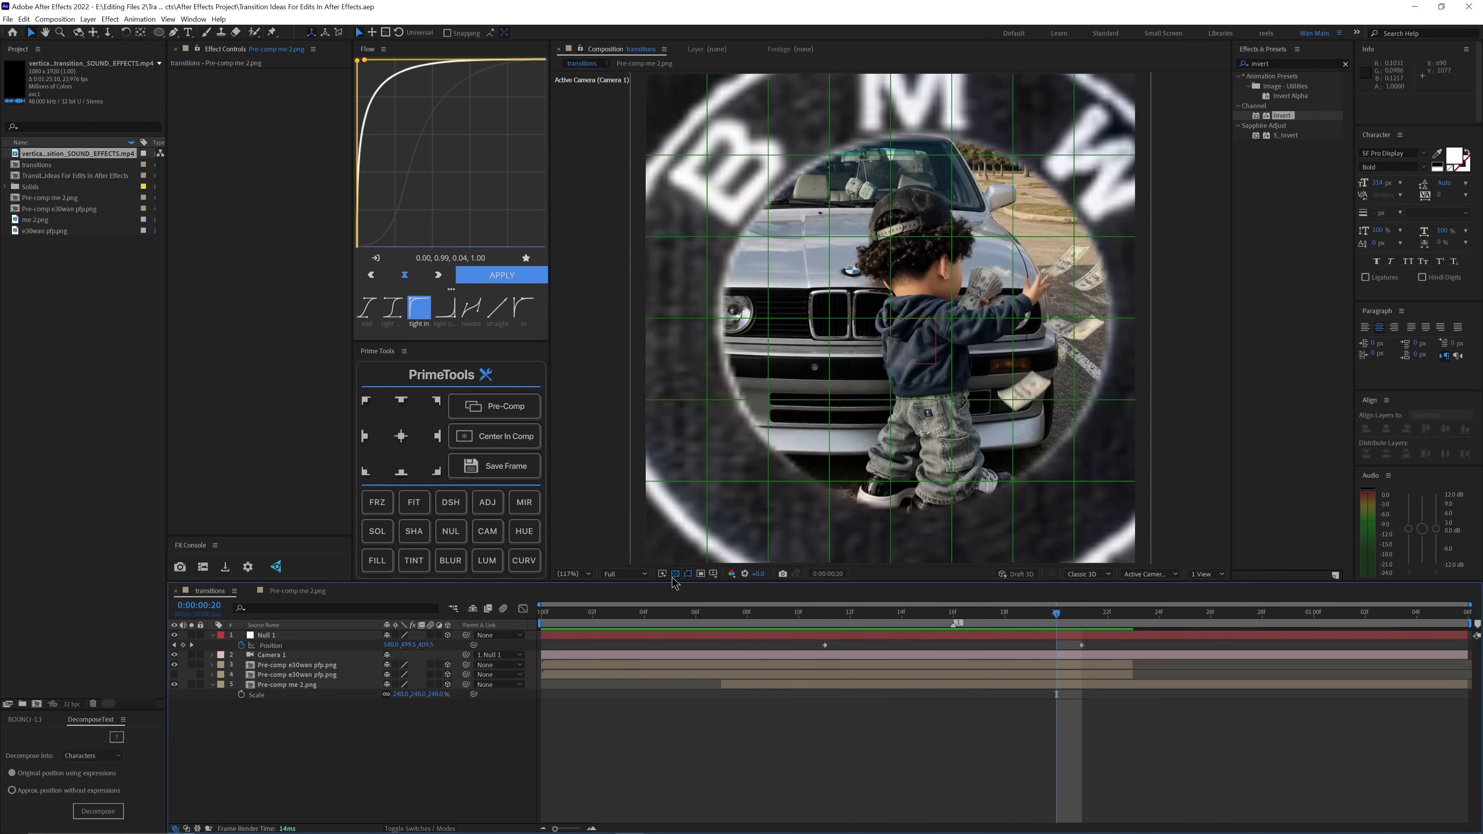
Step: Preview the zoom and spread Null 1's position keyframes apart to frames 9 and 24
{"action": "key", "text": "space"}
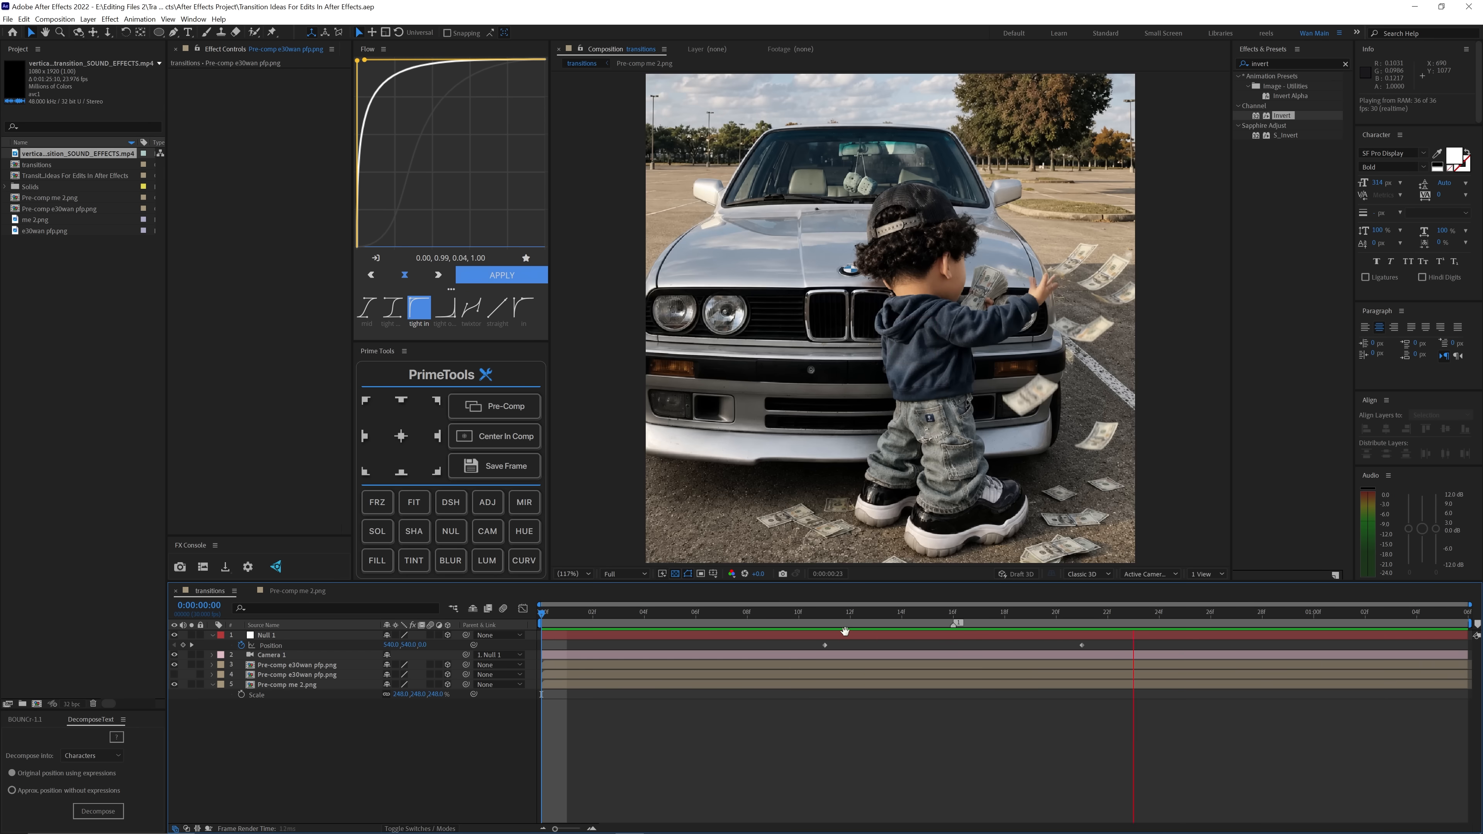
{"action": "left_click", "coordinate": [849, 614]}
{"action": "left_click_drag", "start_coordinate": [1072, 635], "coordinate": [1098, 637]}
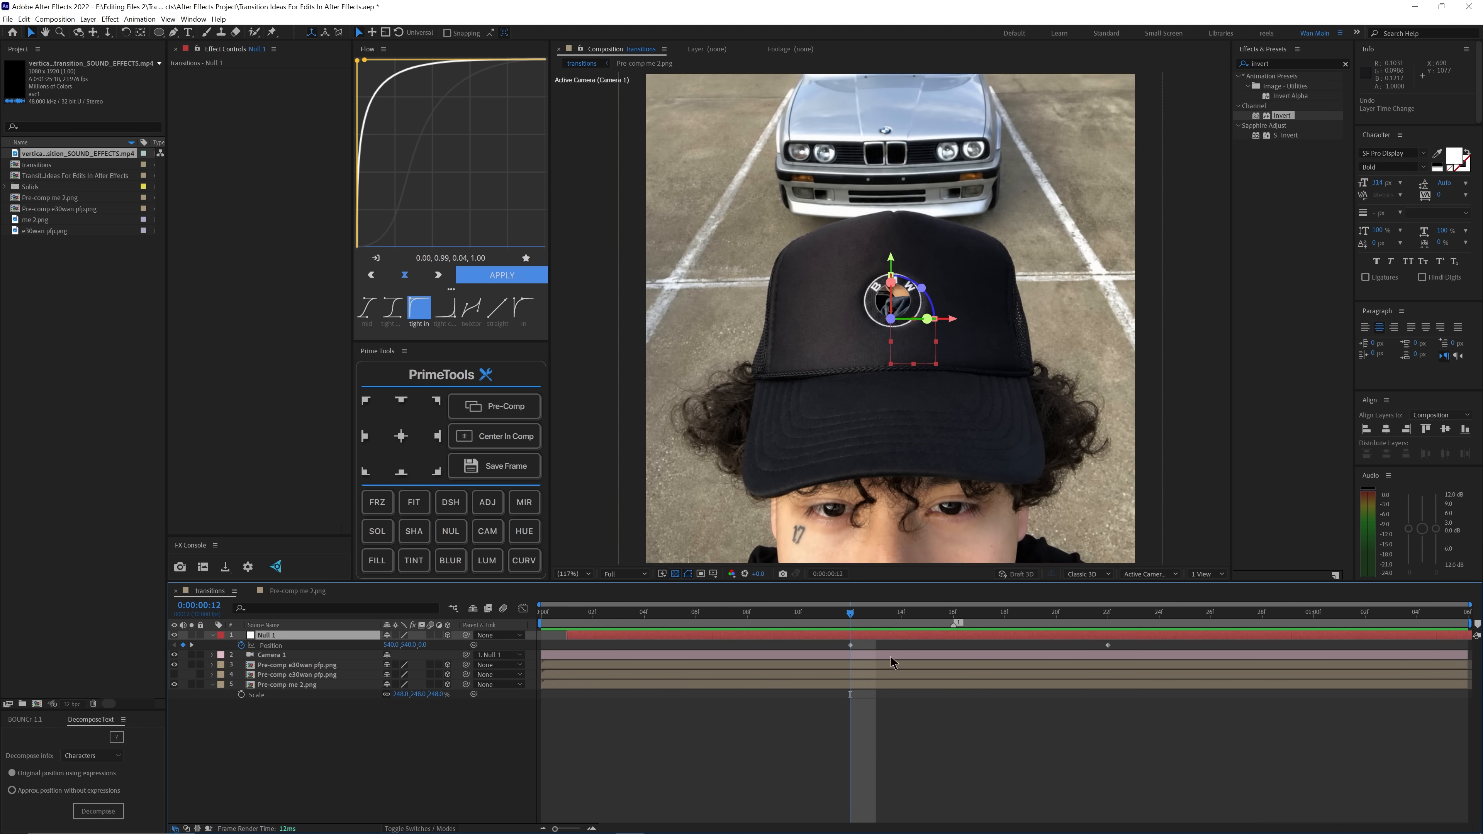
{"action": "key", "text": "ctrl+z"}
{"action": "left_click_drag", "start_coordinate": [826, 646], "coordinate": [787, 653]}
{"action": "left_click_drag", "start_coordinate": [1081, 646], "coordinate": [1111, 654]}
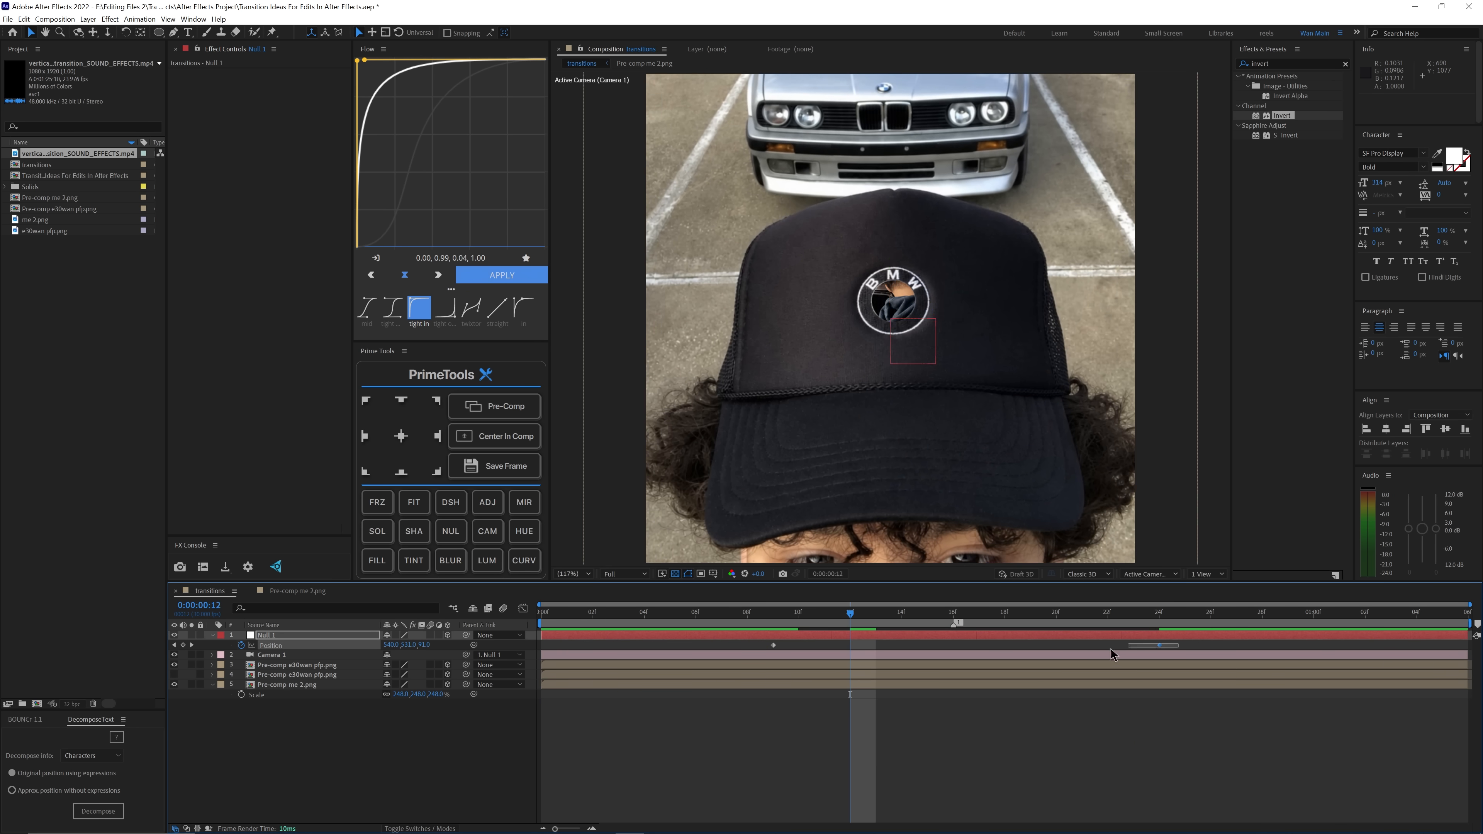
Step: Easy-ease Null 1's position keyframes, pull both speed-graph handles inward to make a sharp central peak, and preview the zoom
{"action": "right_click", "coordinate": [774, 645]}
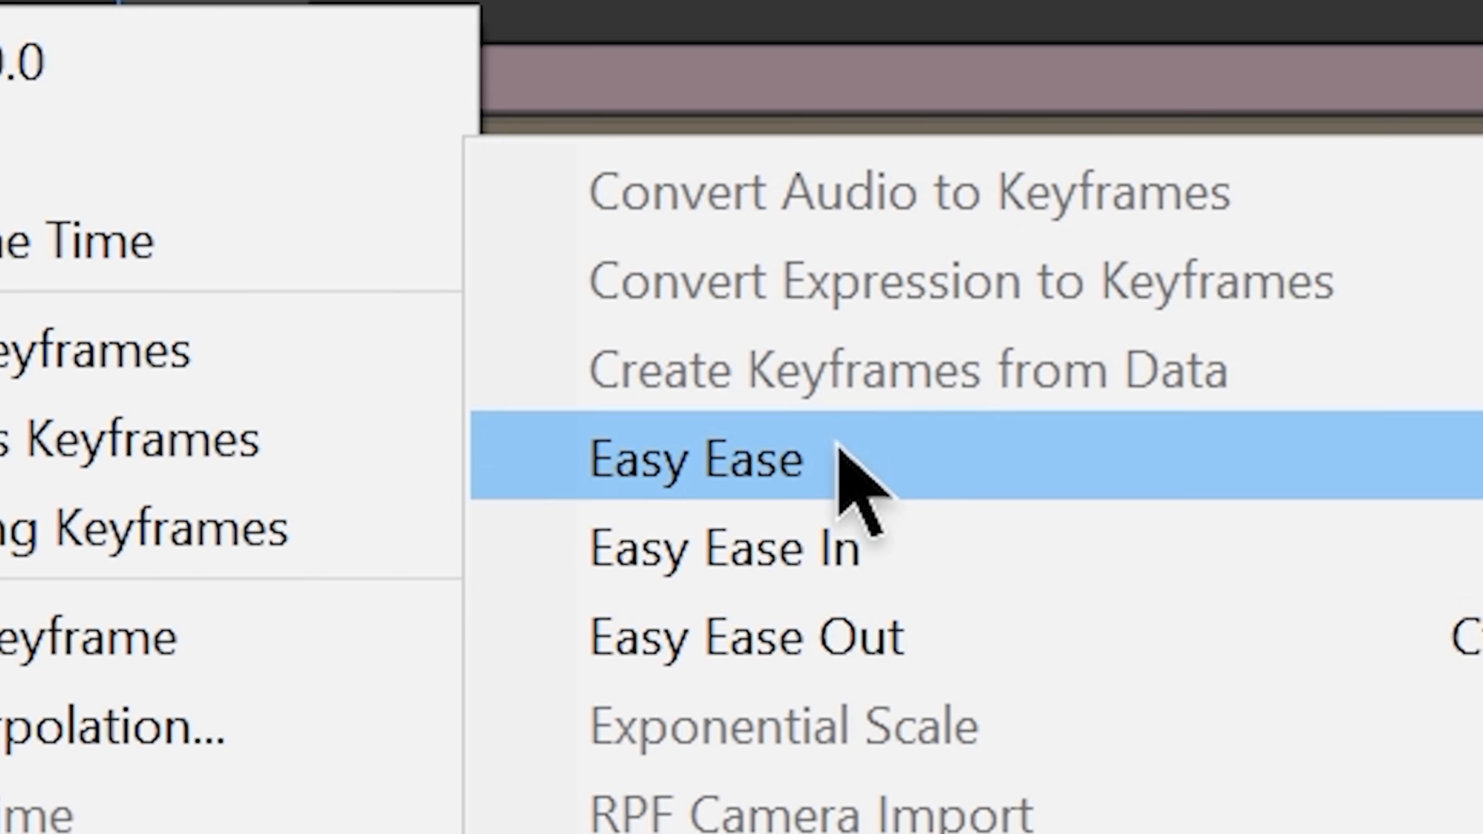
{"action": "left_click", "coordinate": [952, 704]}
{"action": "left_click", "coordinate": [770, 395]}
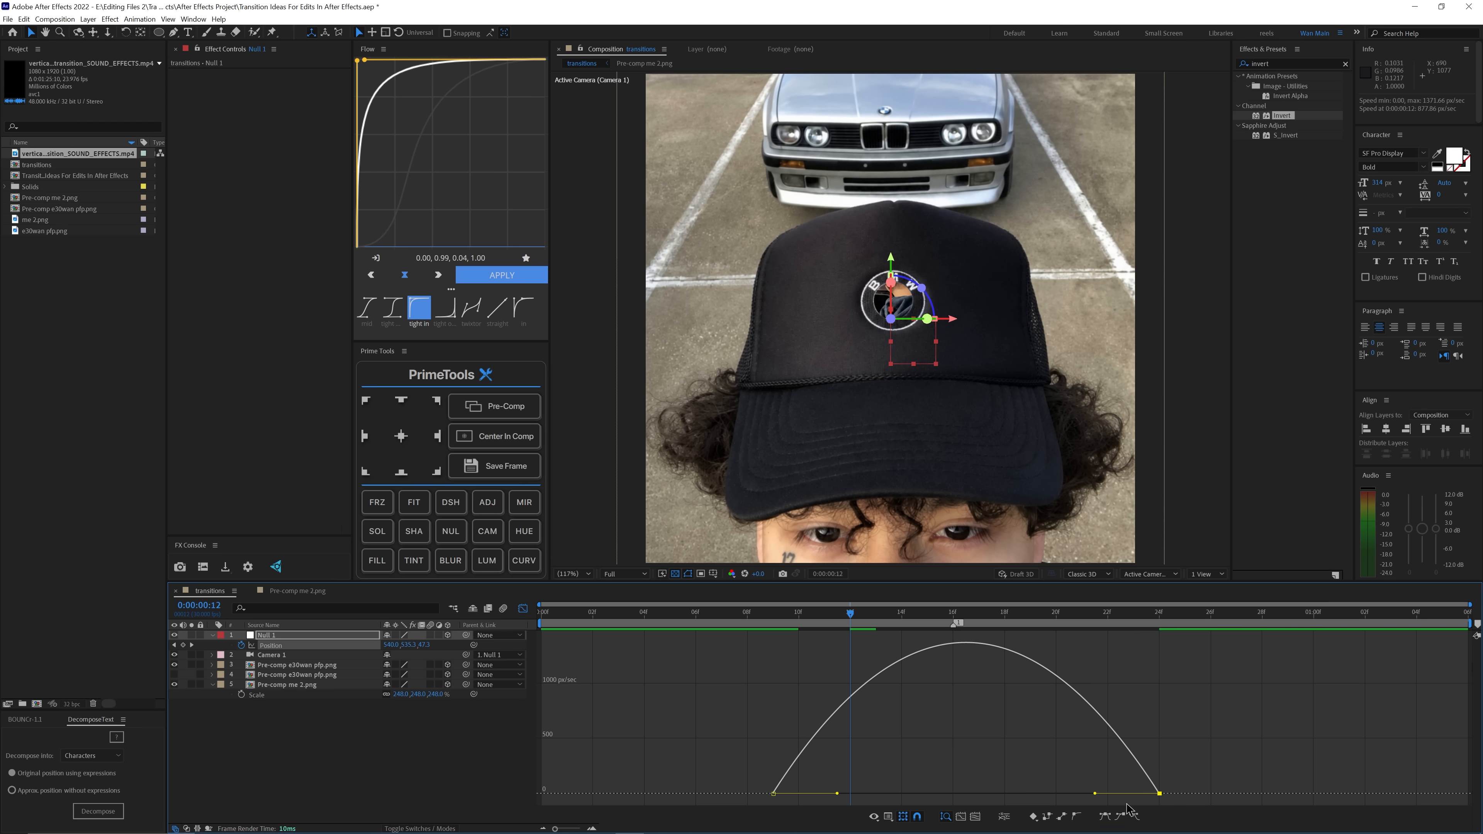
{"action": "left_click_drag", "start_coordinate": [1095, 796], "coordinate": [969, 794]}
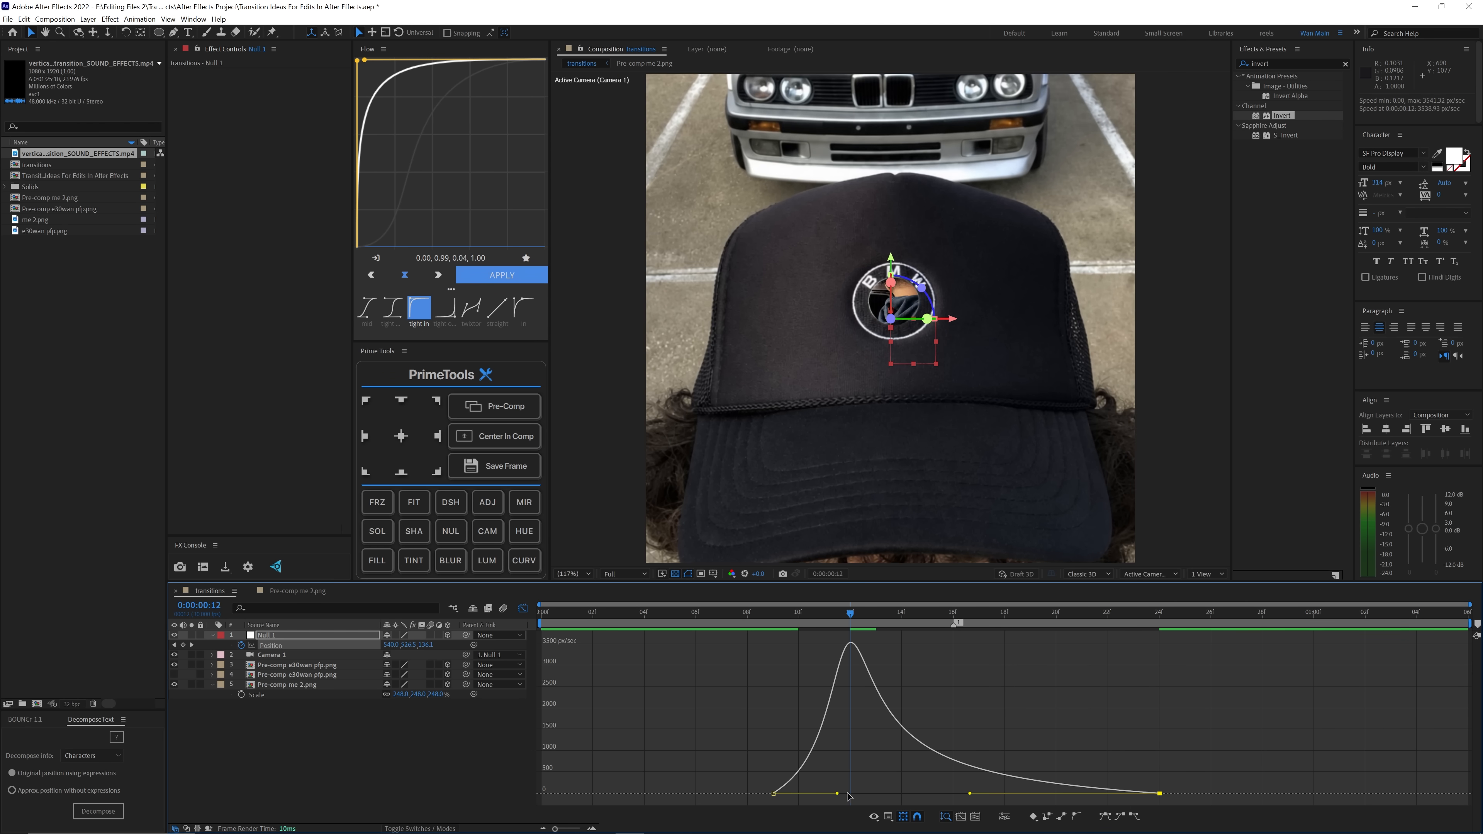
{"action": "left_click_drag", "start_coordinate": [847, 793], "coordinate": [953, 798]}
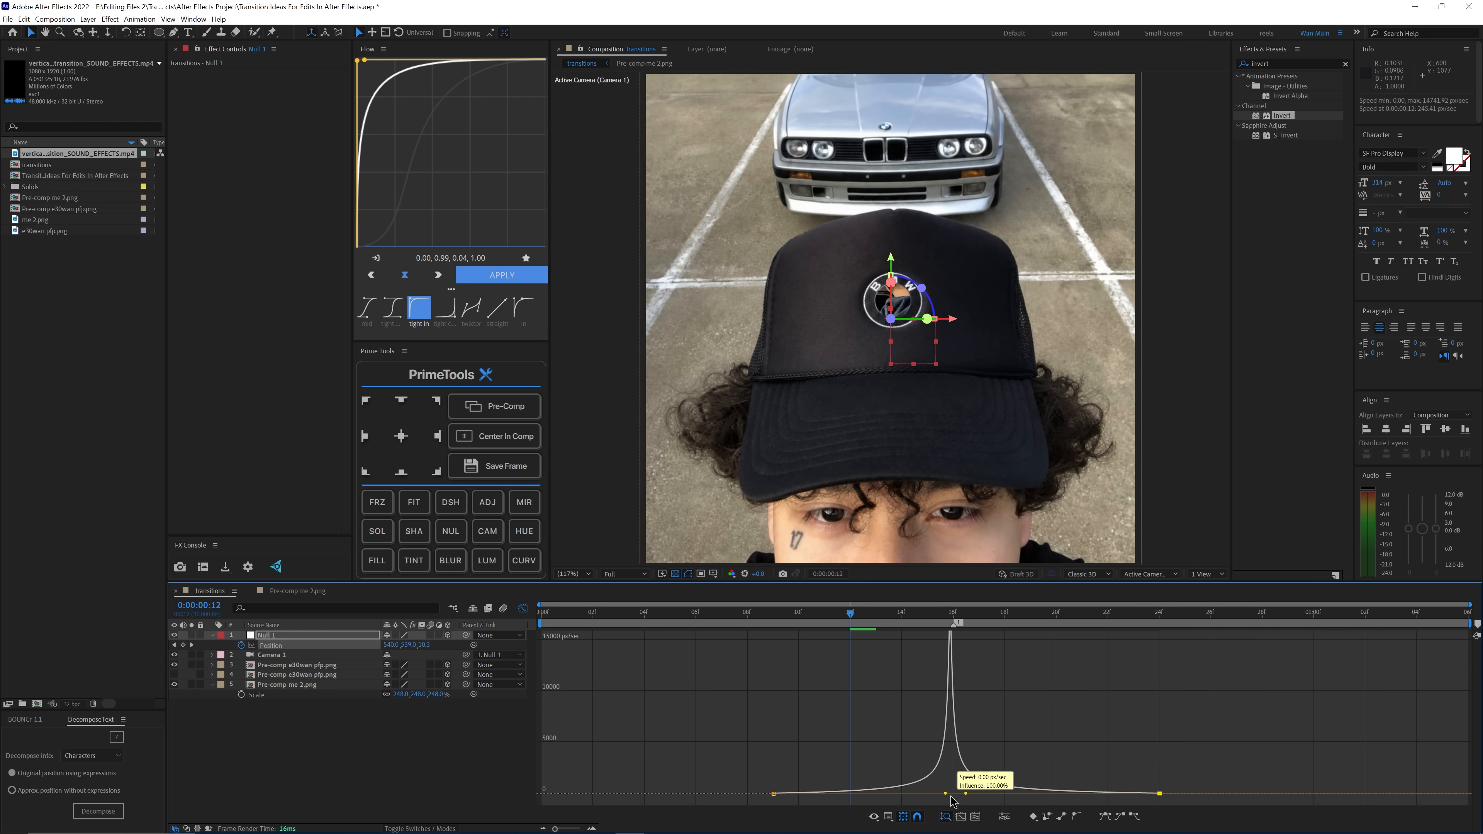
{"action": "key", "text": "shift+F3"}
{"action": "key", "text": "Page_Down"}
{"action": "key", "text": "Page_Down"}
{"action": "key", "text": "Page_Down"}
{"action": "key", "text": "Page_Down"}
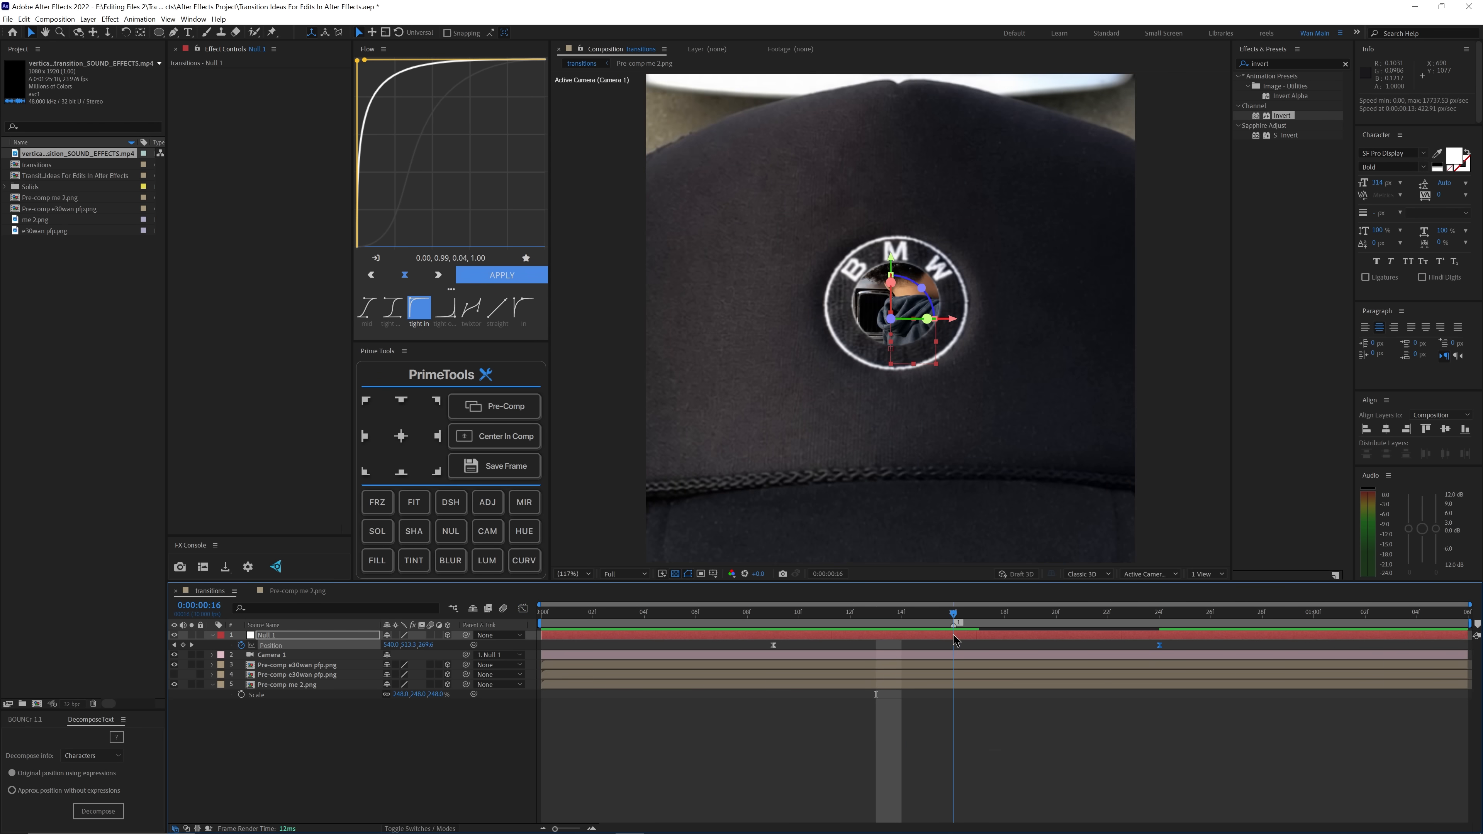
{"action": "key", "text": "space"}
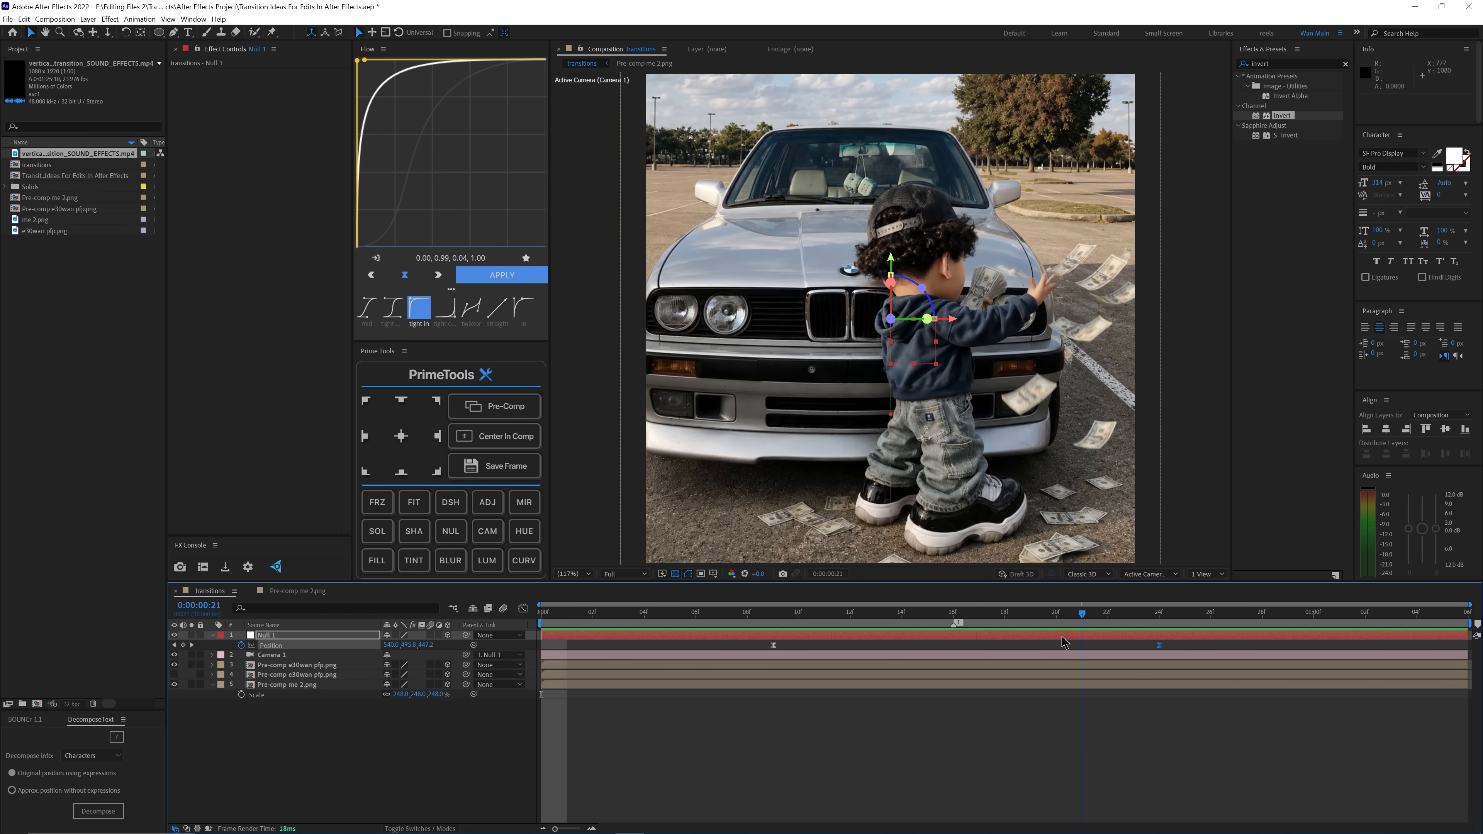
{"action": "key", "text": "space"}
Step: Make the hidden masked logo layer, the lower Pre-comp e30wan pfp.png, visible and check it along the zoom
{"action": "left_click_drag", "start_coordinate": [854, 656], "coordinate": [1002, 628]}
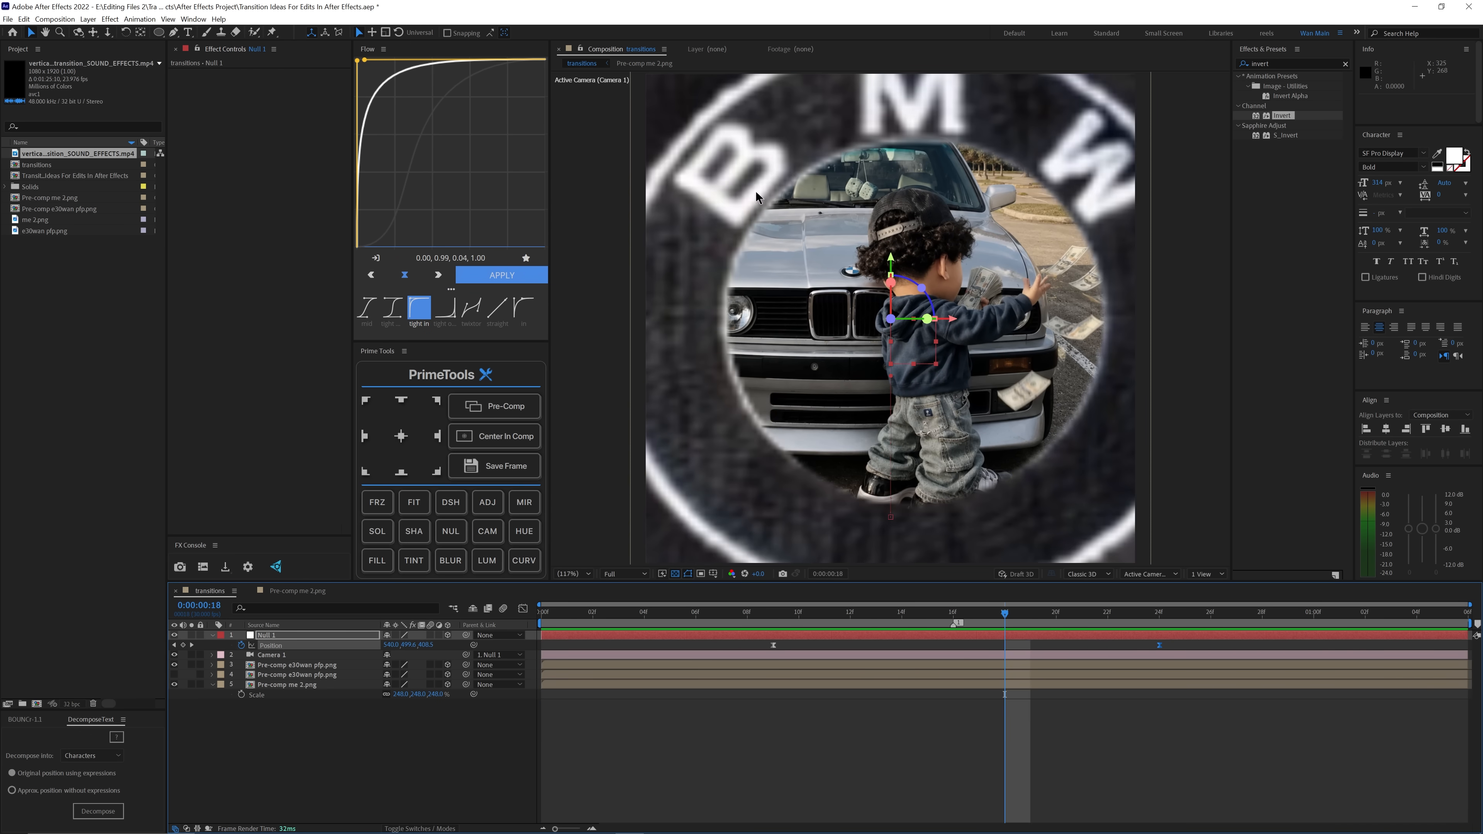
{"action": "left_click", "coordinate": [272, 676]}
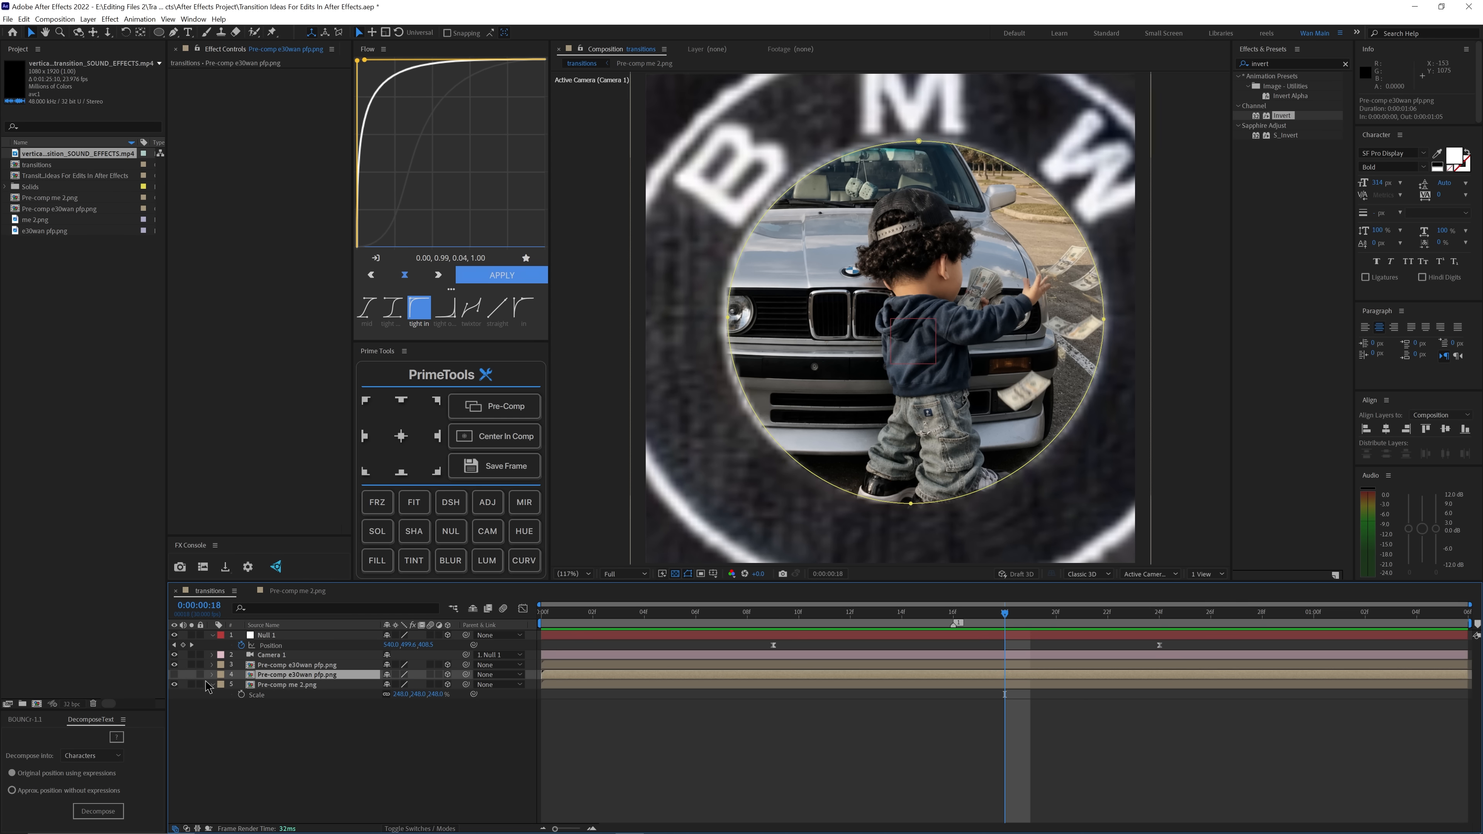
{"action": "left_click", "coordinate": [174, 674]}
{"action": "left_click", "coordinate": [174, 674]}
{"action": "left_click", "coordinate": [174, 674]}
{"action": "left_click_drag", "start_coordinate": [799, 613], "coordinate": [928, 657]}
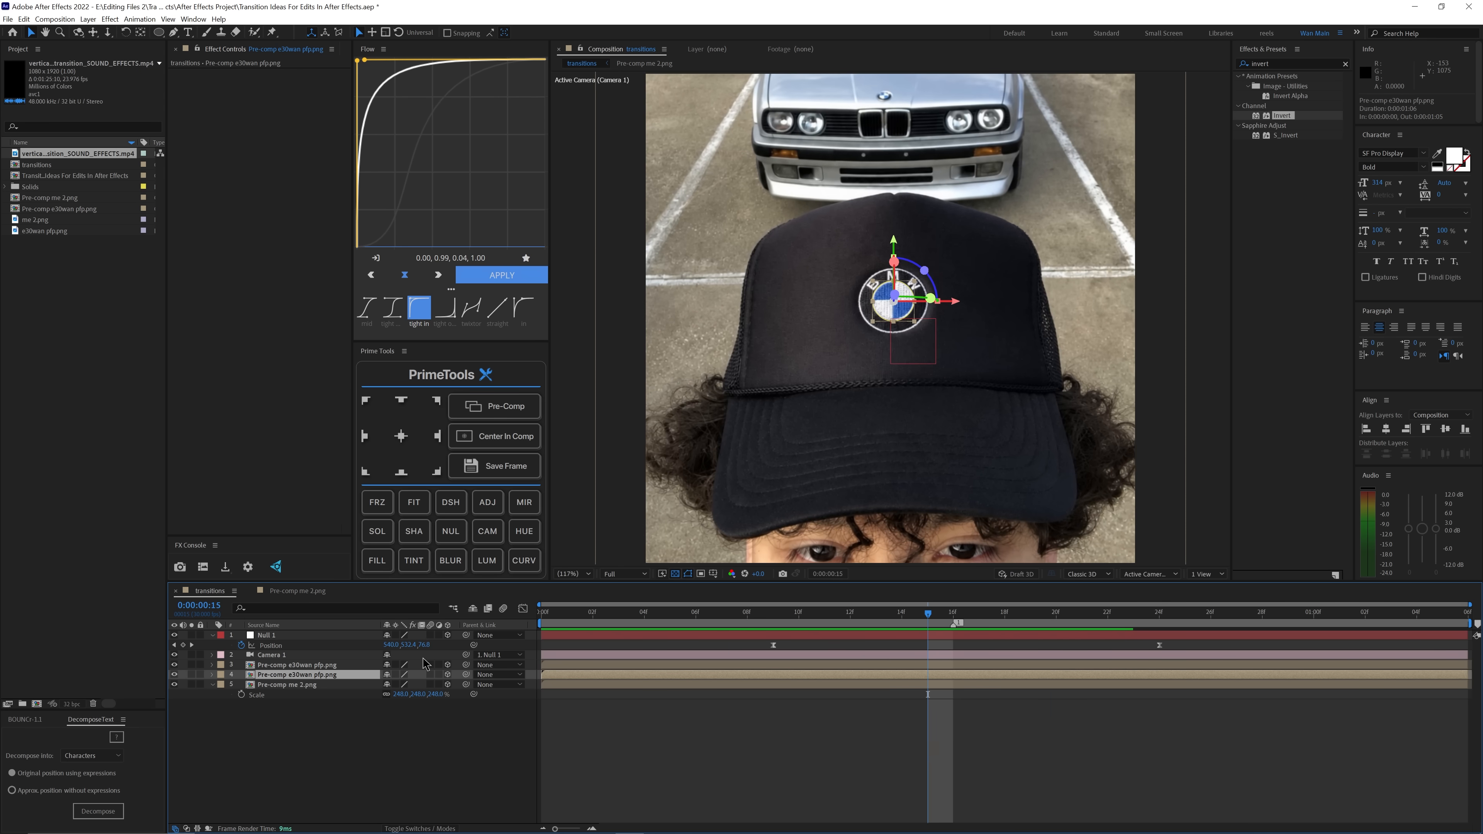
Step: Keyframe the masked logo layer's position at frame 16 and move it down out of the opening at frame 18
{"action": "left_click", "coordinate": [327, 636]}
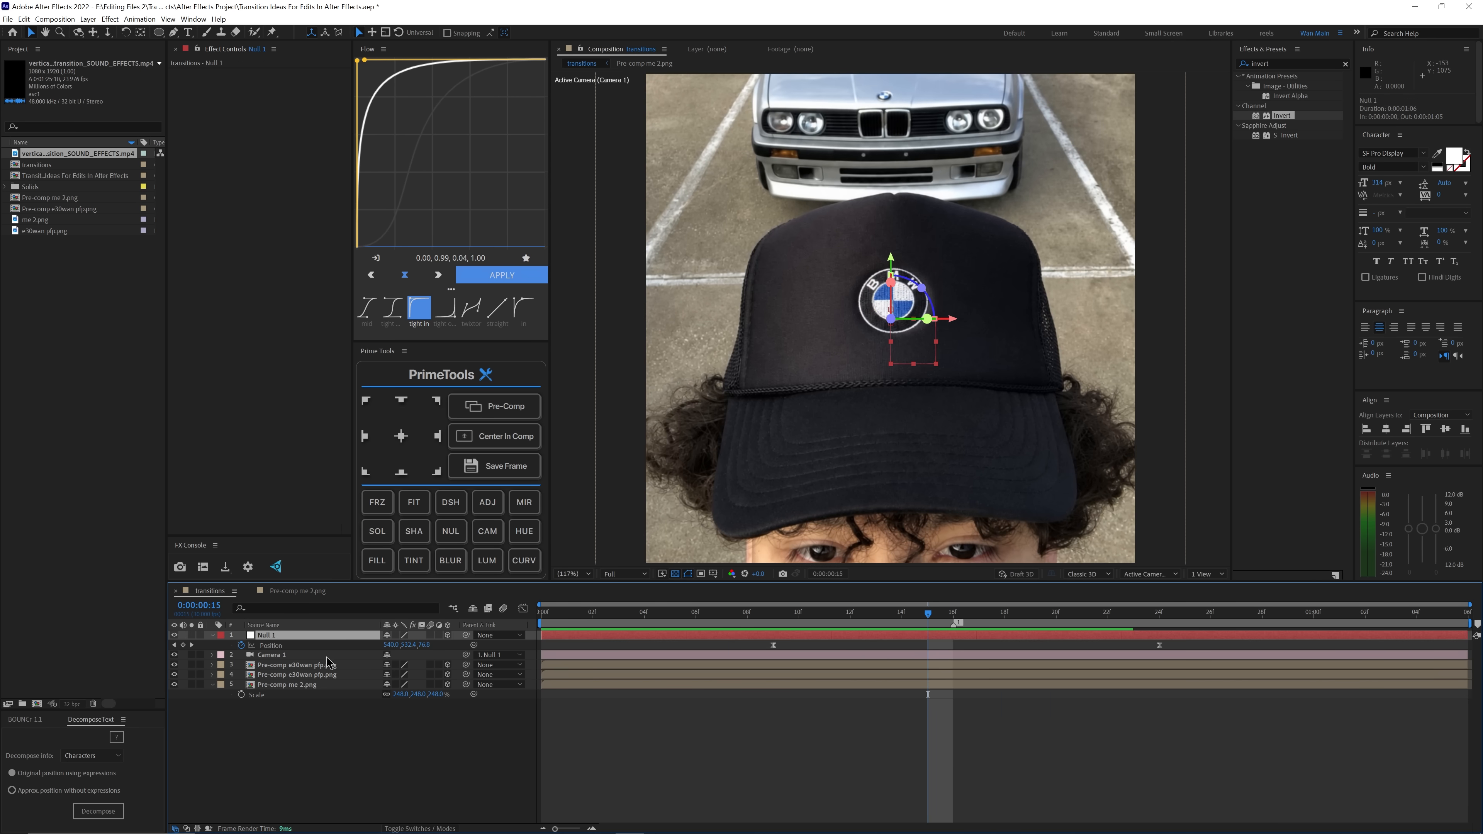
{"action": "left_click", "coordinate": [328, 674]}
{"action": "left_click_drag", "start_coordinate": [930, 613], "coordinate": [944, 622]}
{"action": "key", "text": "p"}
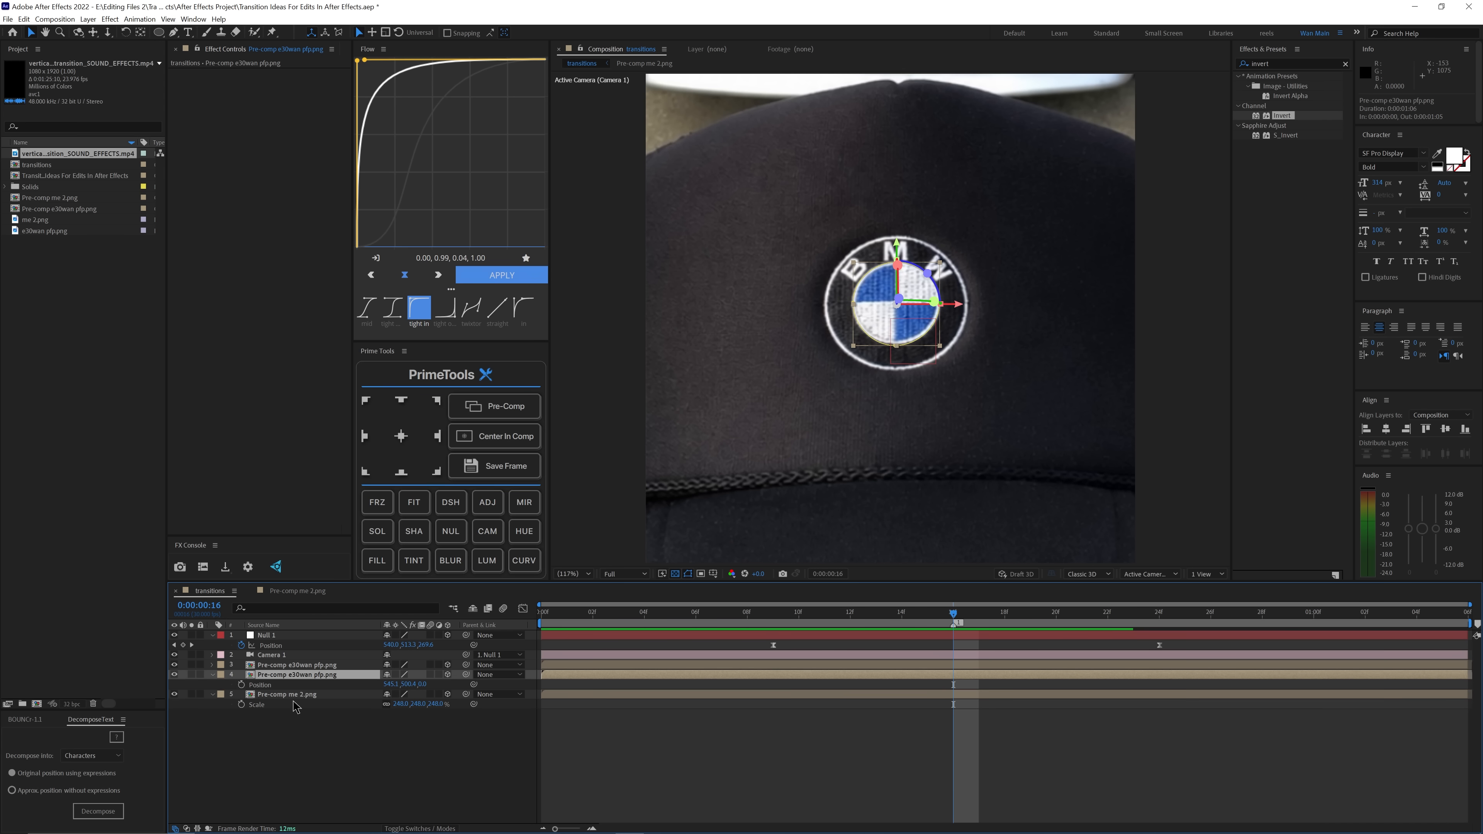
{"action": "left_click", "coordinate": [243, 688]}
{"action": "left_click", "coordinate": [1007, 613]}
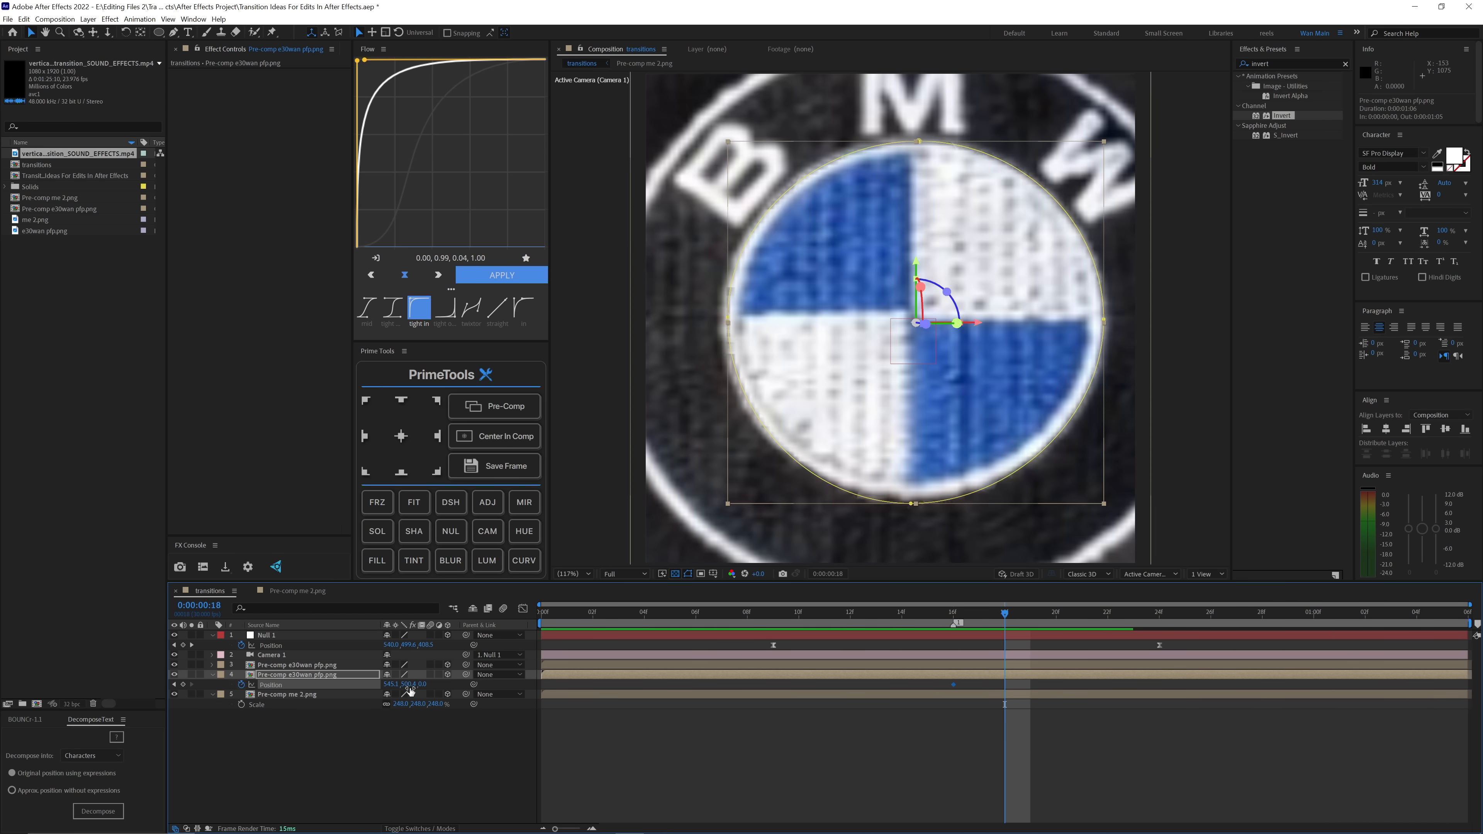
{"action": "left_click_drag", "start_coordinate": [416, 684], "coordinate": [458, 687]}
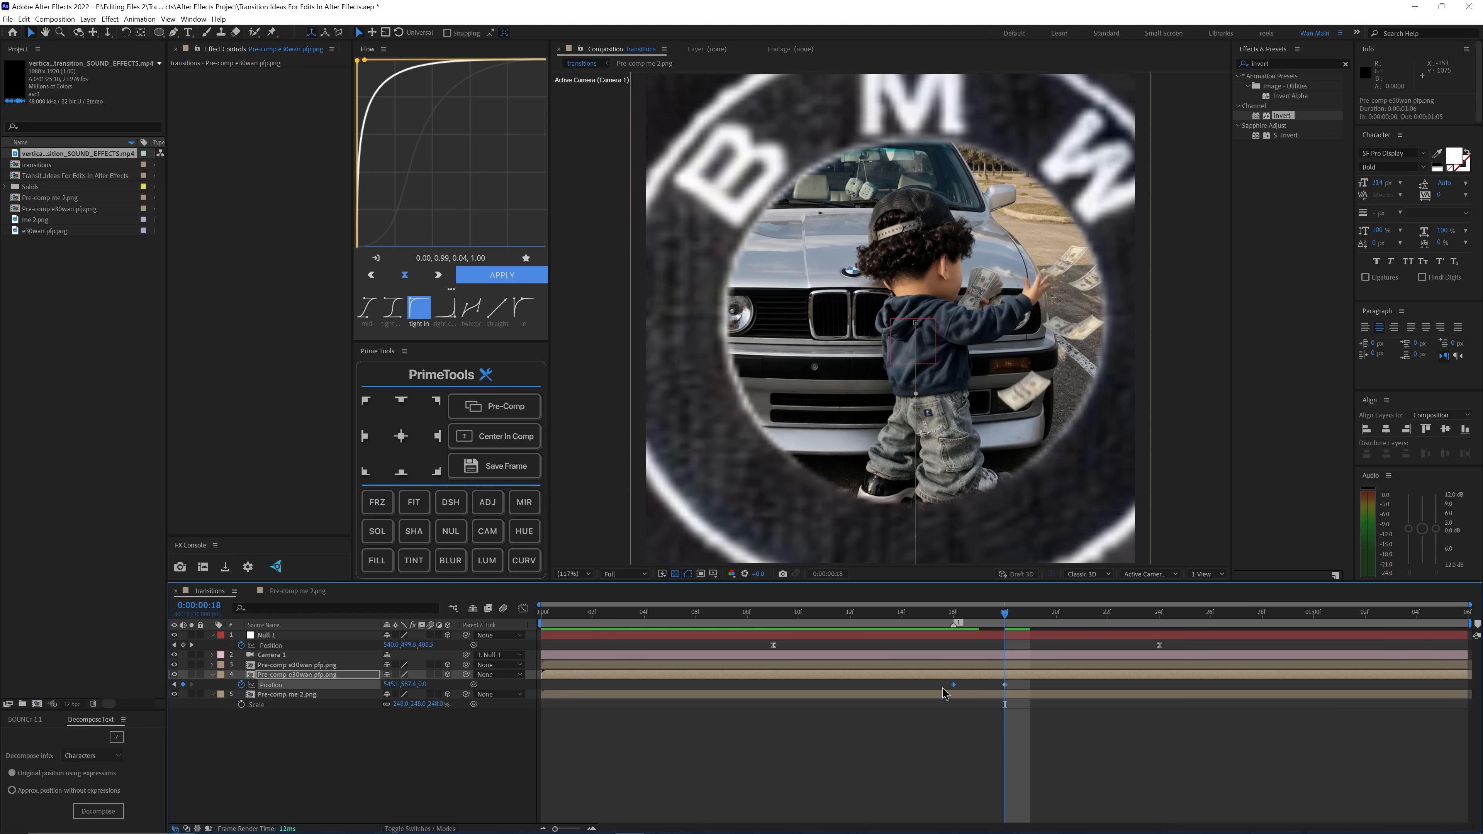
Step: Spread the logo layer's position keyframes to frames 12 and 20 and ease them with the curve 0.51, 0.00, 0.36, 1.00
{"action": "left_click_drag", "start_coordinate": [953, 684], "coordinate": [851, 684]}
{"action": "left_click_drag", "start_coordinate": [1029, 685], "coordinate": [1056, 684]}
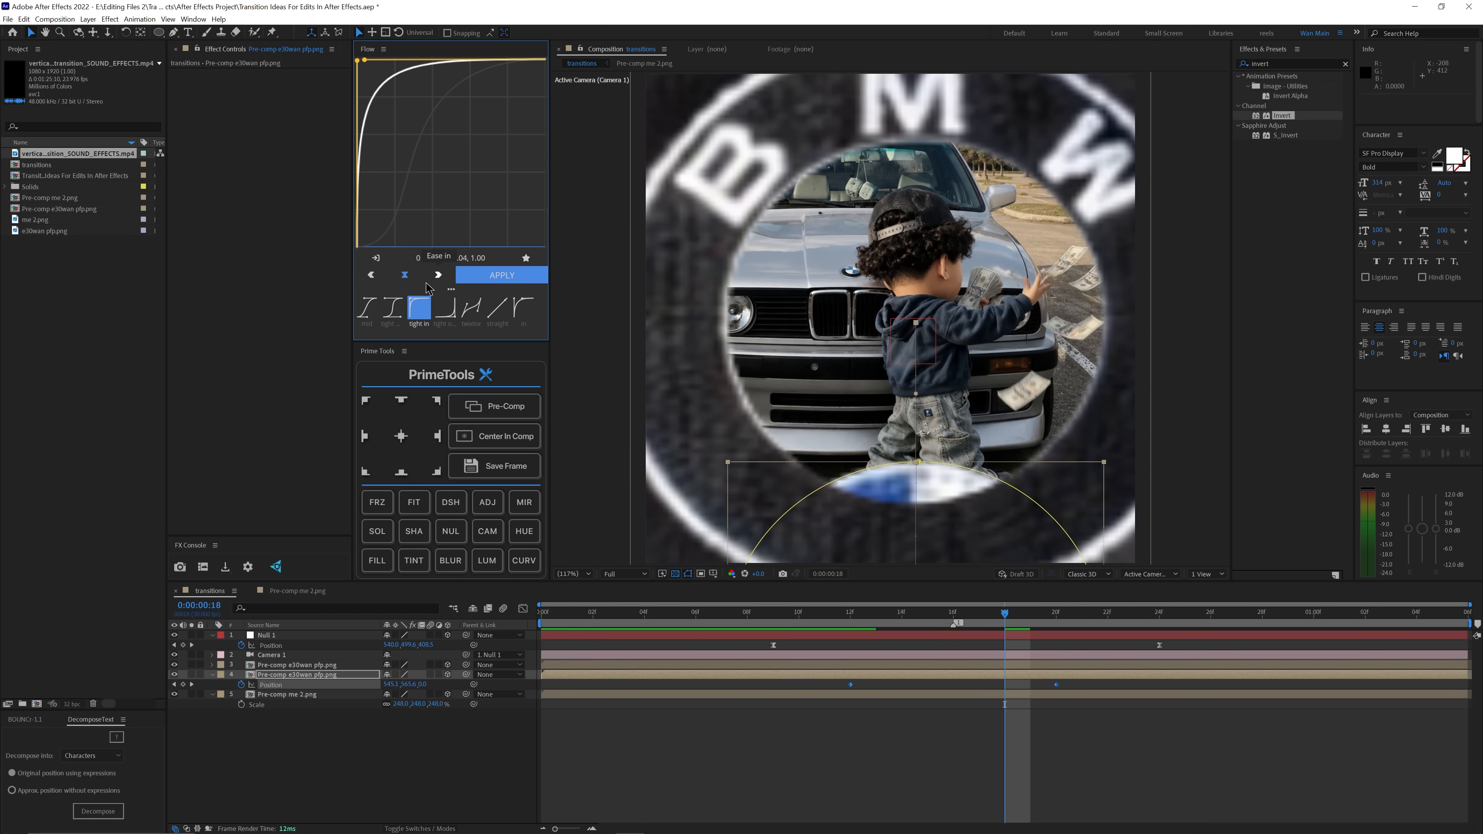
{"action": "left_click", "coordinate": [494, 276]}
{"action": "left_click_drag", "start_coordinate": [802, 613], "coordinate": [725, 649]}
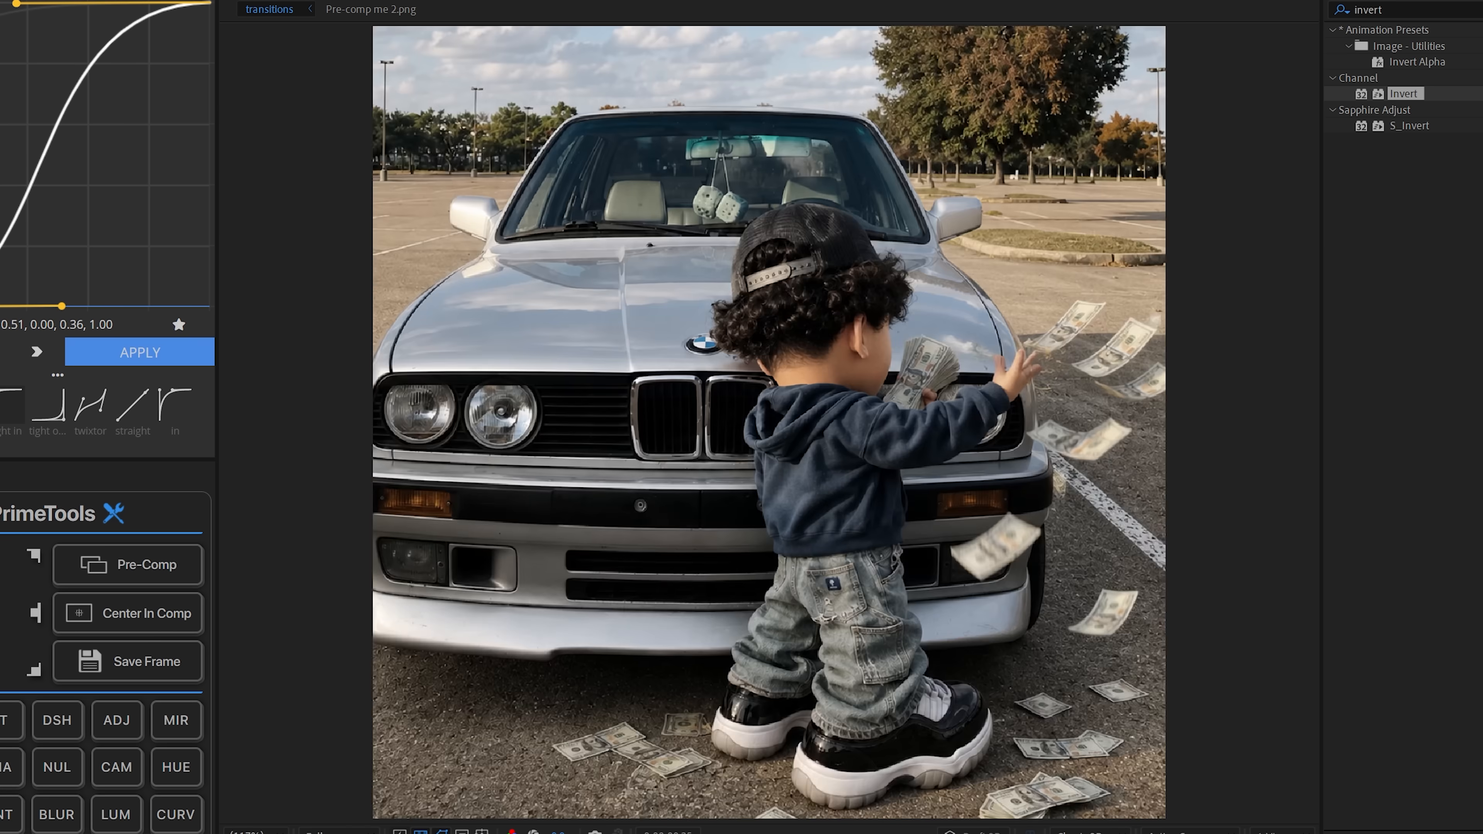